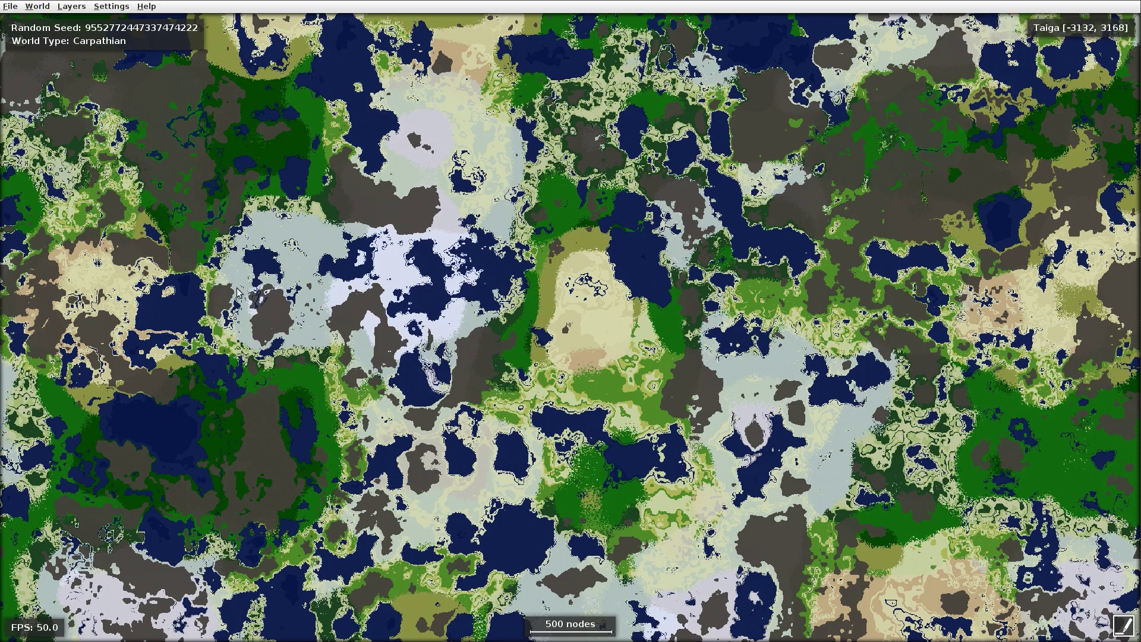
Pan across the Carpathian world map to examine its biomes.
drag(496, 250, 623, 342)
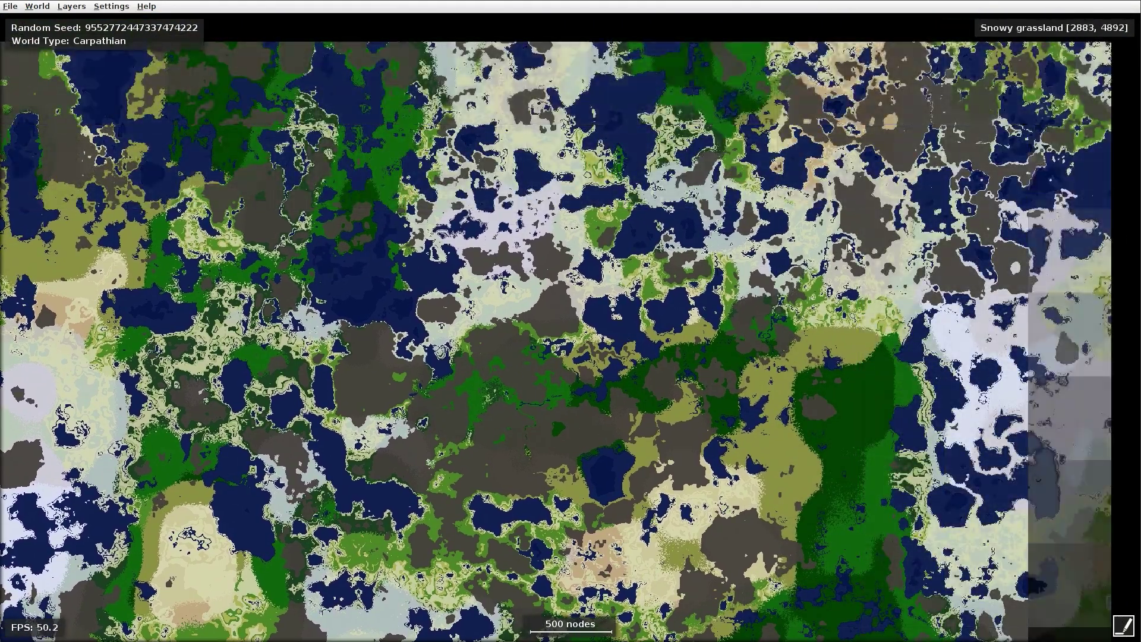
drag(862, 433, 666, 293)
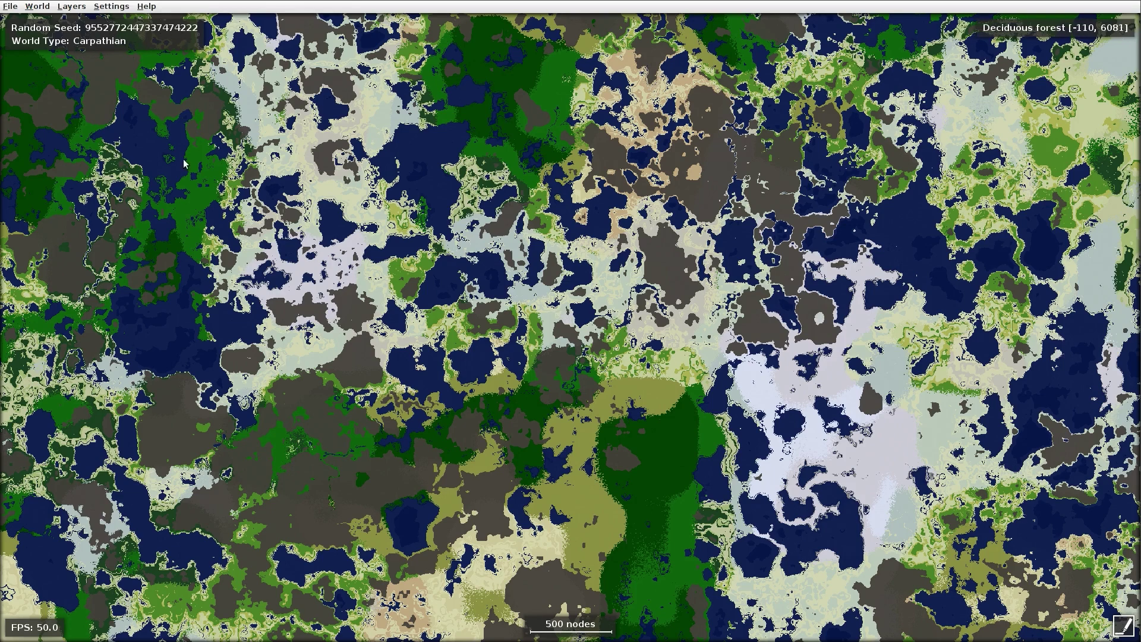
drag(254, 209, 172, 303)
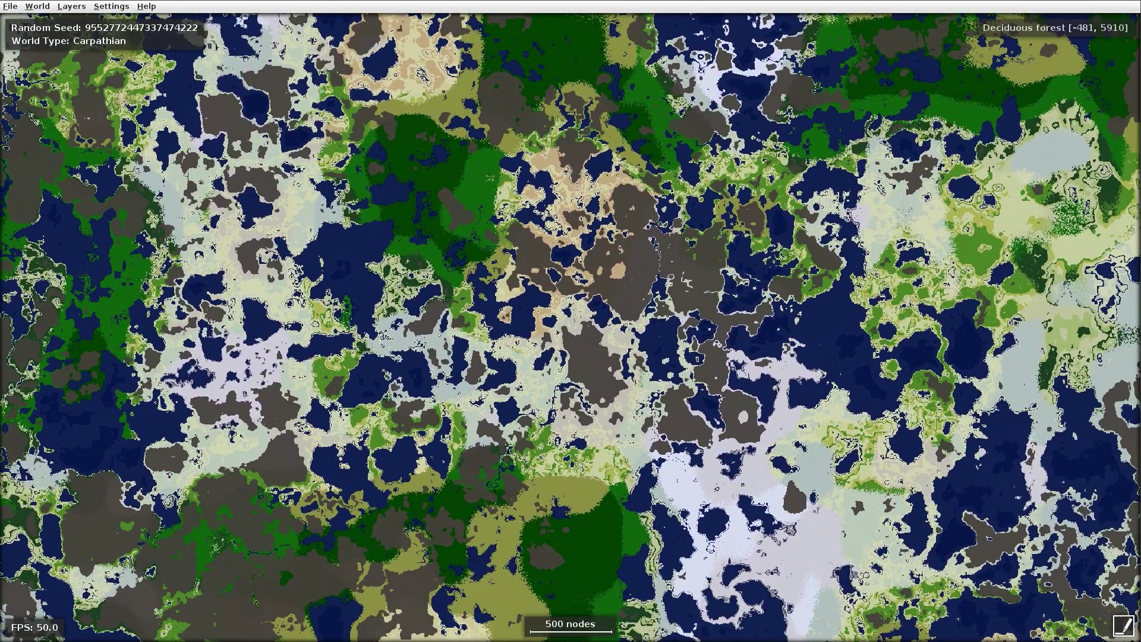
click(9, 6)
mouse_move(41, 6)
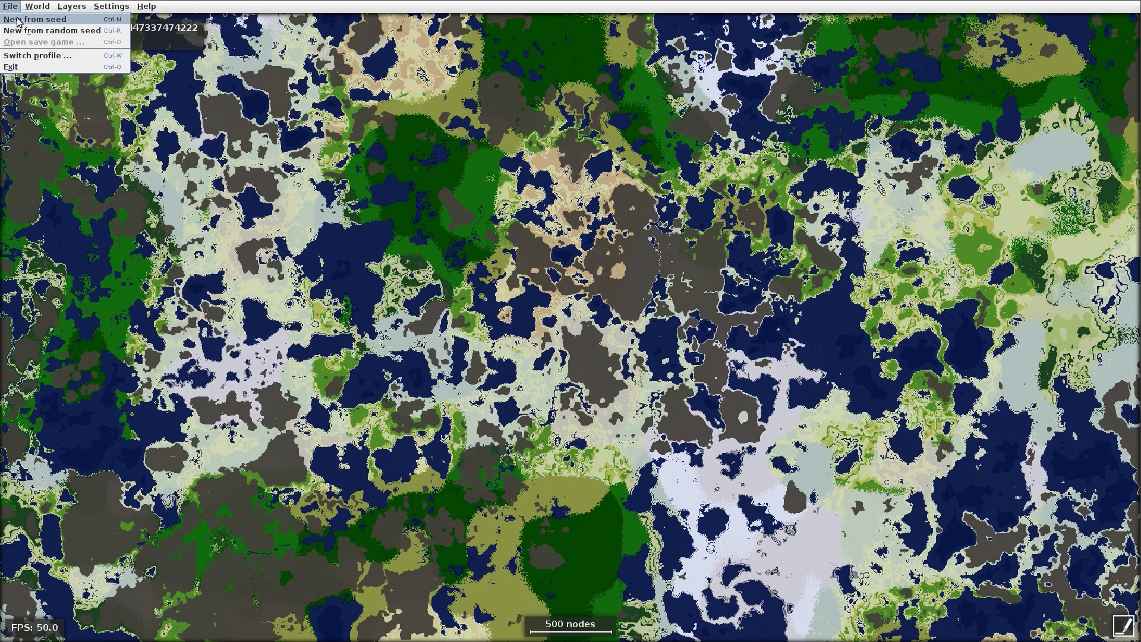
click(17, 22)
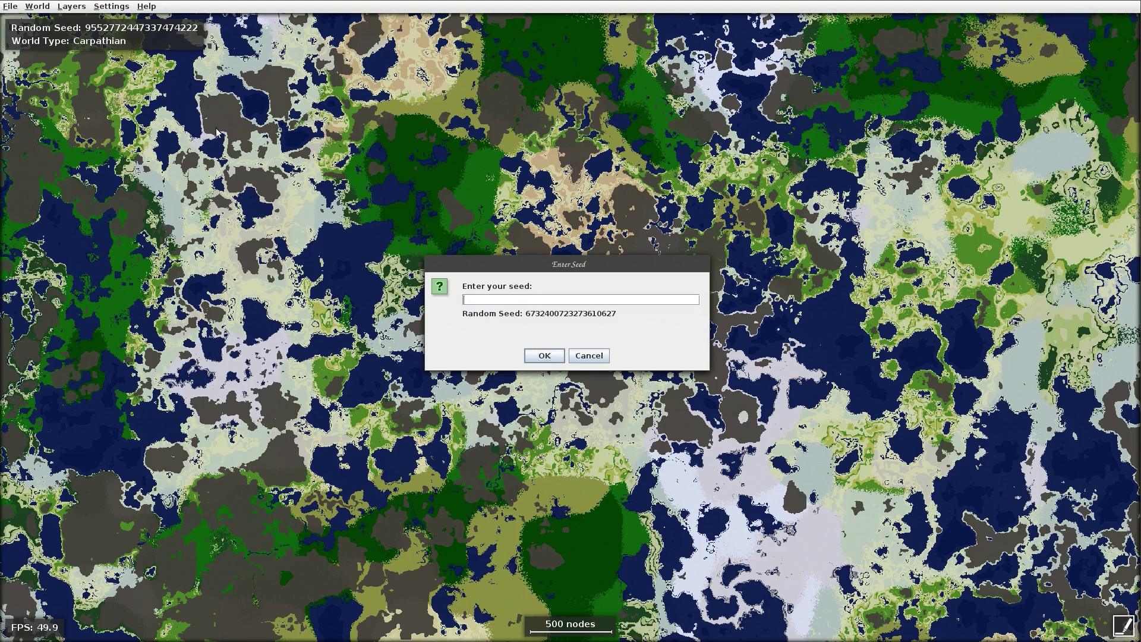
click(587, 355)
Create a new world from a random seed with the Carpathian world type.
click(10, 7)
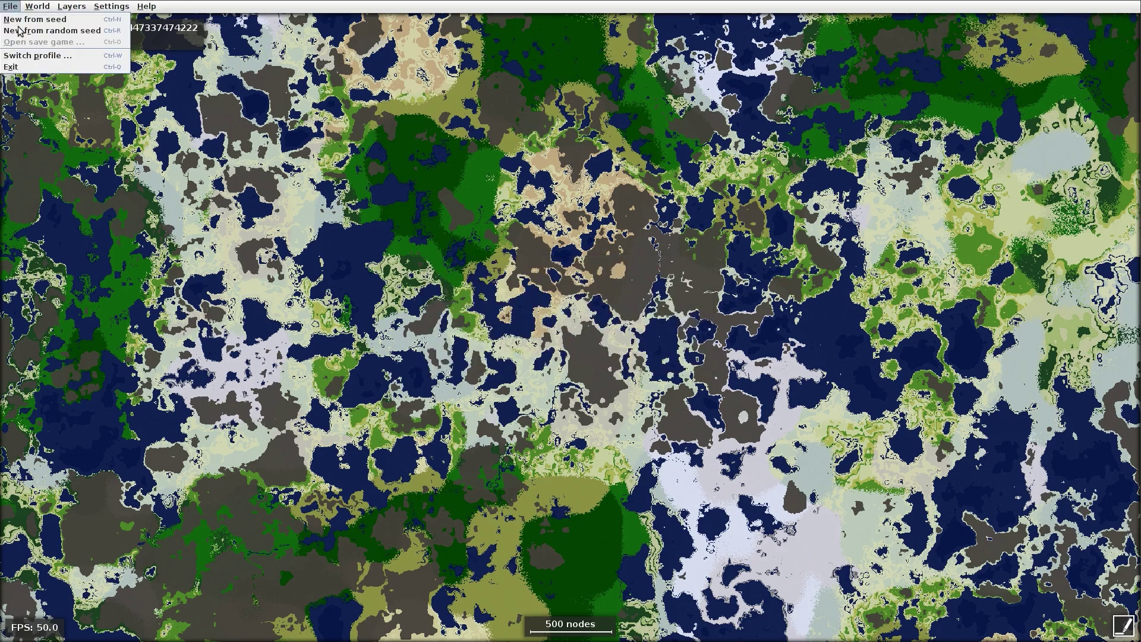
click(36, 30)
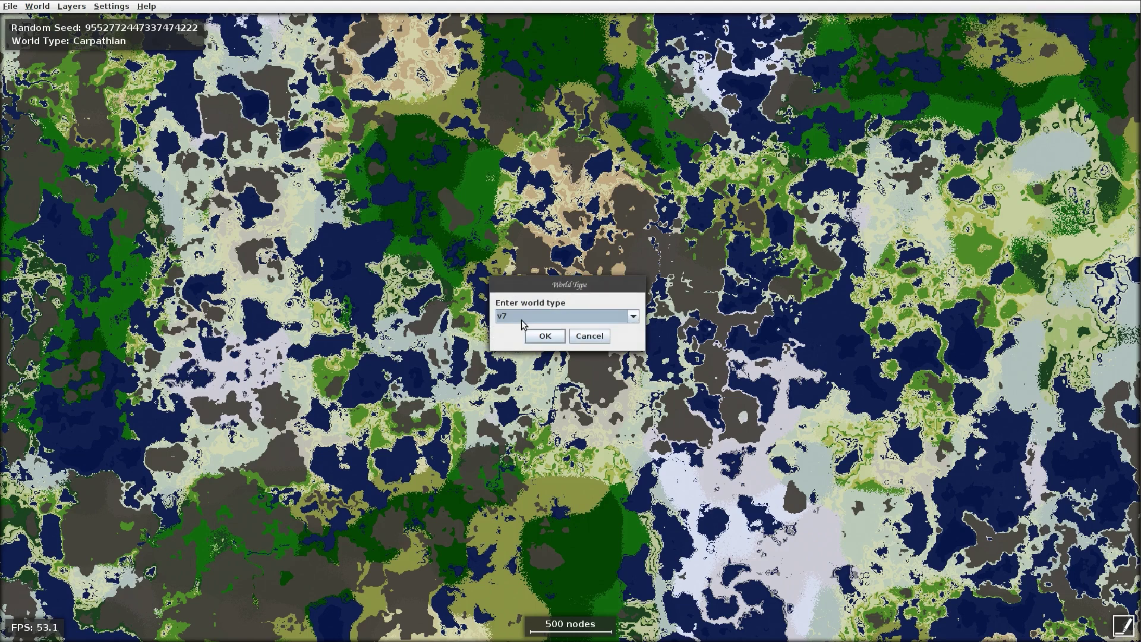
click(620, 321)
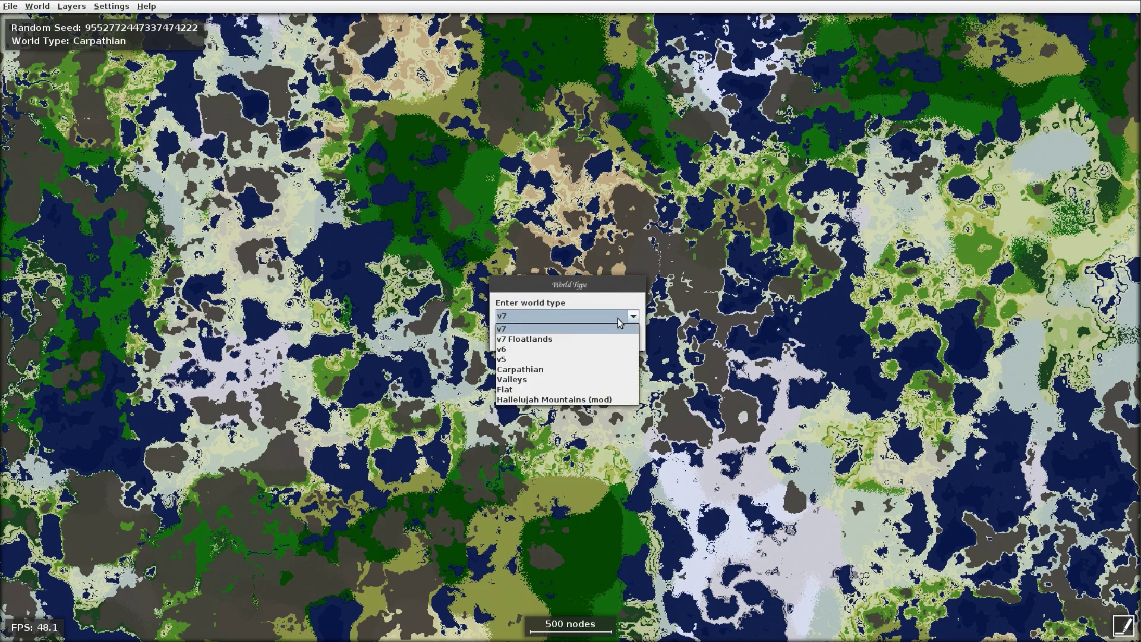
click(529, 371)
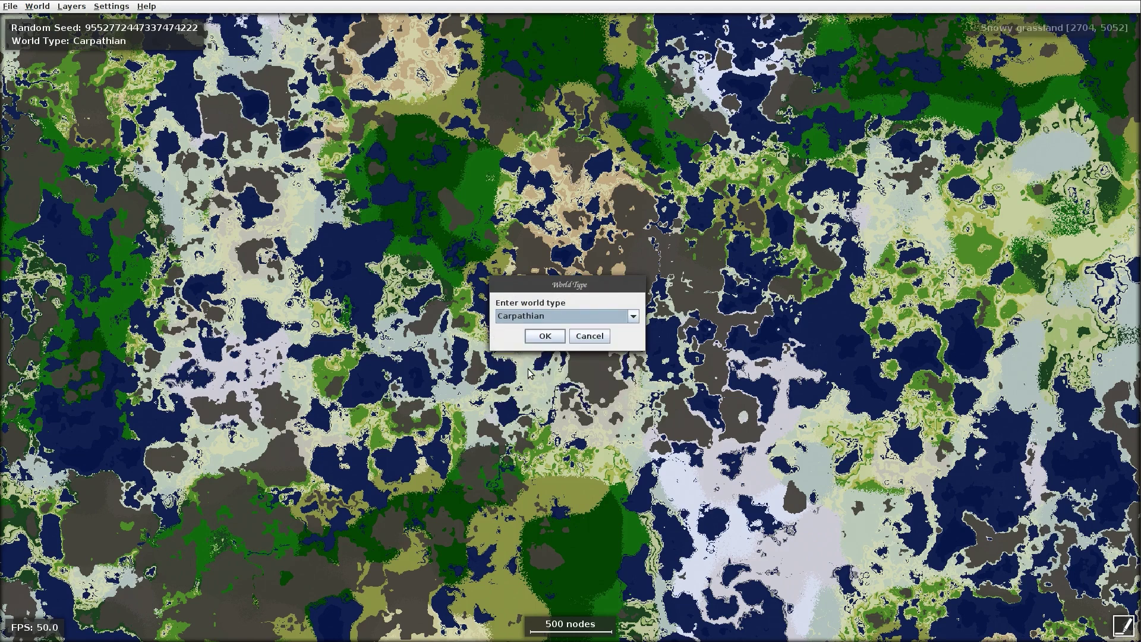
click(542, 341)
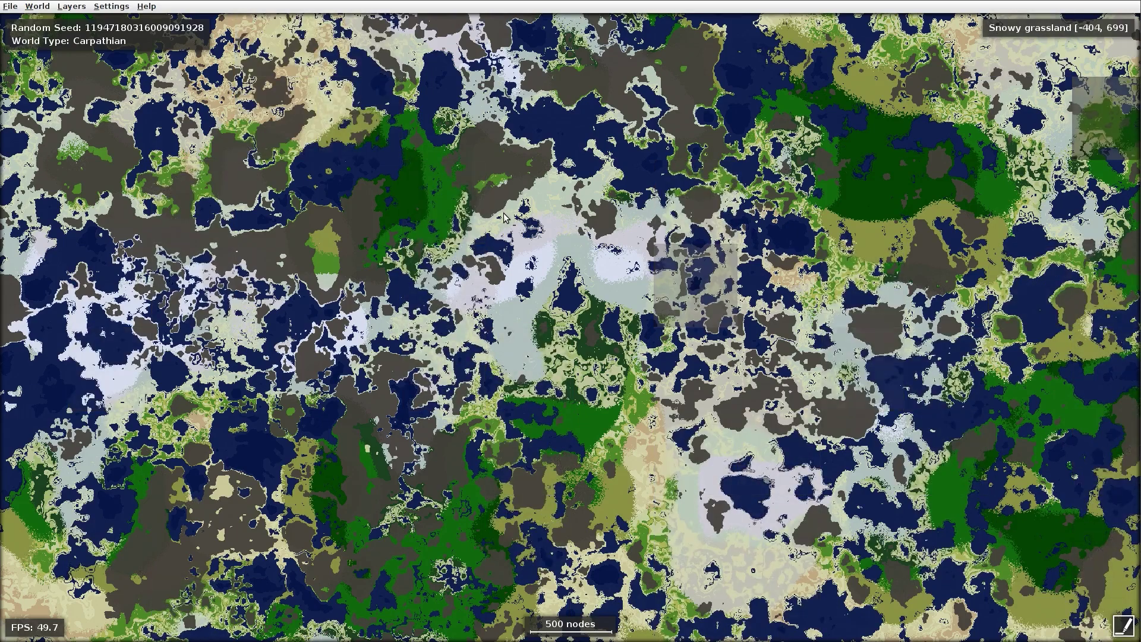
Open the biome highlighter and deselect all biomes.
scroll(559, 327, down, 3)
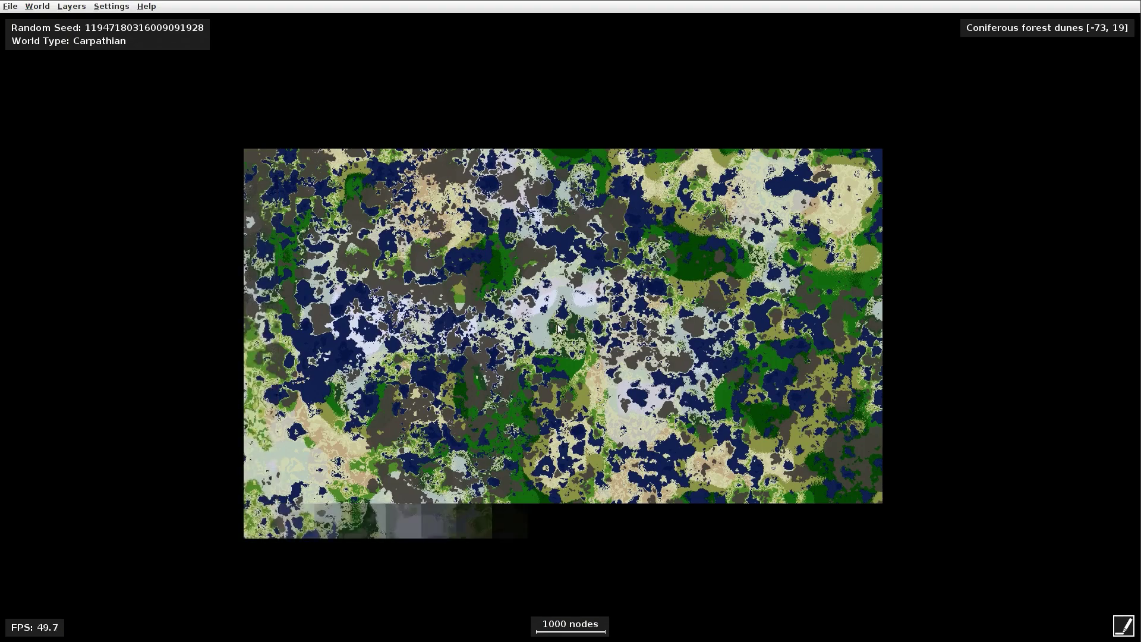
scroll(559, 327, down, 2)
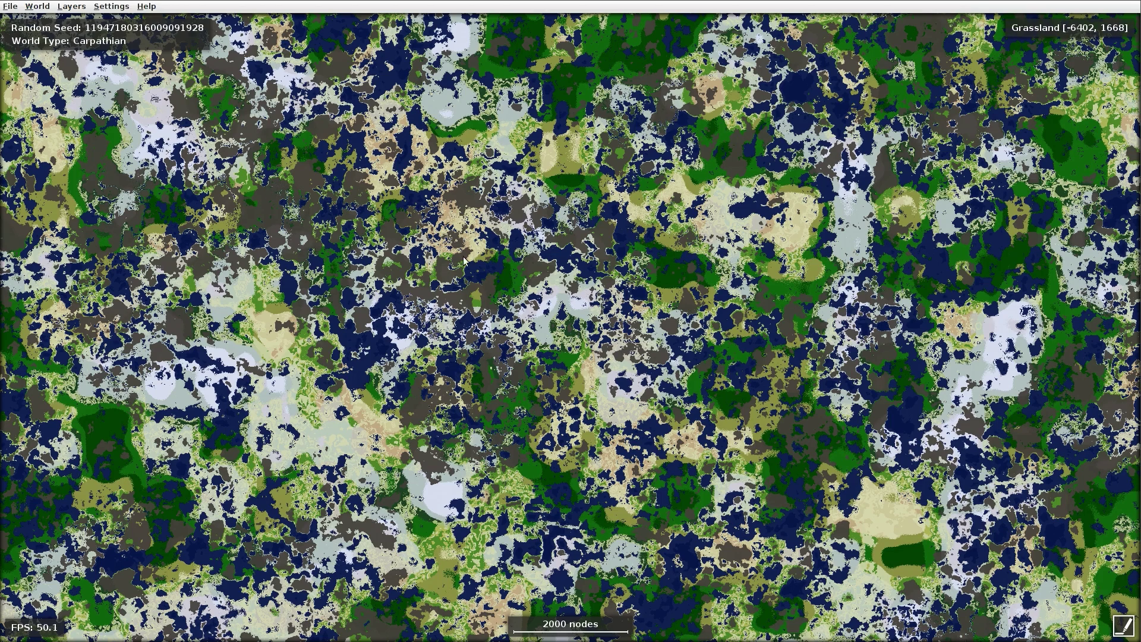
click(1124, 625)
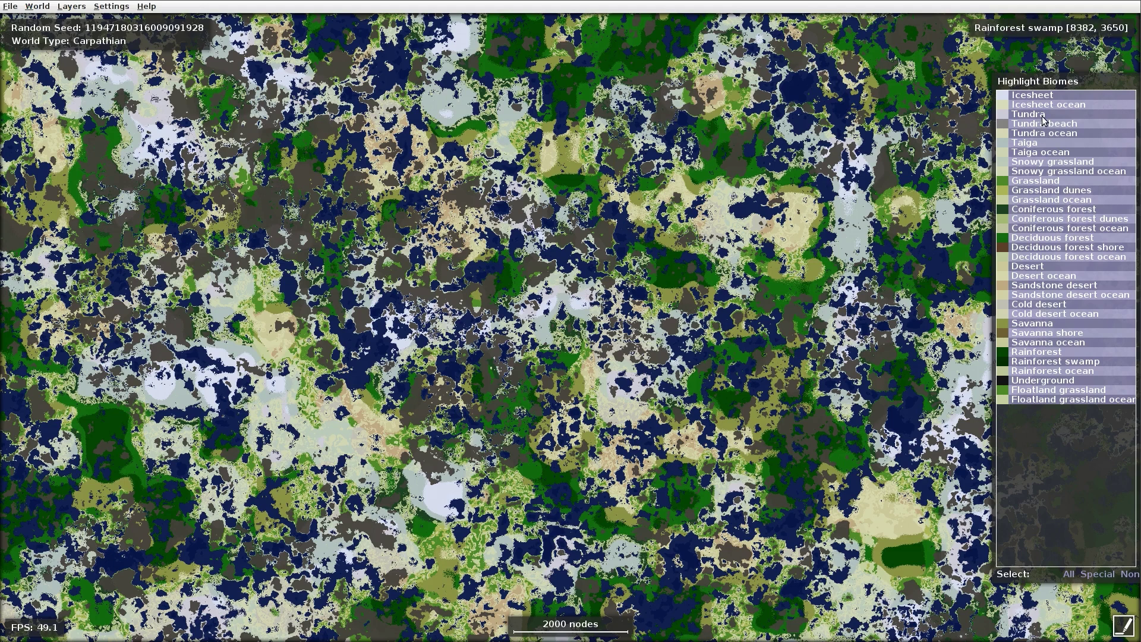
click(1127, 574)
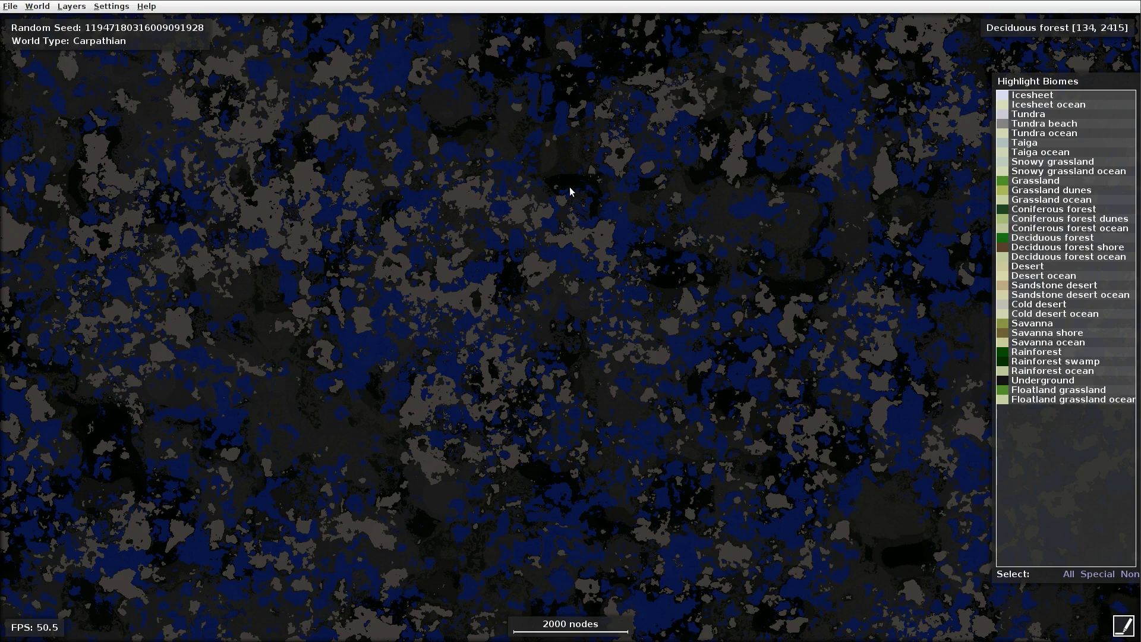
Highlight the Rainforest and Grassland biomes on the map, one at a time.
click(1035, 353)
click(1034, 353)
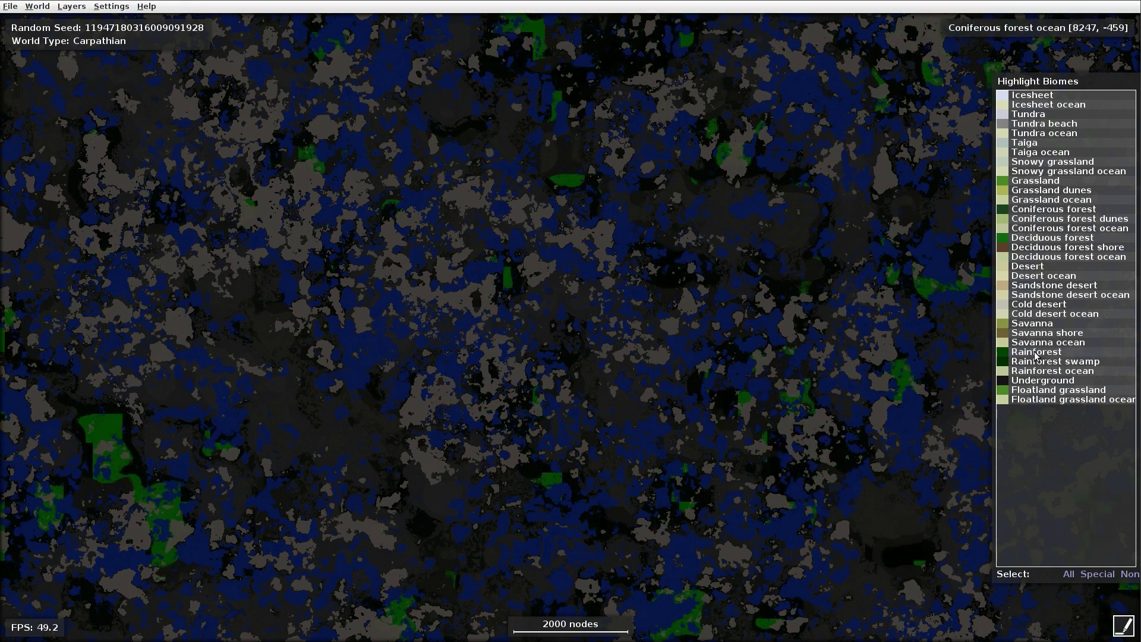
click(1051, 183)
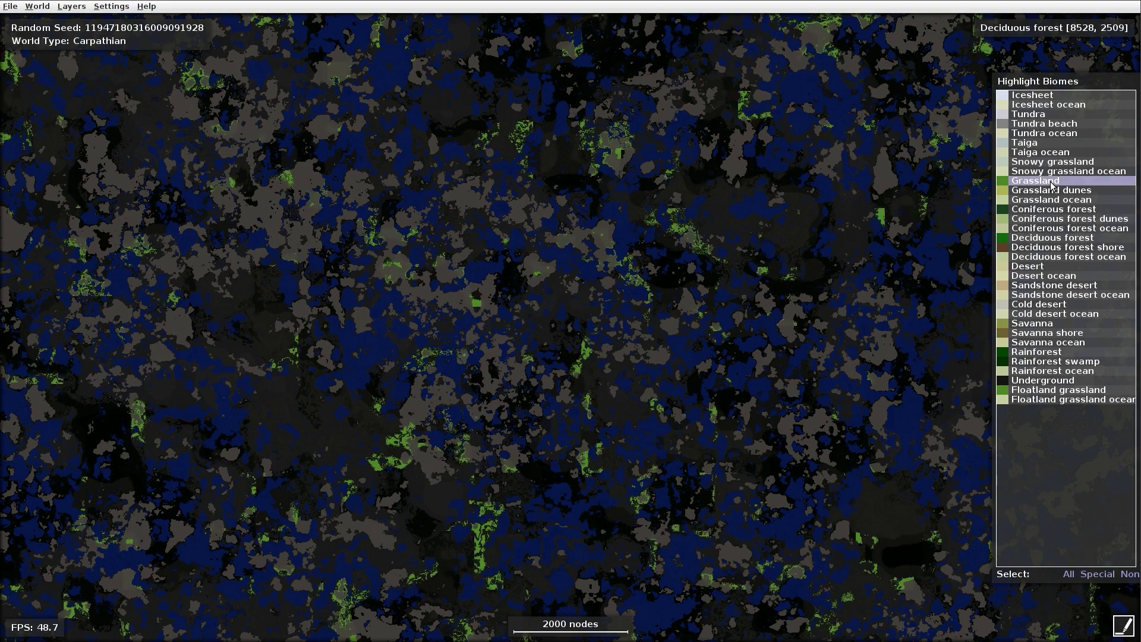
click(1051, 185)
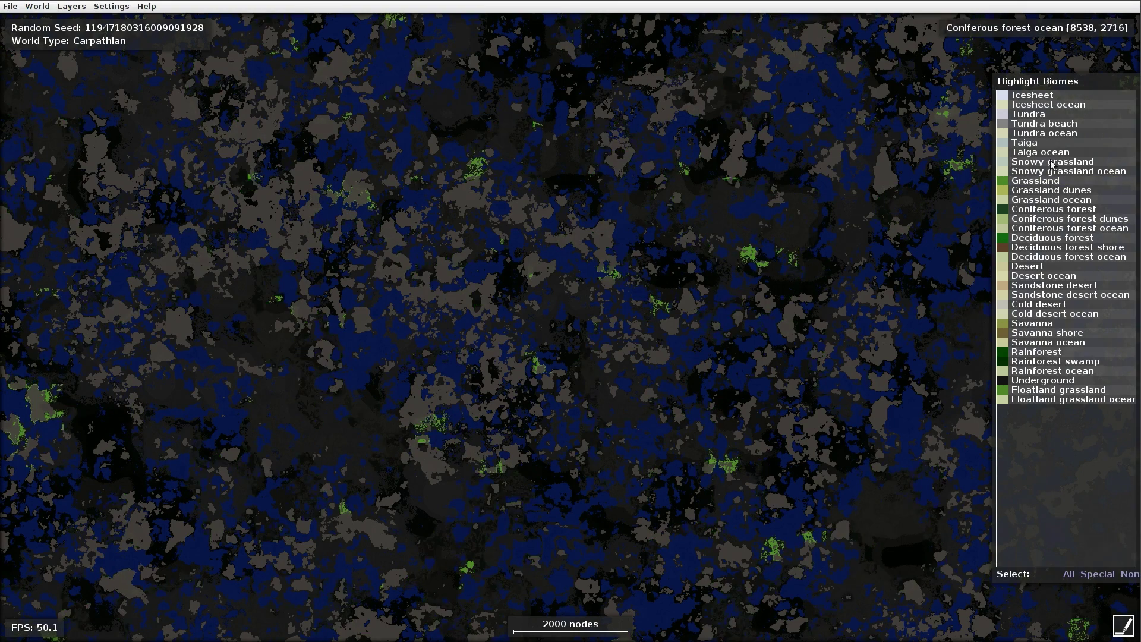
Highlight the Tundra beach and Tundra biomes, and deselect them again.
click(1043, 126)
scroll(452, 376, up, 4)
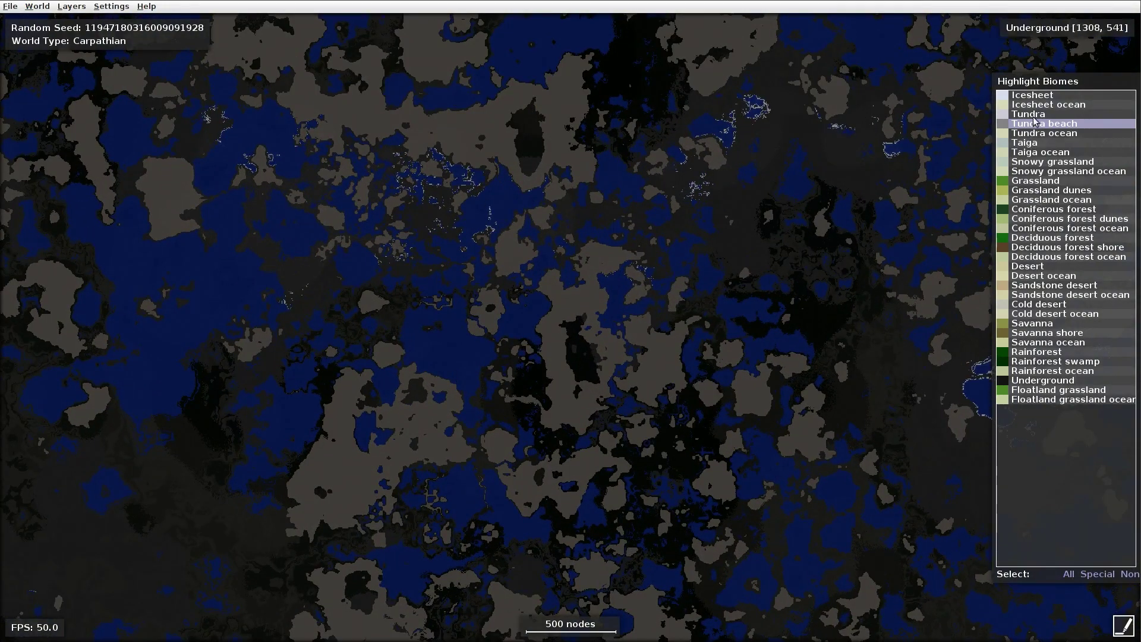
key(shift+Up)
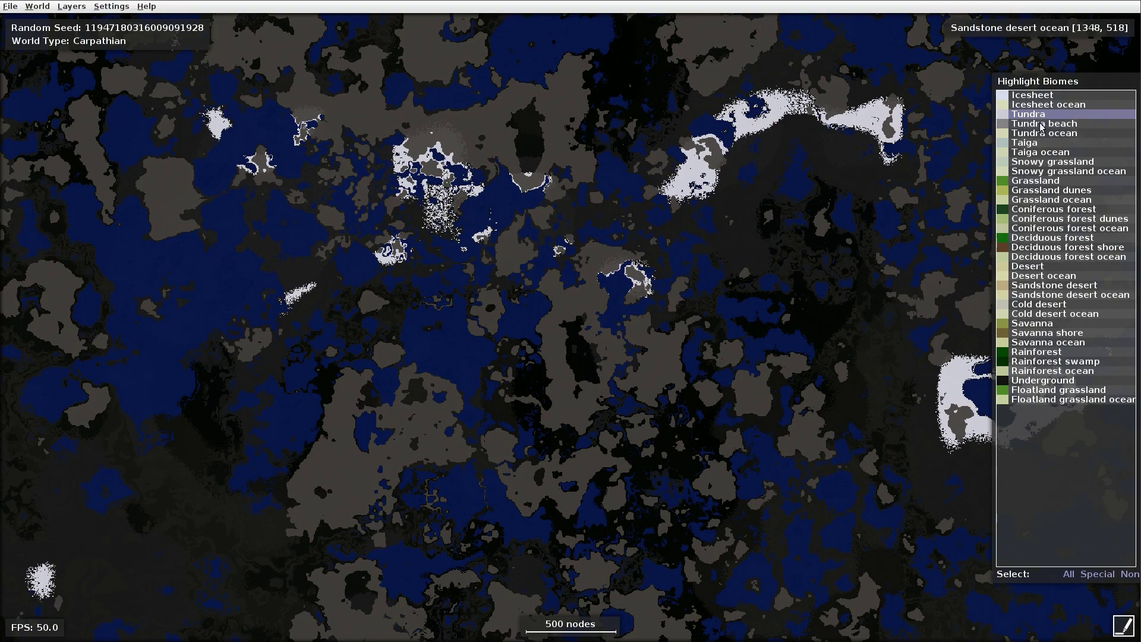
ctrl+click(1041, 126)
ctrl+click(1044, 115)
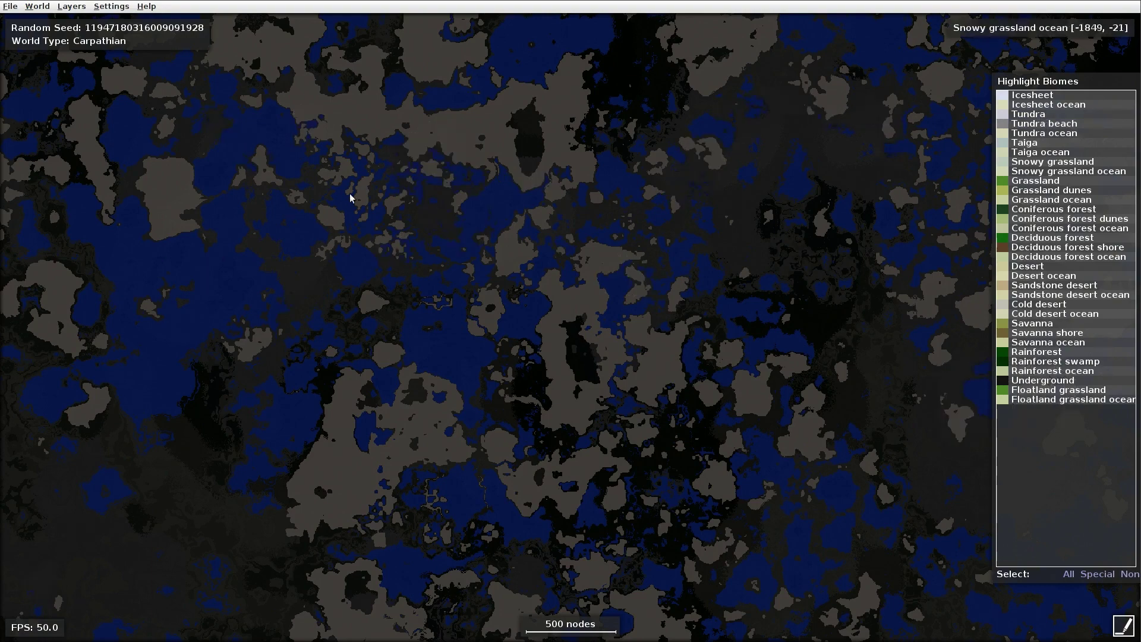
Hide the Oceans layer on the map and show it again.
click(70, 7)
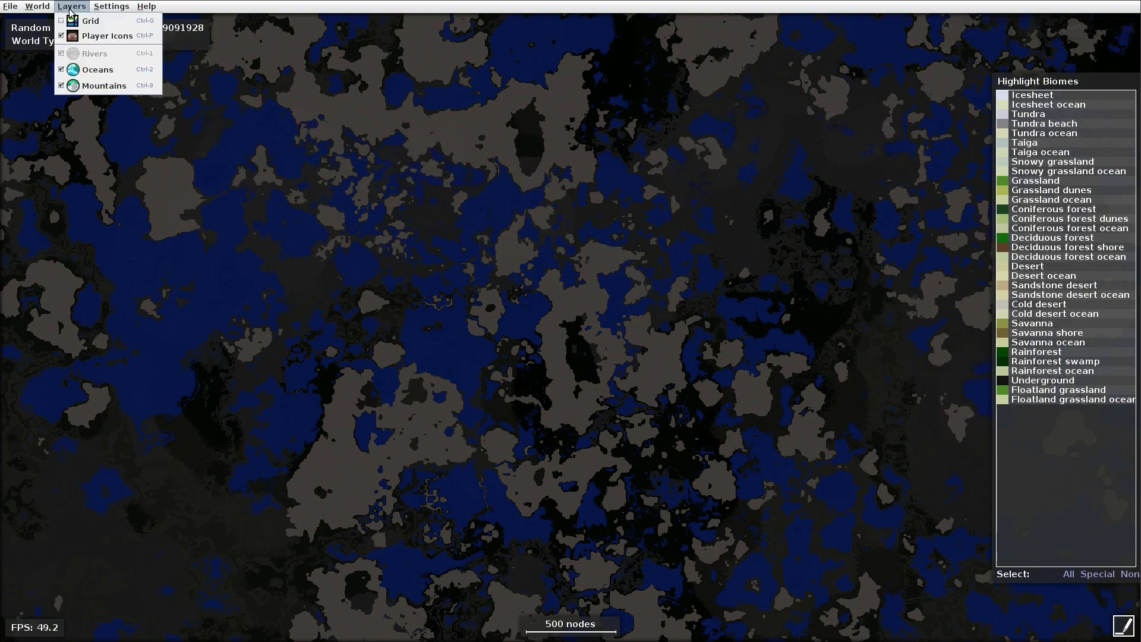
click(111, 70)
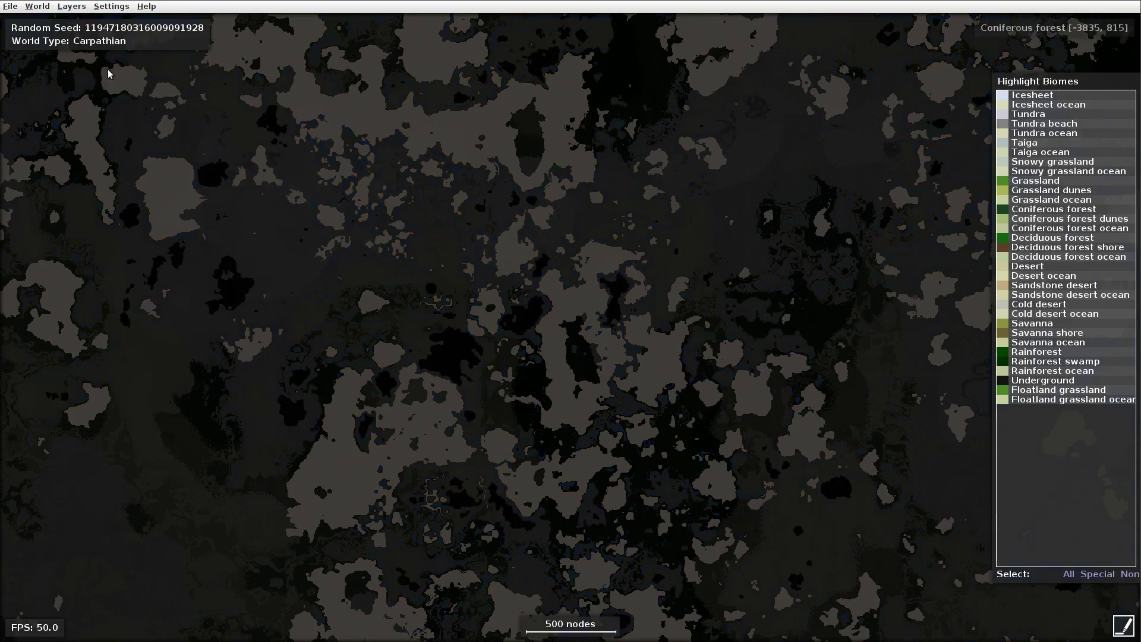
click(68, 7)
click(73, 70)
Hide the Mountains layer on the map and show it again.
click(82, 7)
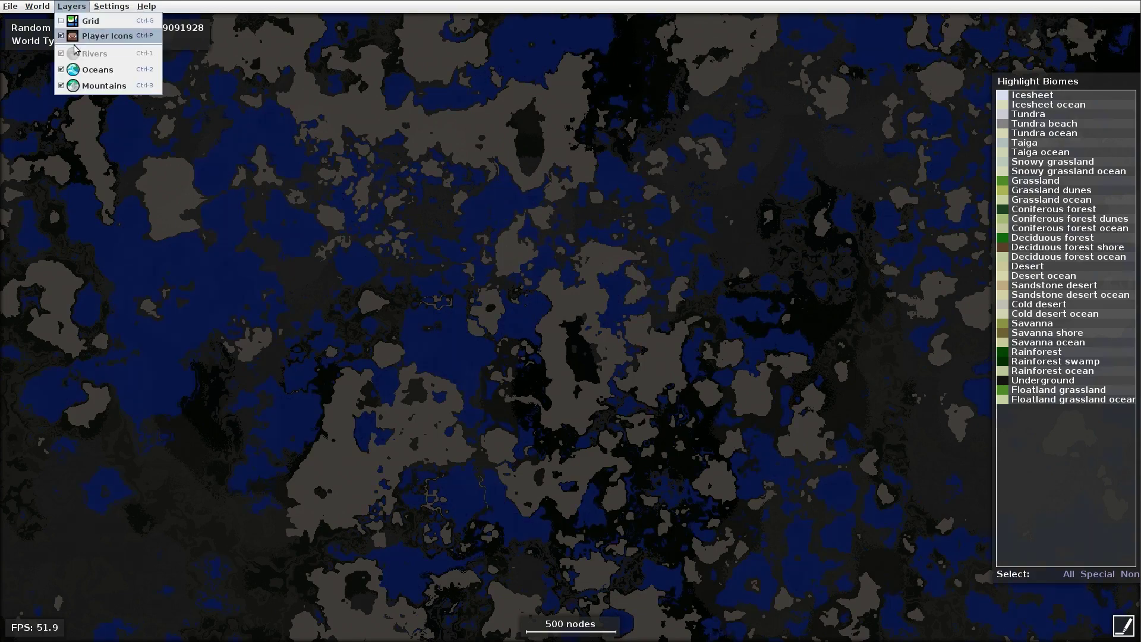
click(79, 85)
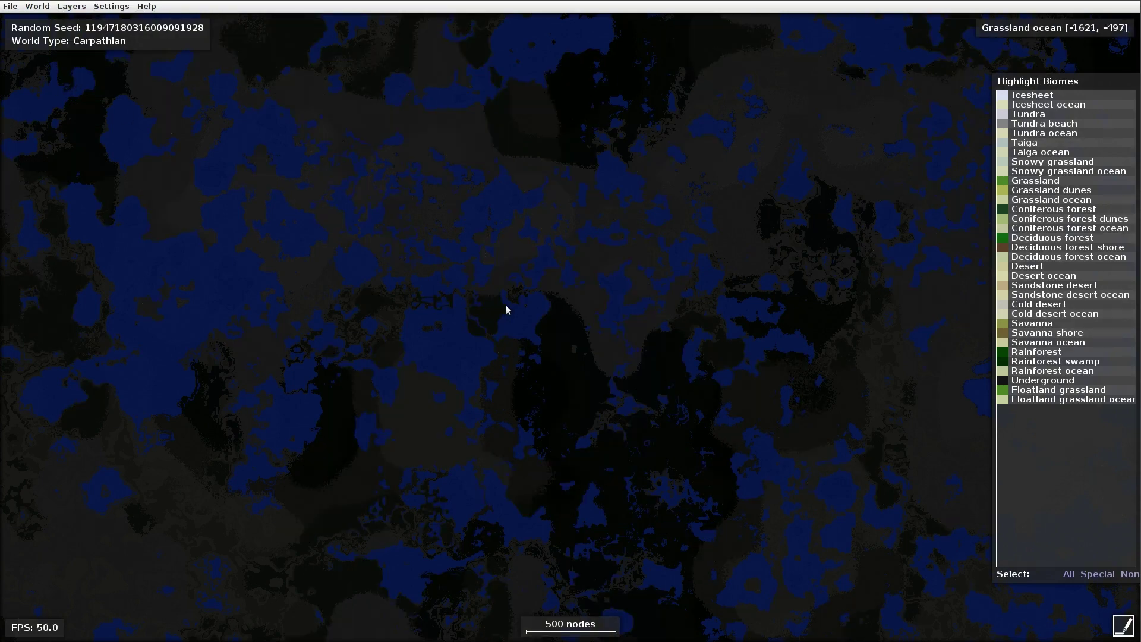
click(72, 7)
click(86, 85)
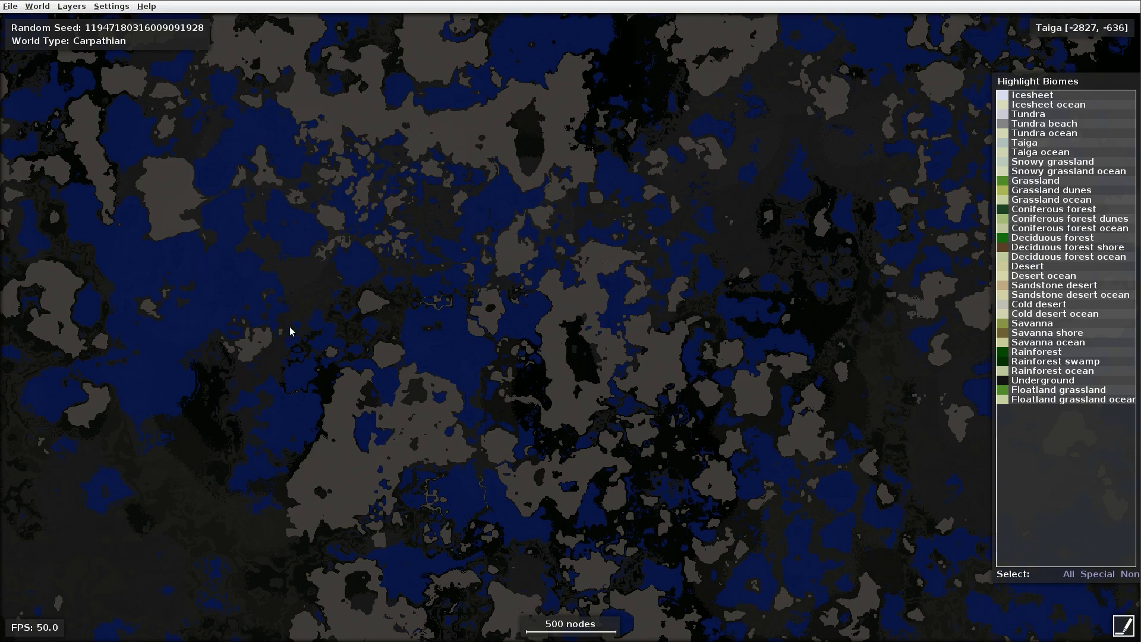
Show the coordinate grid over the map.
scroll(424, 450, up, 2)
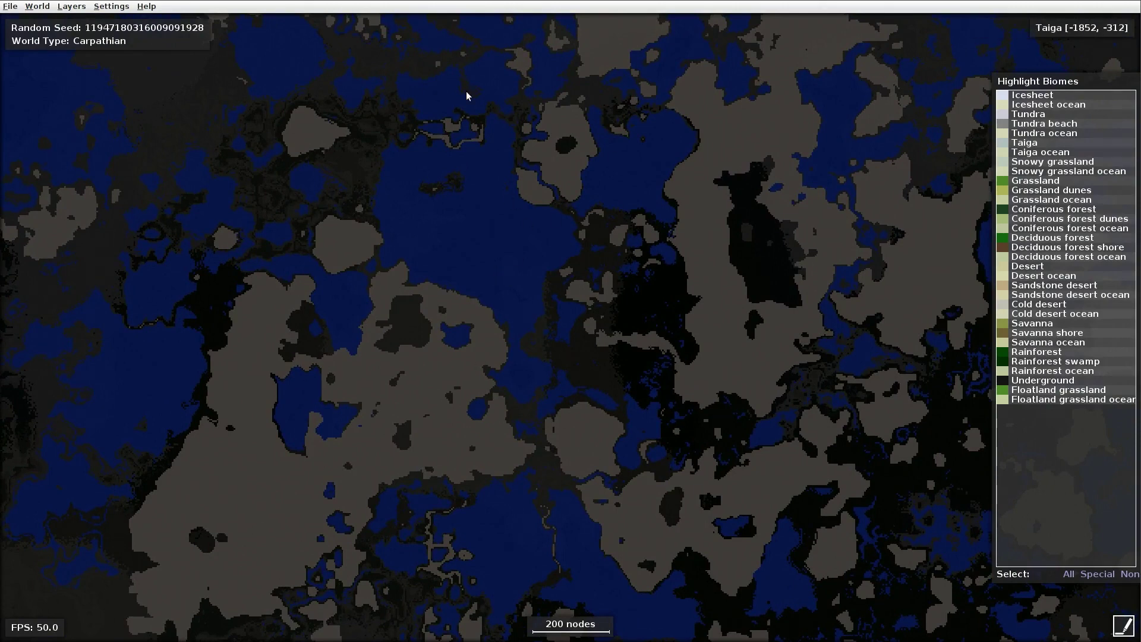
click(72, 7)
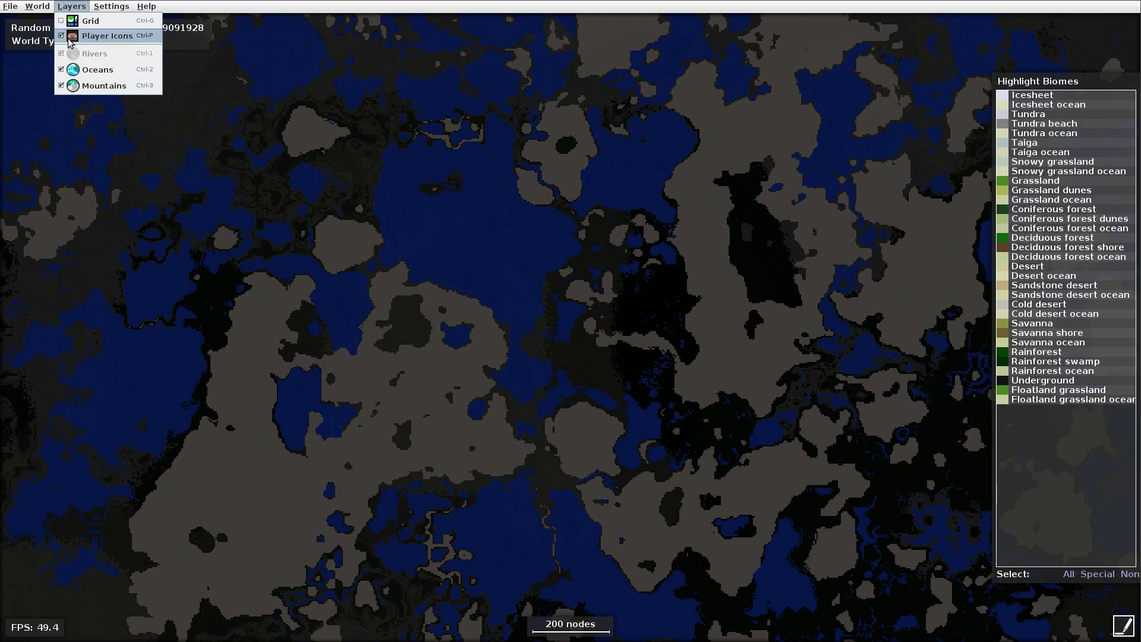
click(67, 23)
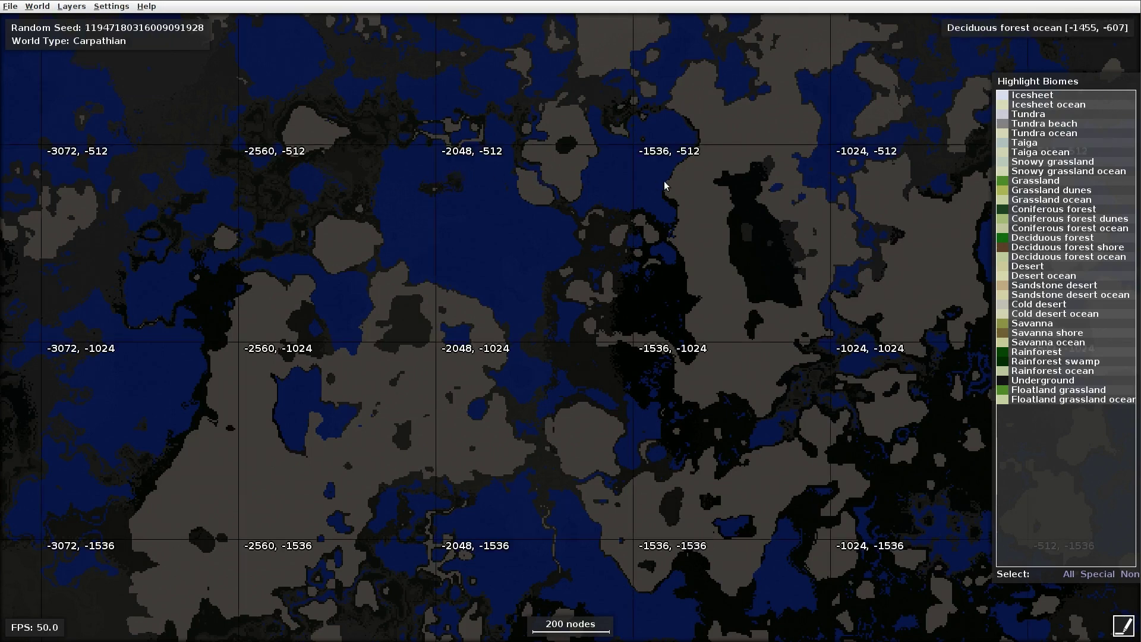
Examine the grid coordinates and the terrain around the world origin at 0, 0.
drag(761, 250, 455, 406)
key(Right)
key(Up)
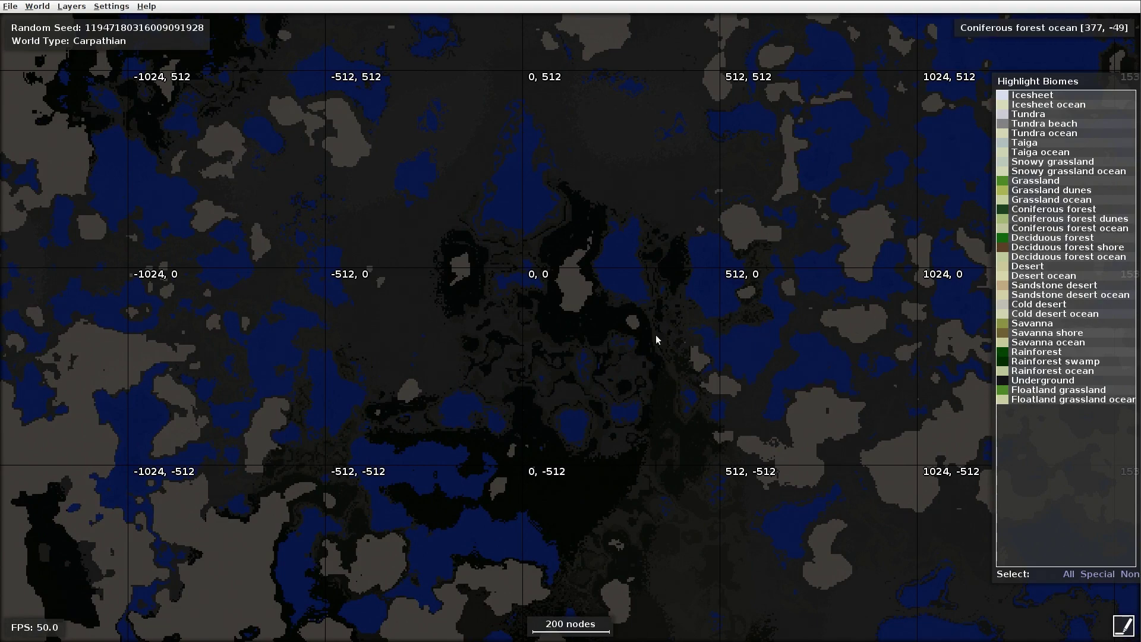
scroll(655, 334, up, 2)
key(Right)
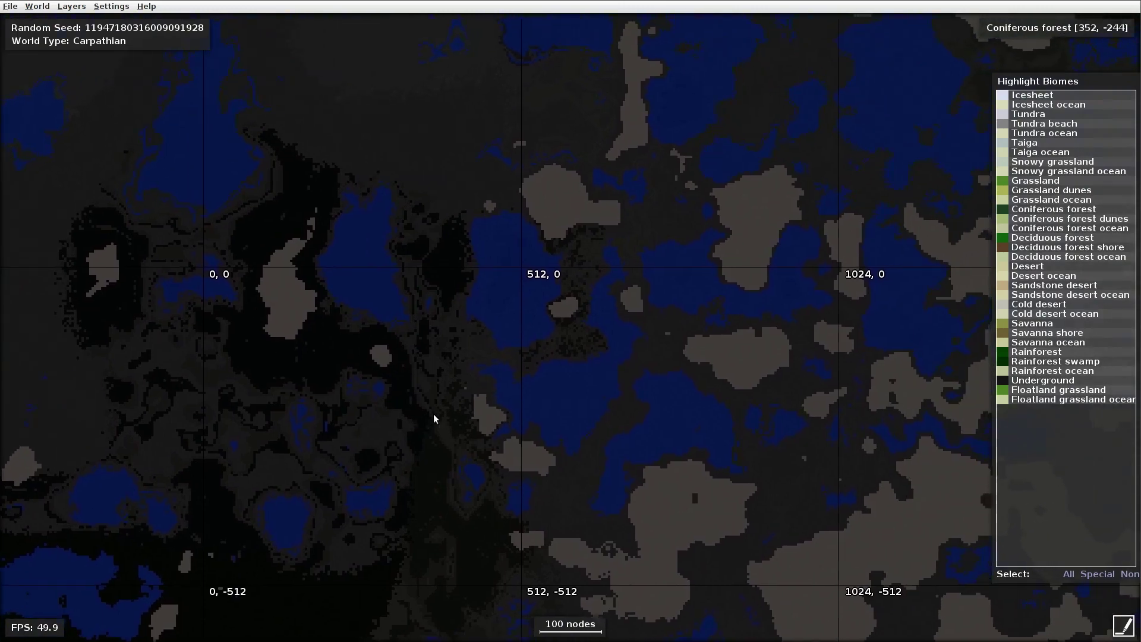
scroll(408, 319, down, 2)
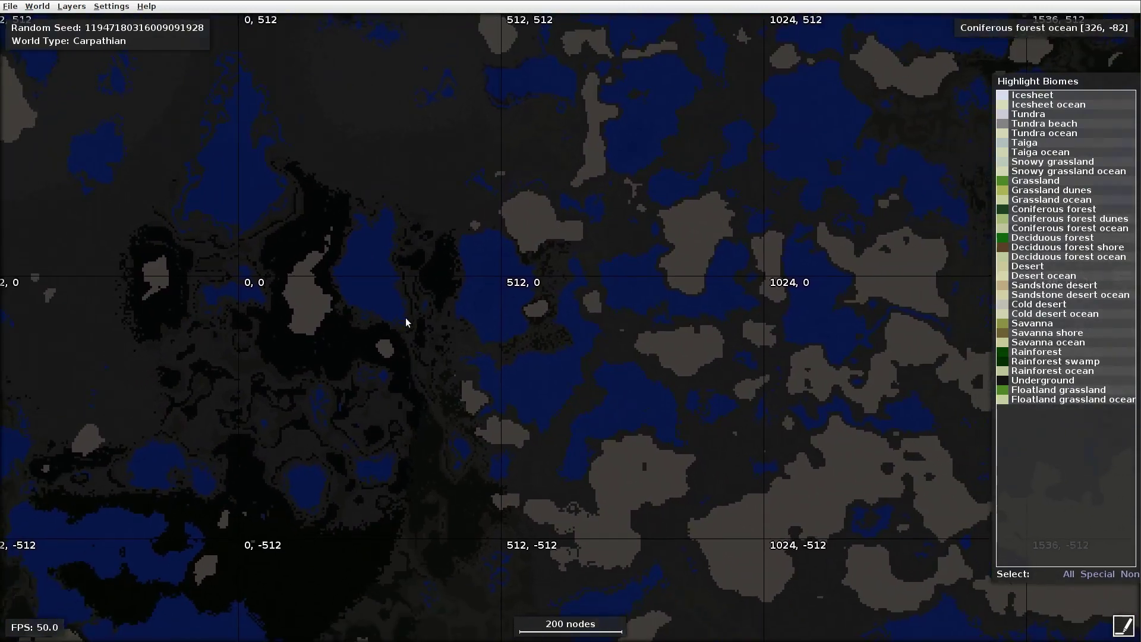
key(Left)
key(Up)
key(Down)
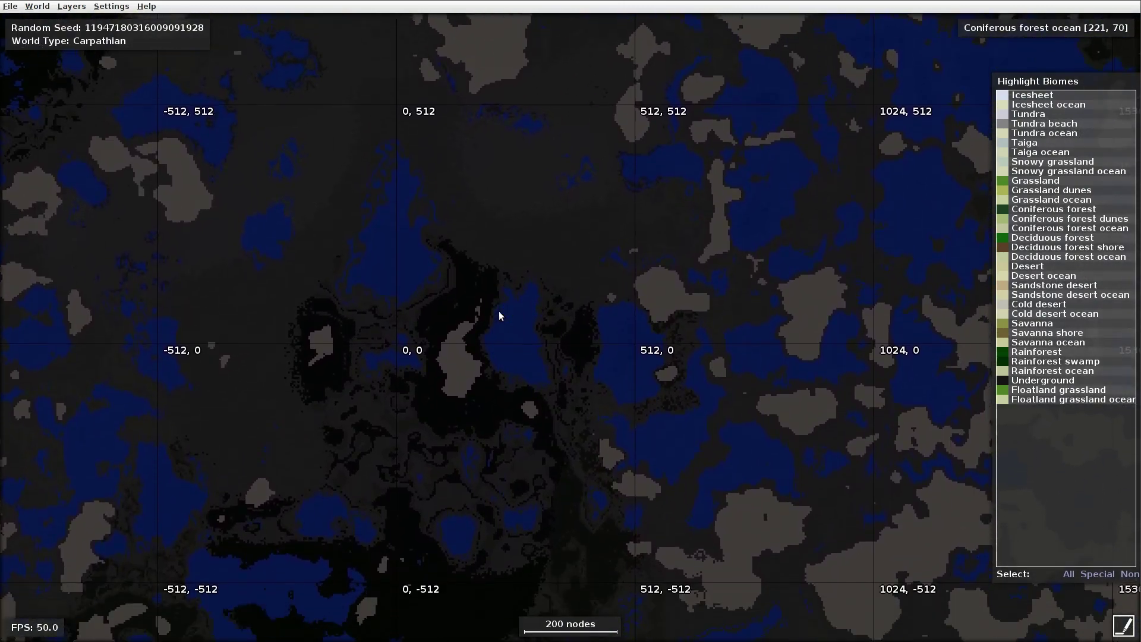
Hide the coordinate grid and toggle the Player Icons layer off, on and off again.
click(71, 8)
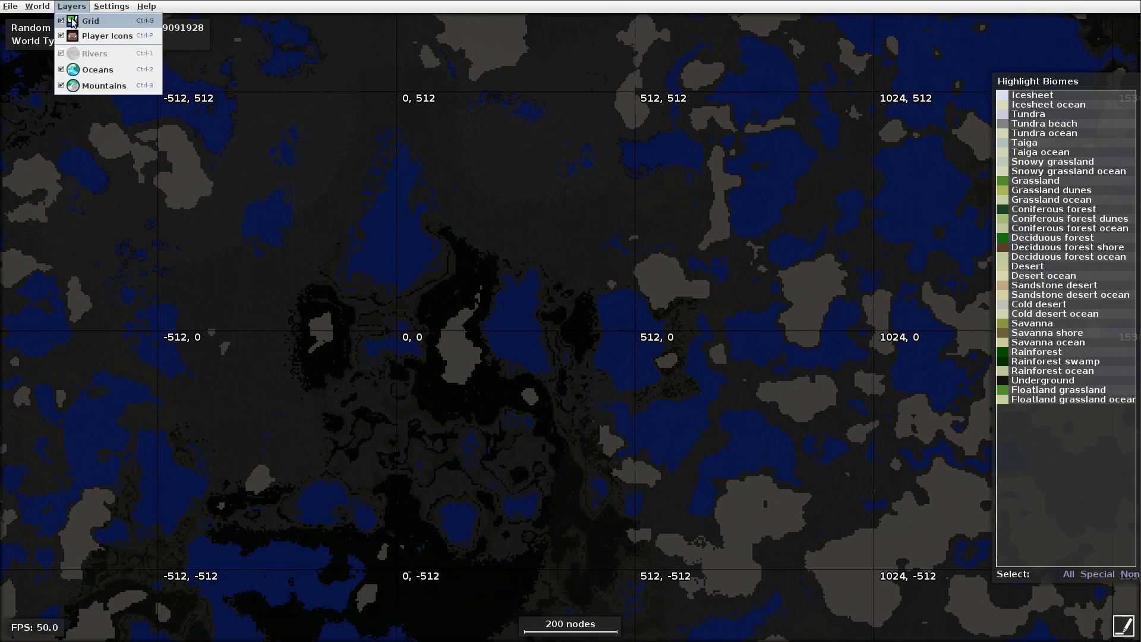
click(74, 20)
click(72, 7)
click(73, 36)
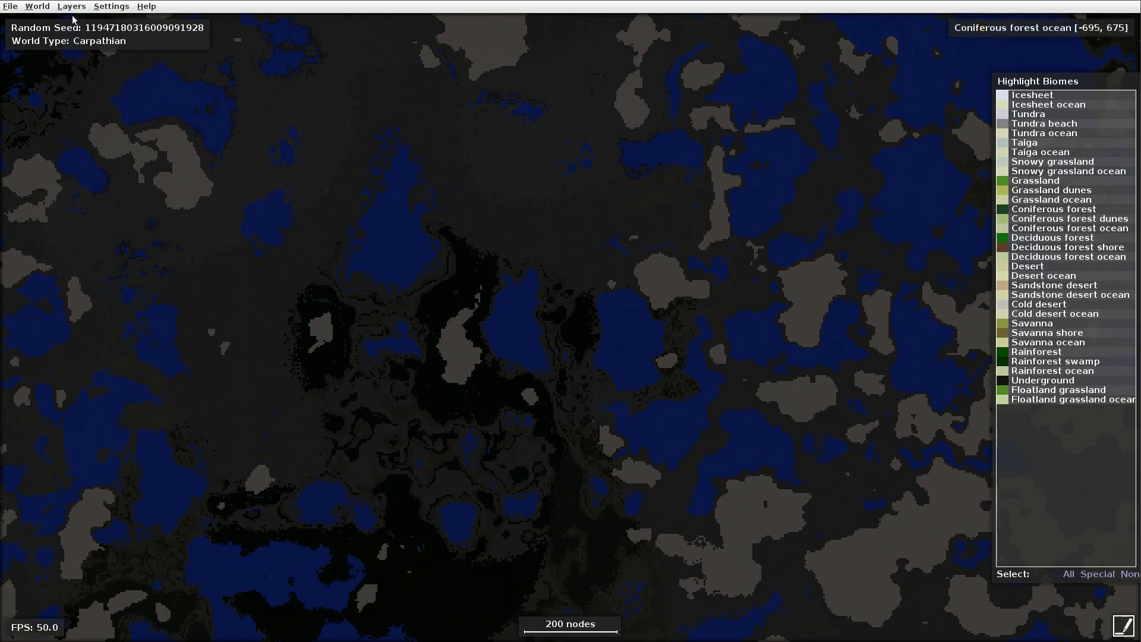
click(71, 7)
click(74, 35)
click(71, 7)
click(73, 35)
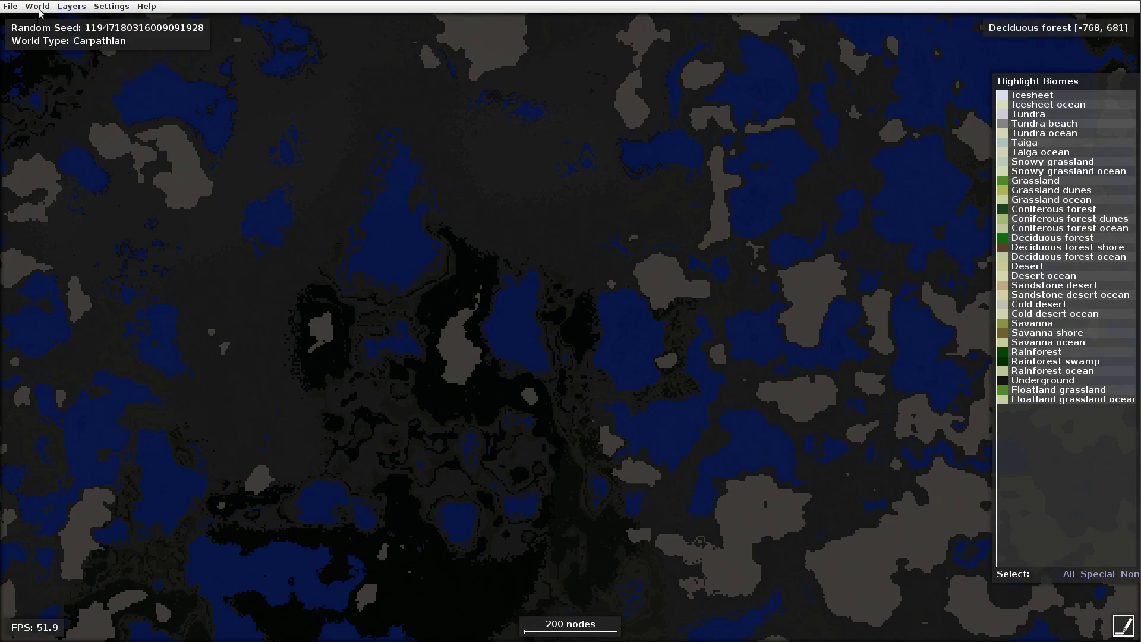
click(38, 7)
mouse_move(10, 11)
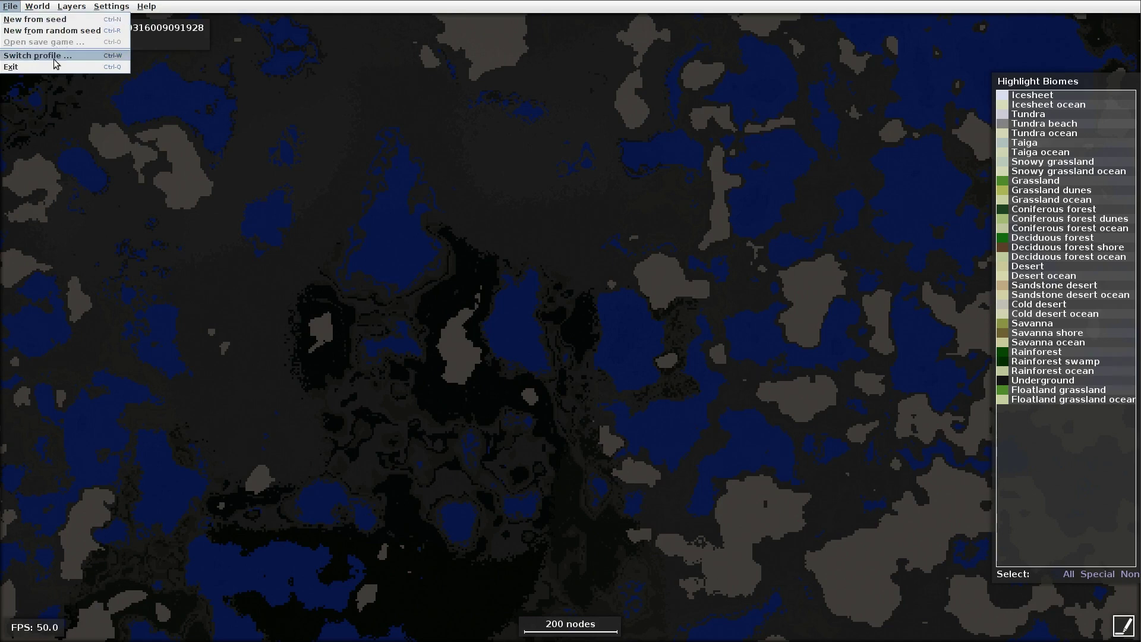
click(70, 7)
click(70, 7)
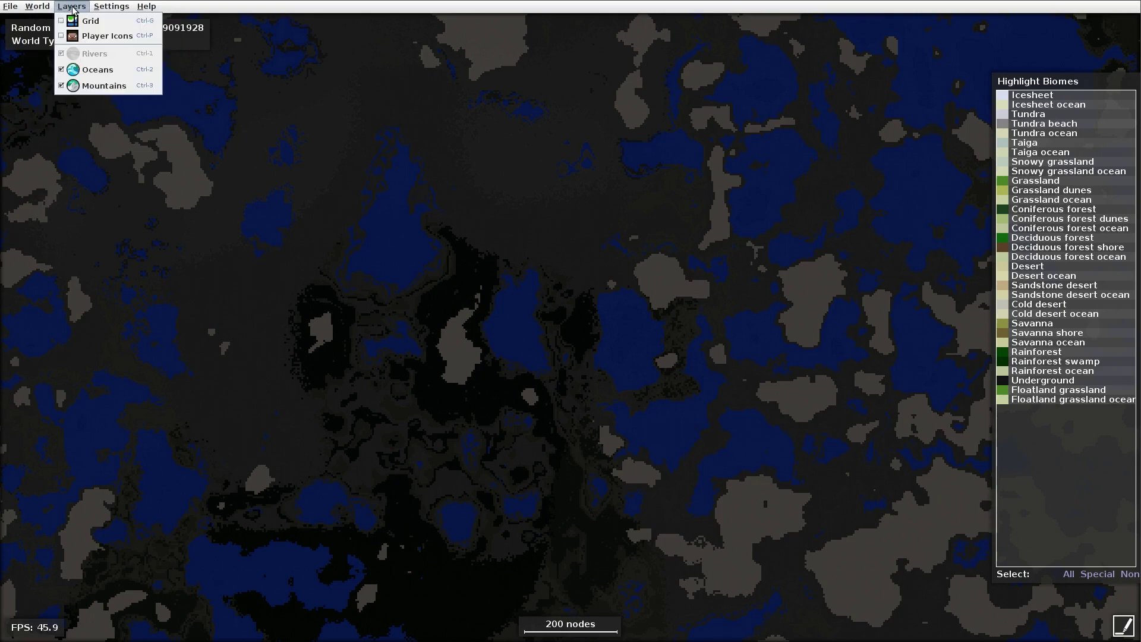
View the world's MapGen parameters, examine the Carpathian noise settings from start to end, and close the options.
mouse_move(99, 9)
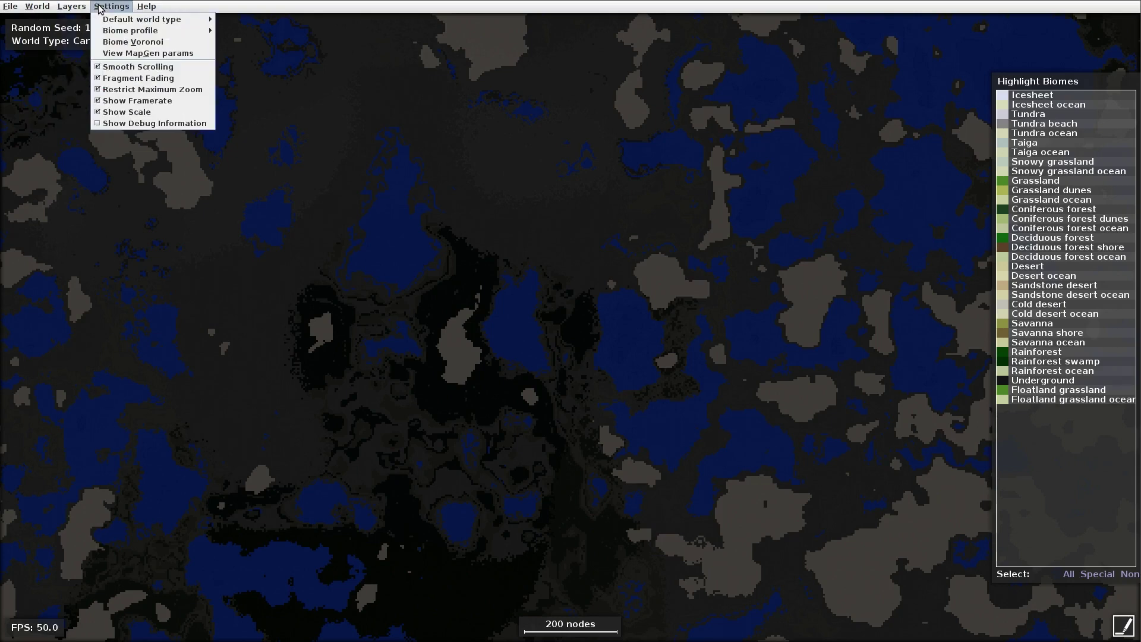
click(132, 53)
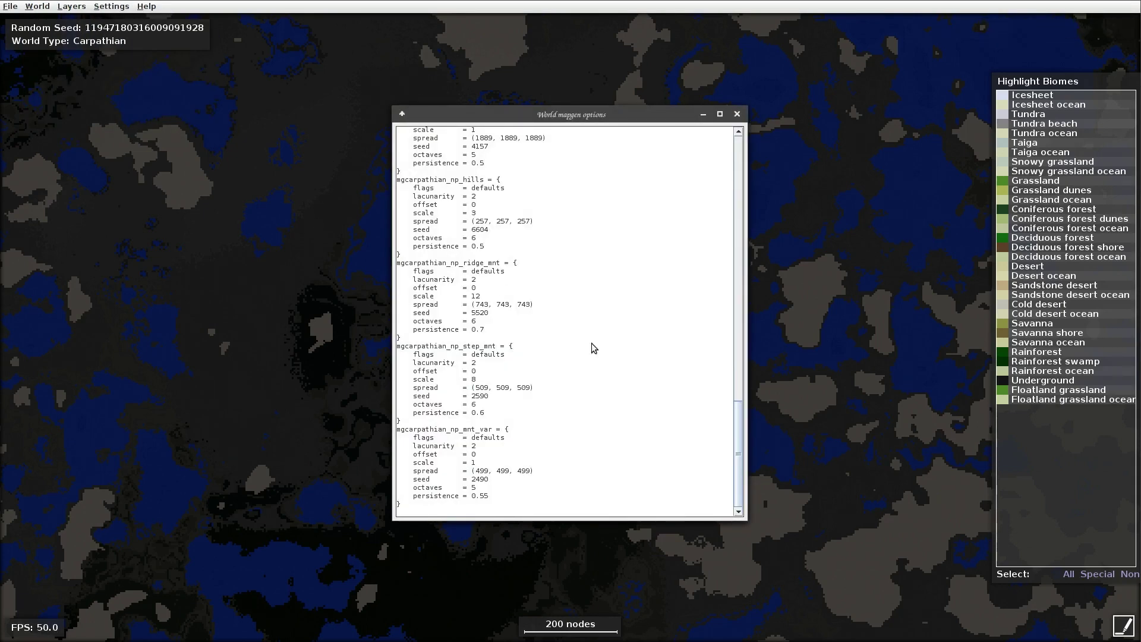
scroll(592, 348, up, 20)
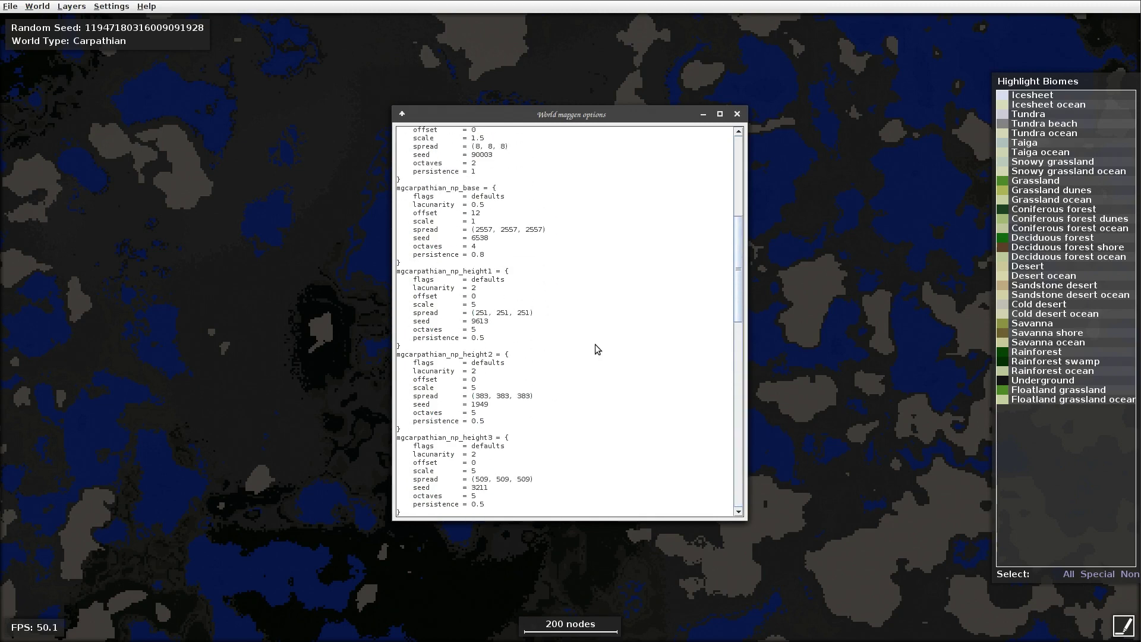
scroll(594, 345, up, 4)
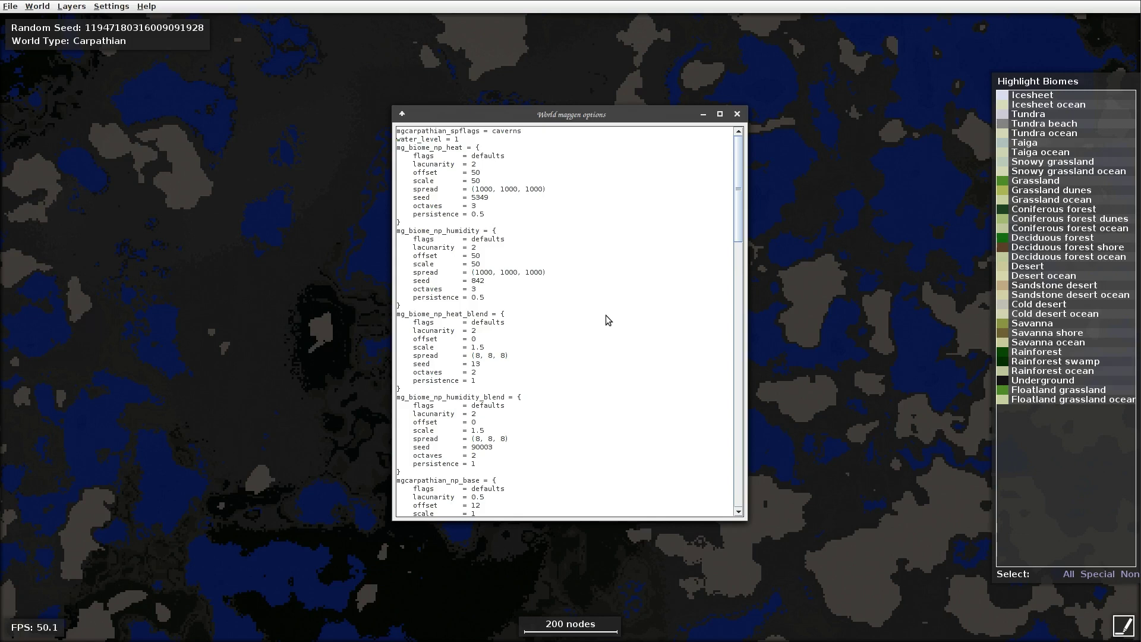
drag(459, 296, 467, 234)
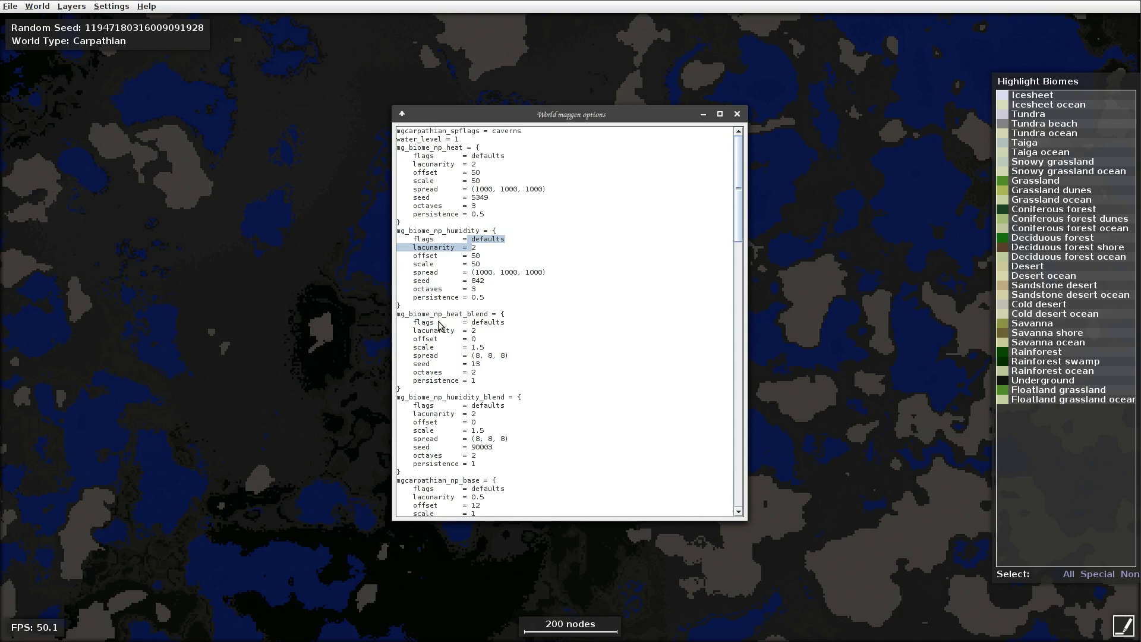
scroll(483, 324, down, 1)
scroll(483, 324, down, 3)
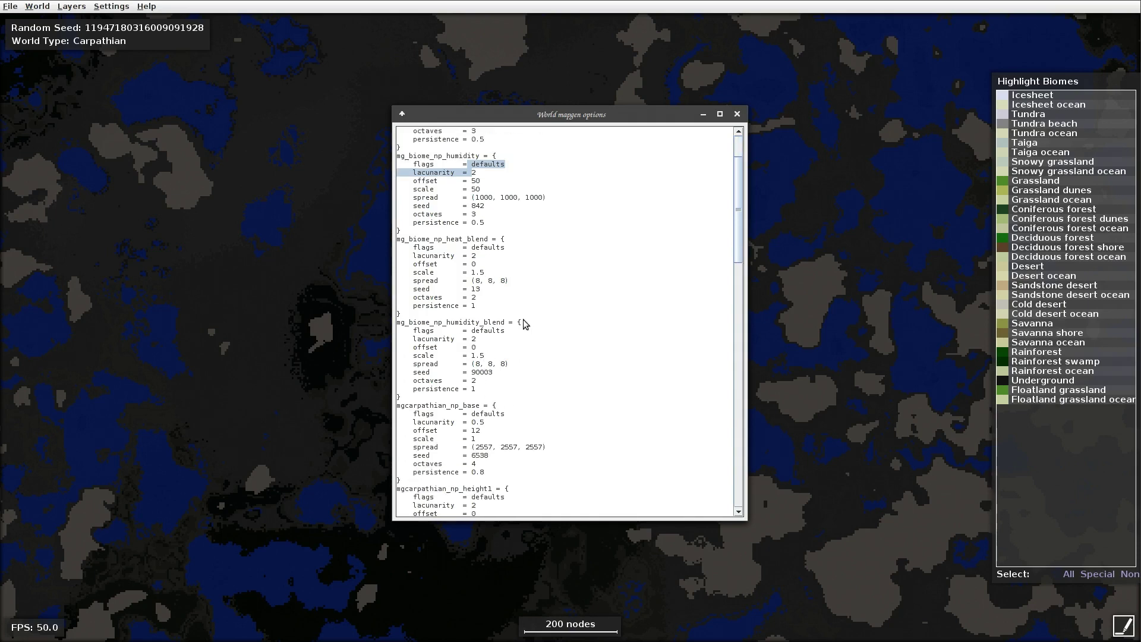
scroll(505, 489, down, 2)
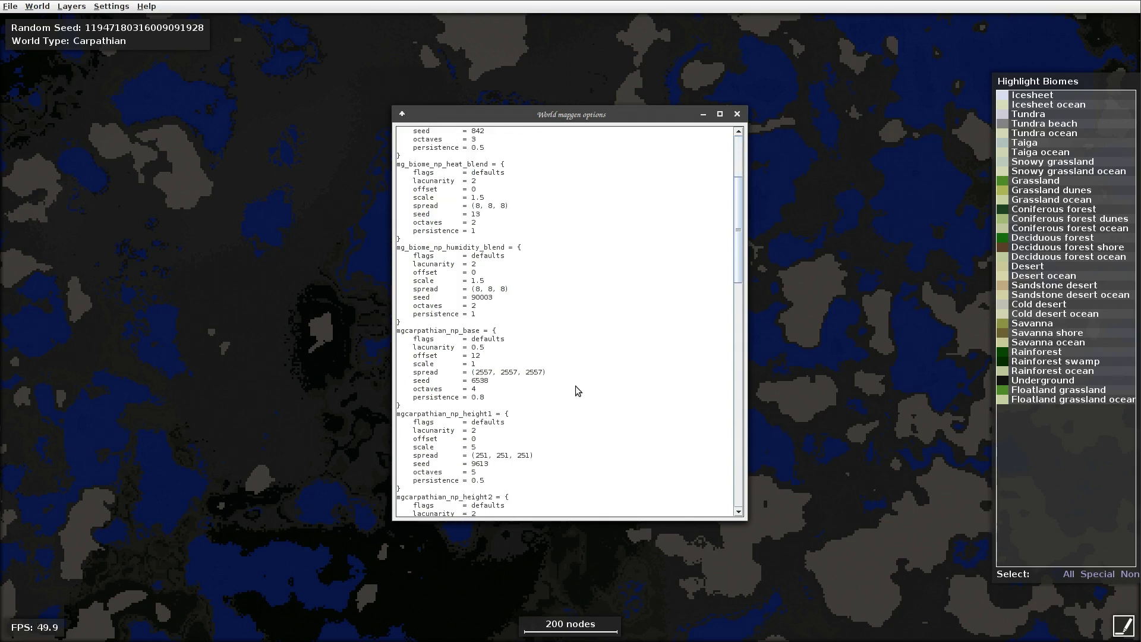
scroll(501, 336, down, 20)
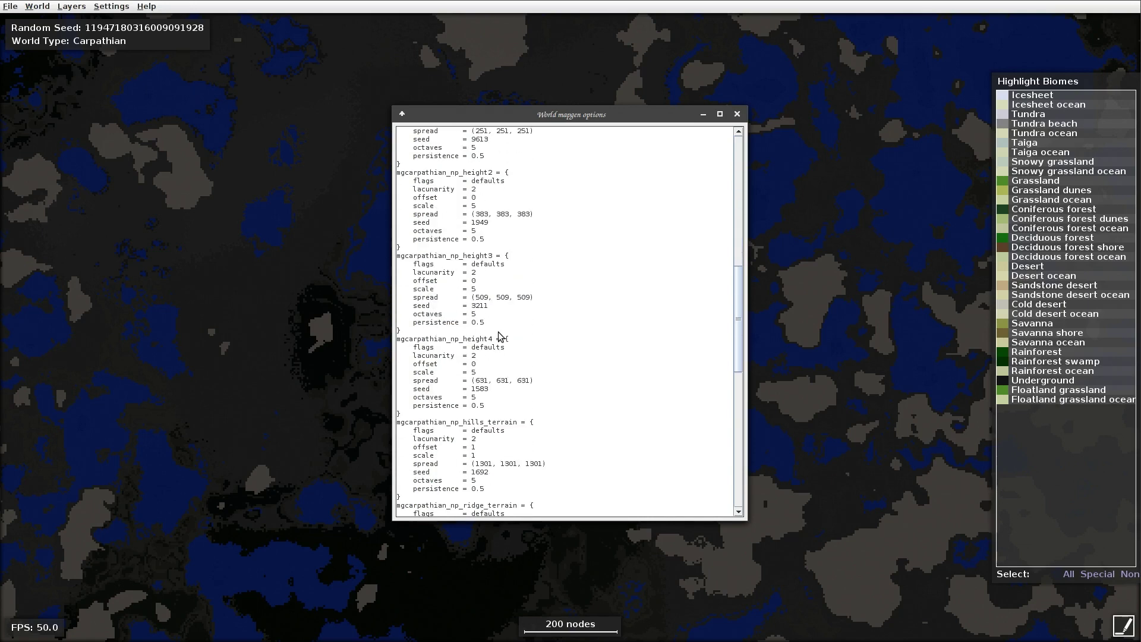
scroll(500, 337, down, 11)
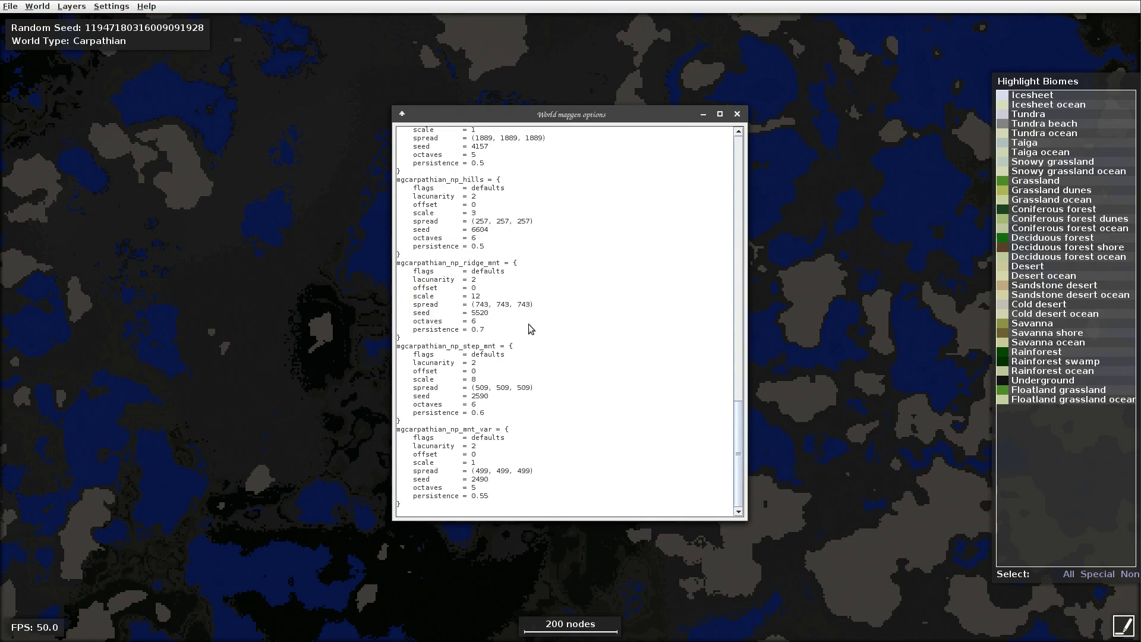
click(736, 114)
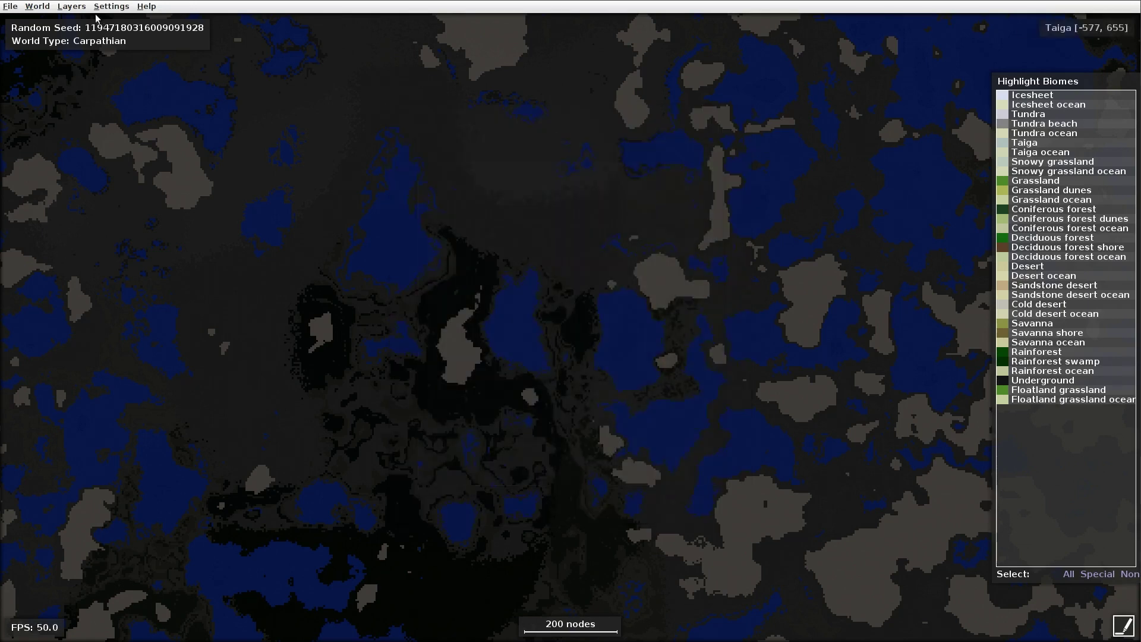
Open the Biome Voronoi diagram, raise the distribution overlay to its maximum, and turn it fully down again.
click(110, 7)
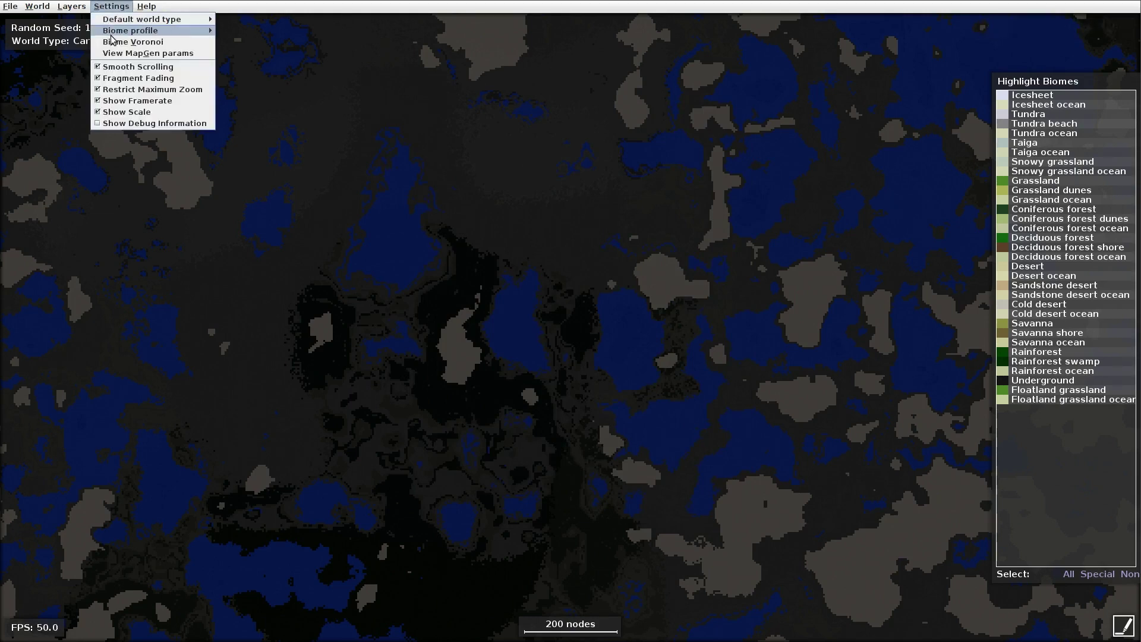
click(135, 44)
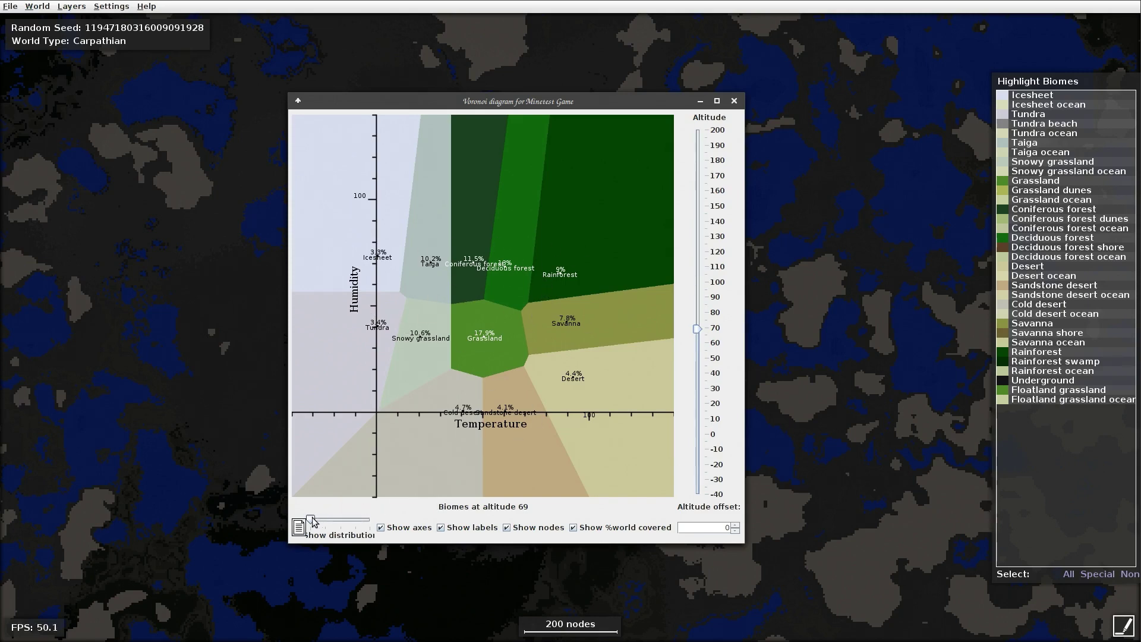
drag(310, 520, 380, 533)
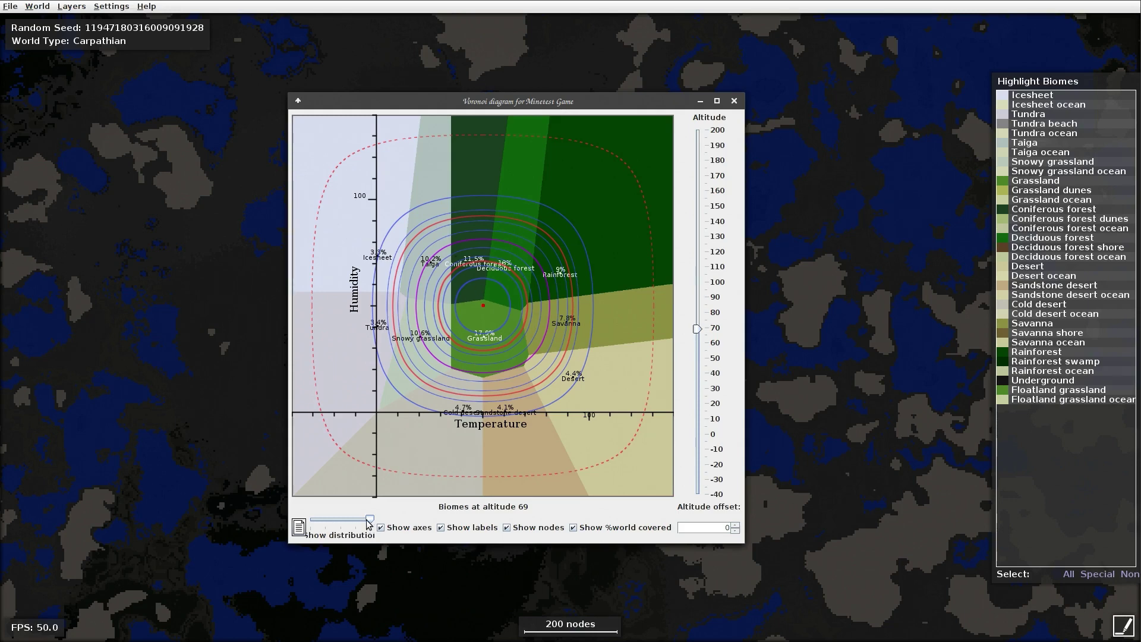
drag(371, 526, 469, 519)
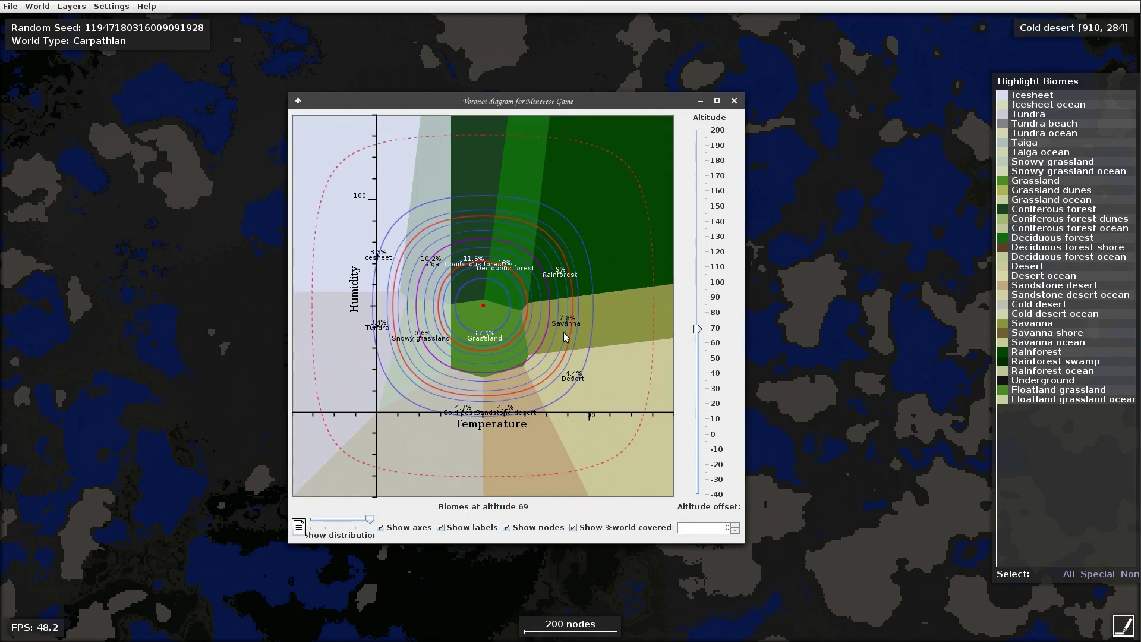
drag(369, 521, 298, 523)
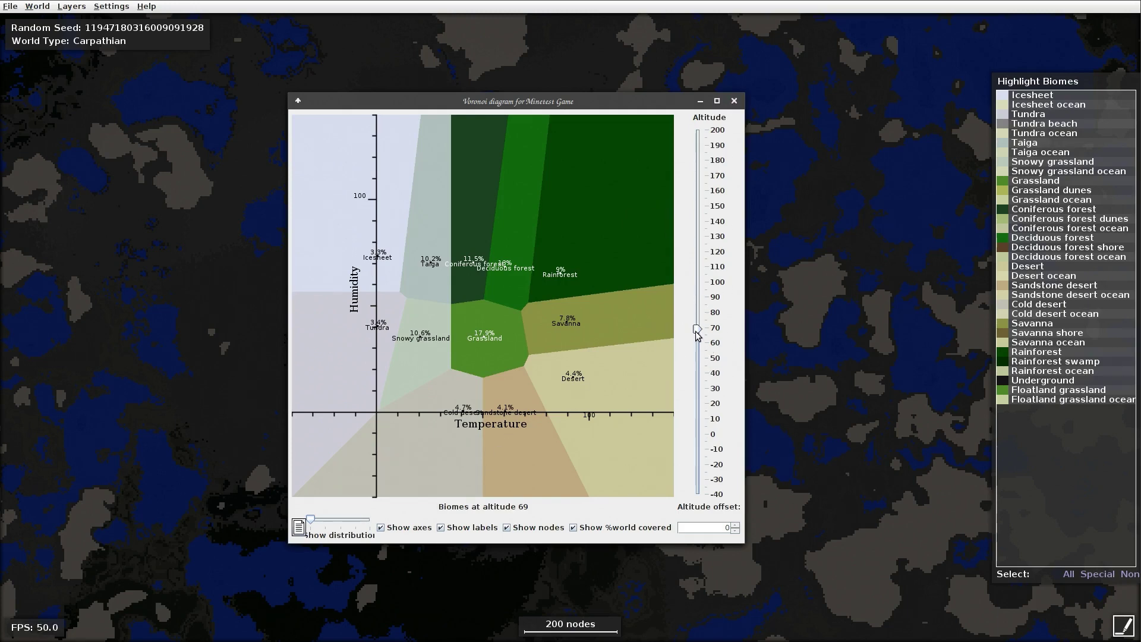
Compare the biomes at different altitudes in the Voronoi diagram, setting the altitude to -40, -6, 1, -1, 5 and 84.
drag(698, 335, 688, 510)
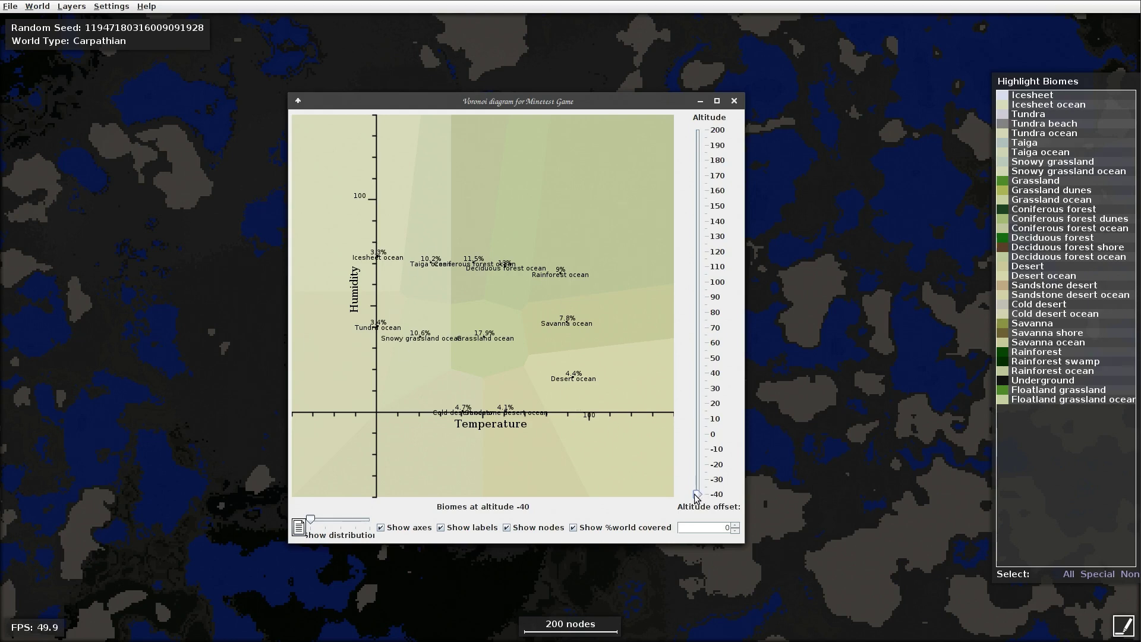
drag(697, 497, 698, 449)
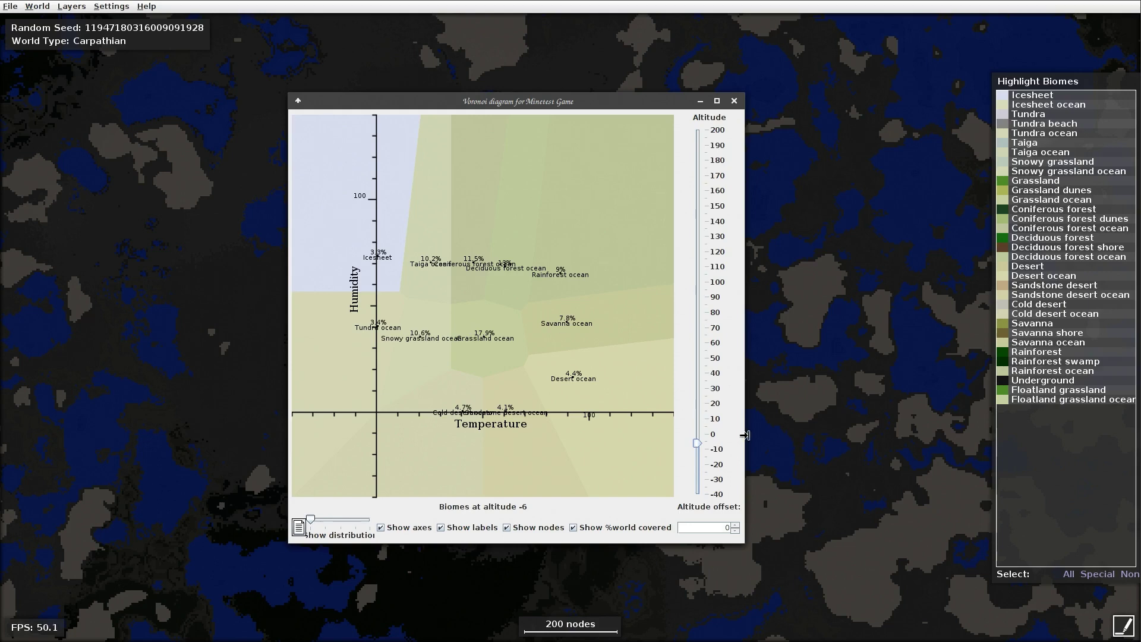
drag(697, 447, 700, 437)
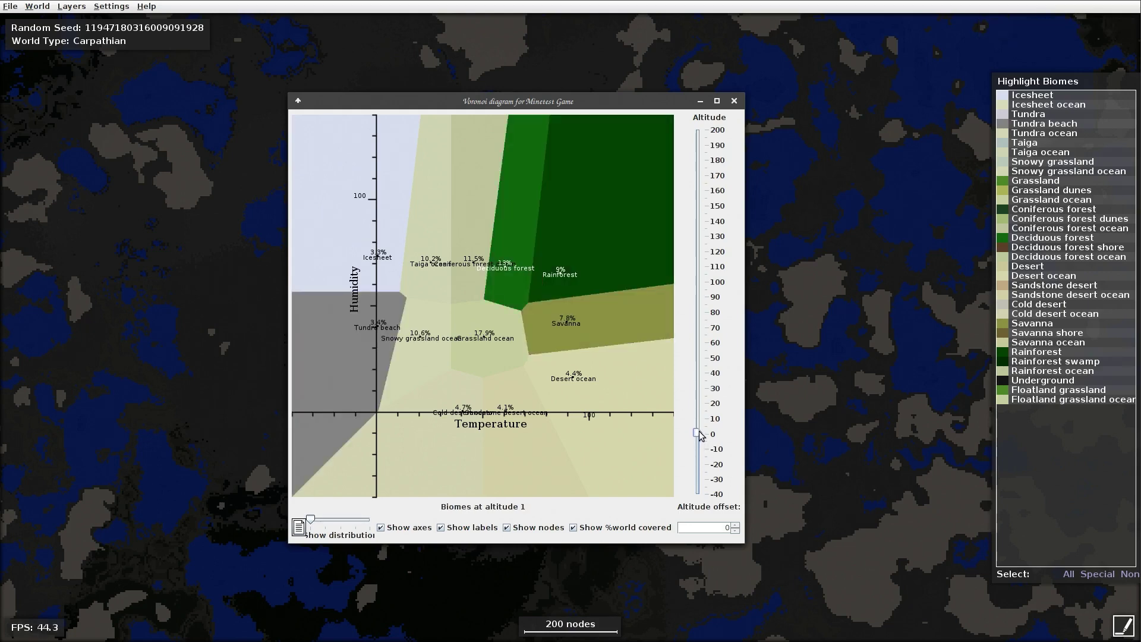
drag(700, 437, 699, 438)
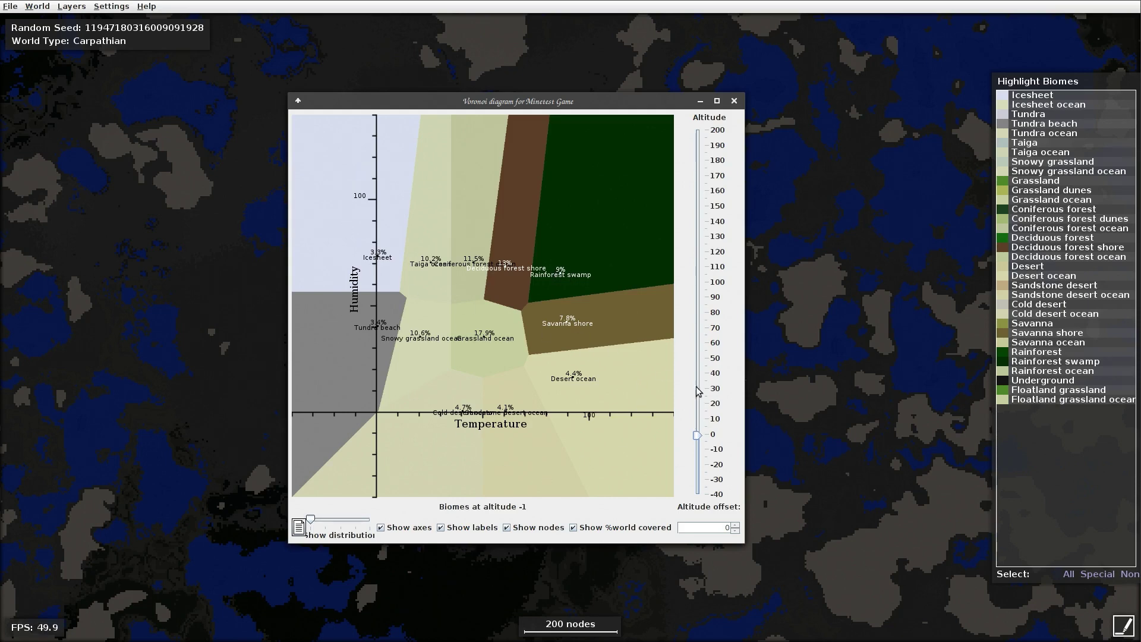
mouse_move(699, 437)
mouse_down()
mouse_move(698, 410)
mouse_move(698, 432)
mouse_up()
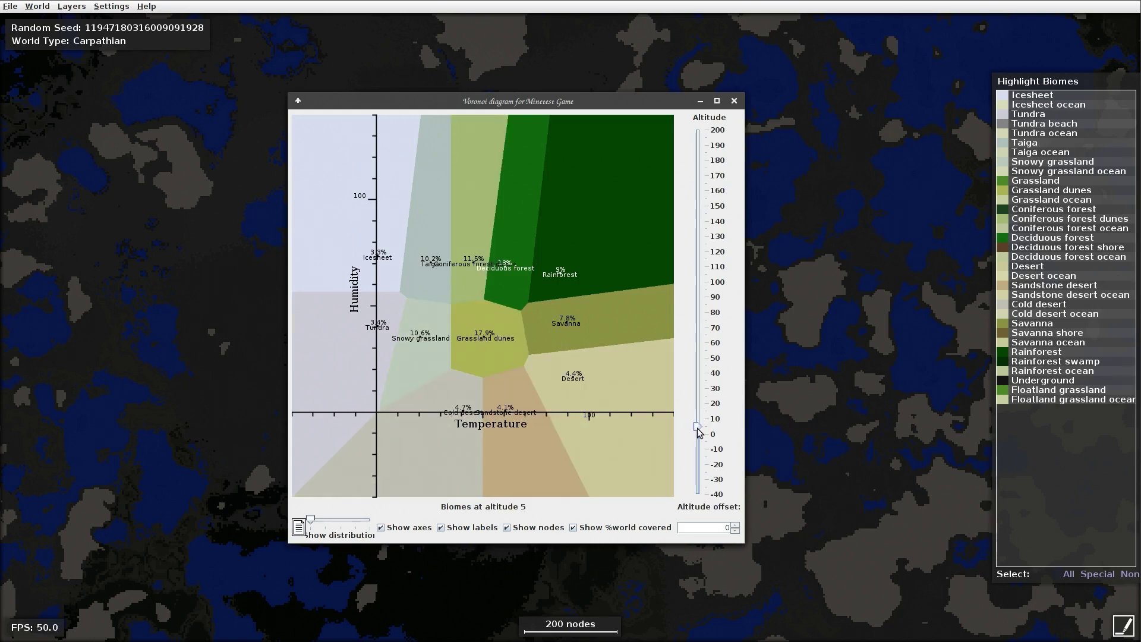
drag(699, 433, 698, 428)
drag(698, 427, 621, 306)
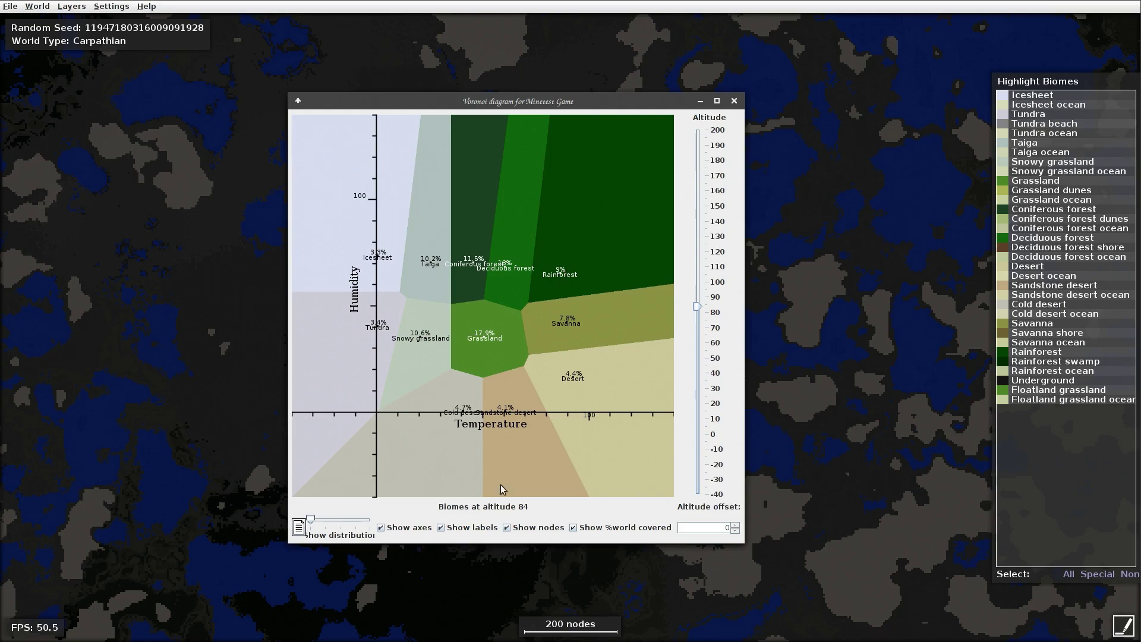
Hide the biome labels in the Voronoi diagram, show them again, and close the diagram.
click(441, 527)
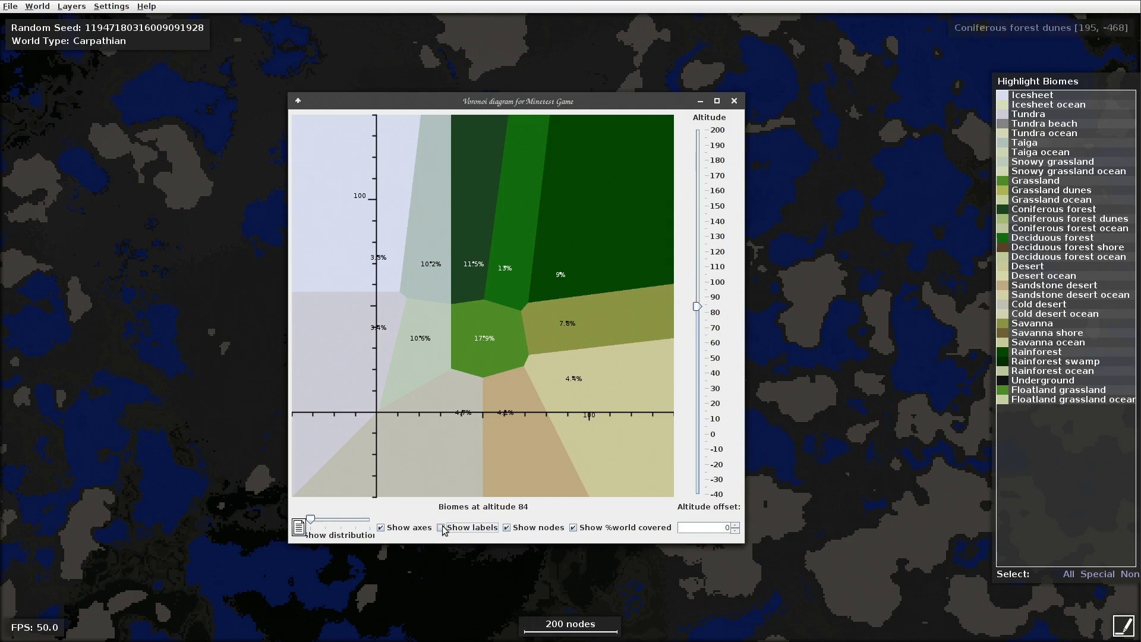
key(space)
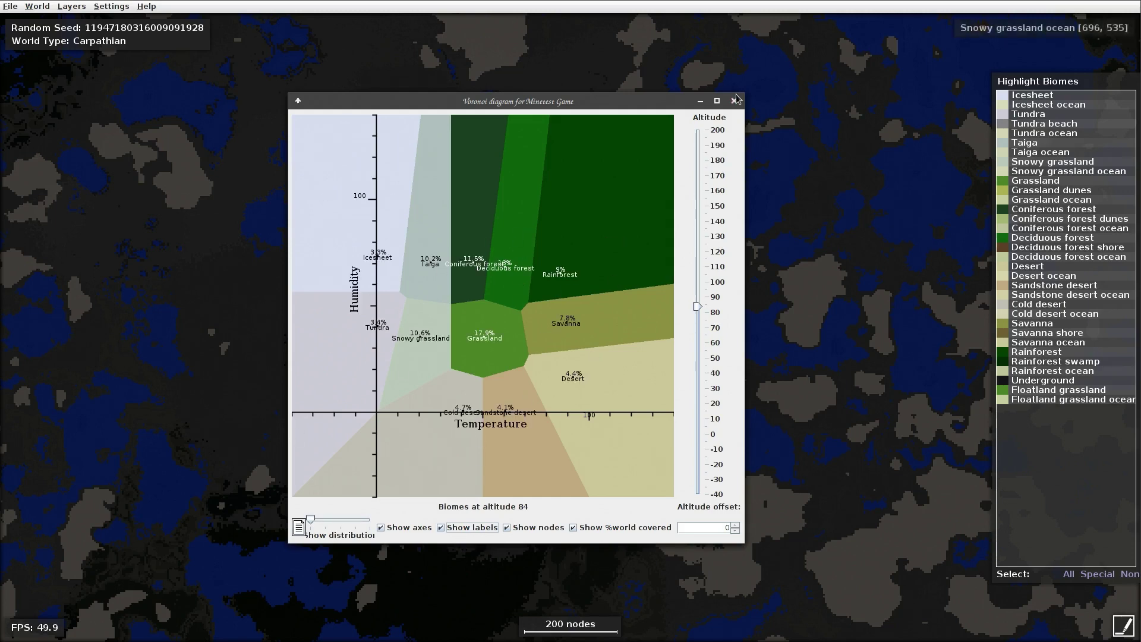
click(734, 101)
Turn off biome highlighting so the map shows its full colours.
drag(498, 288, 496, 374)
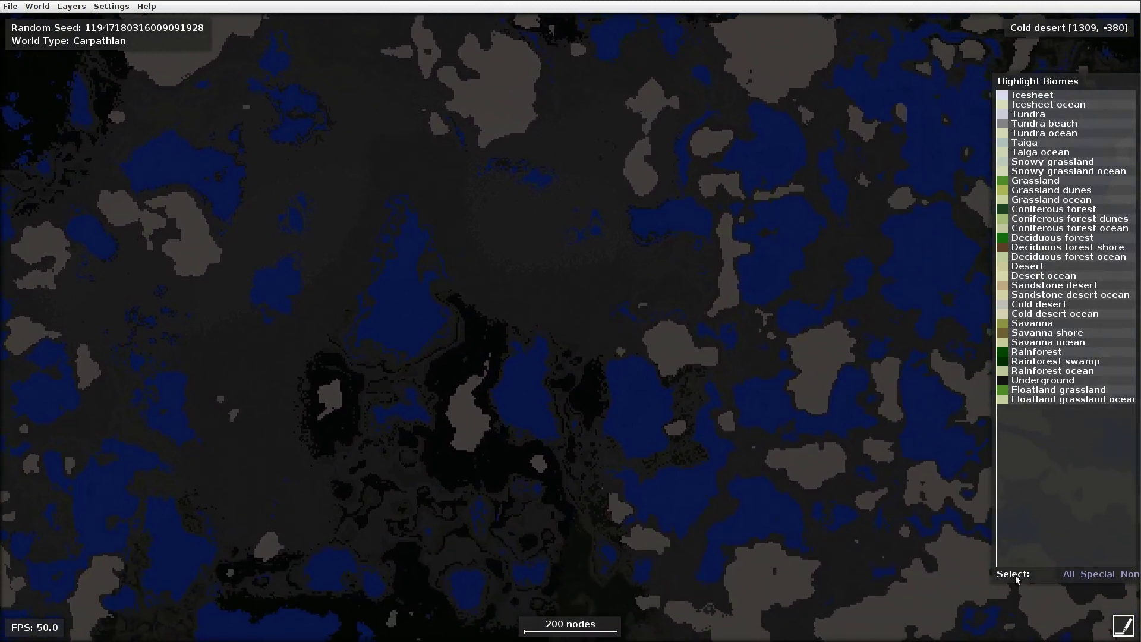
click(1119, 621)
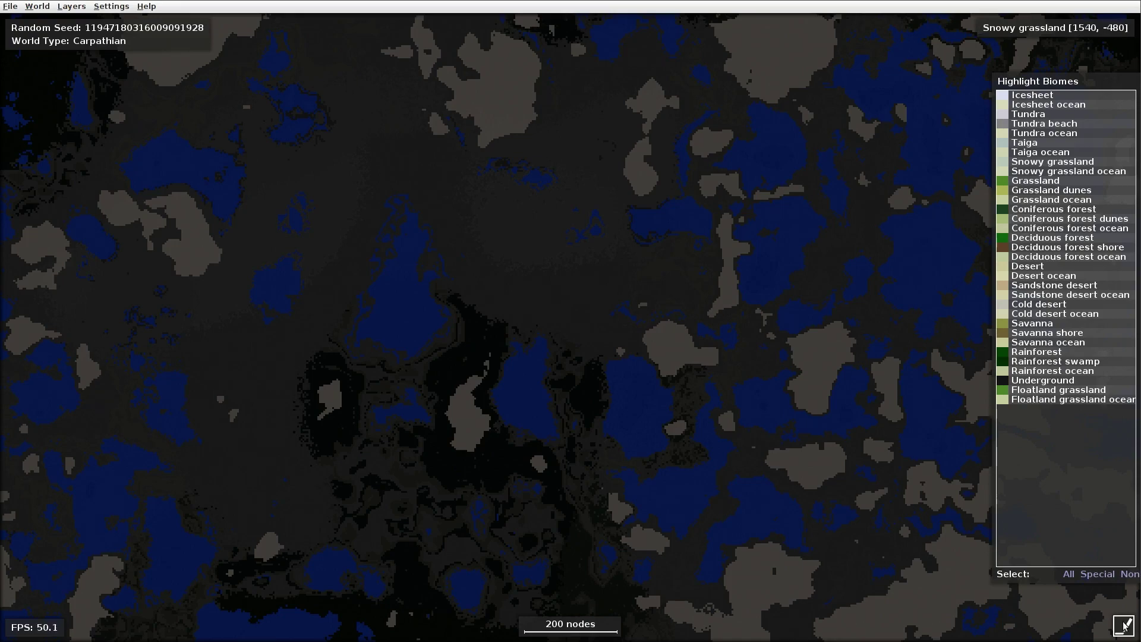
Create a new world from the text seed "hello" with world type v7.
click(11, 6)
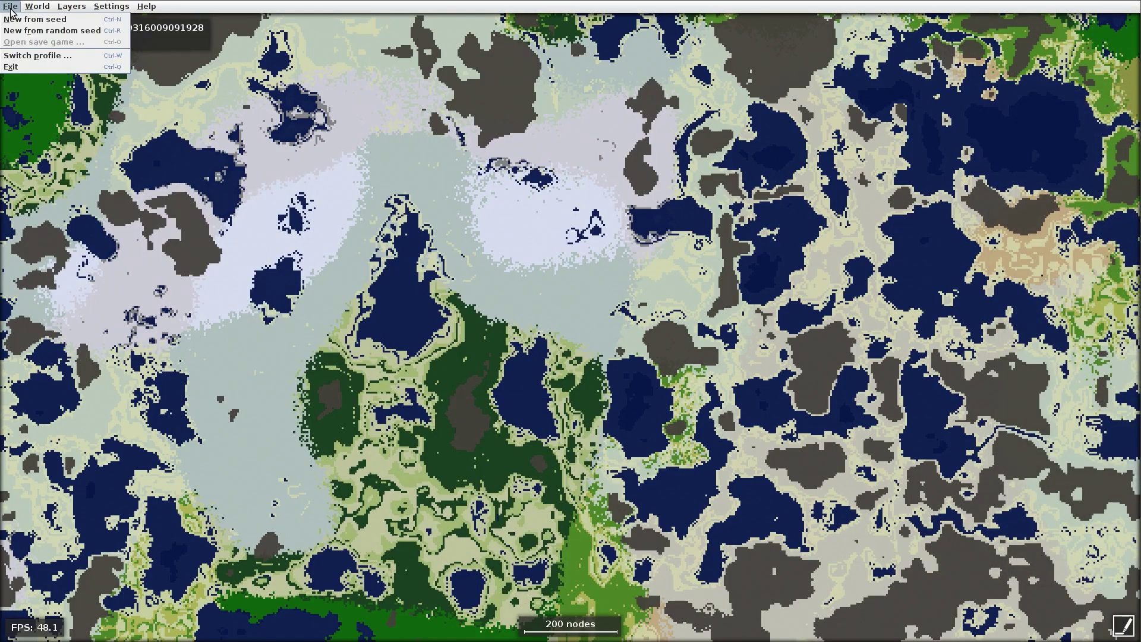
click(18, 20)
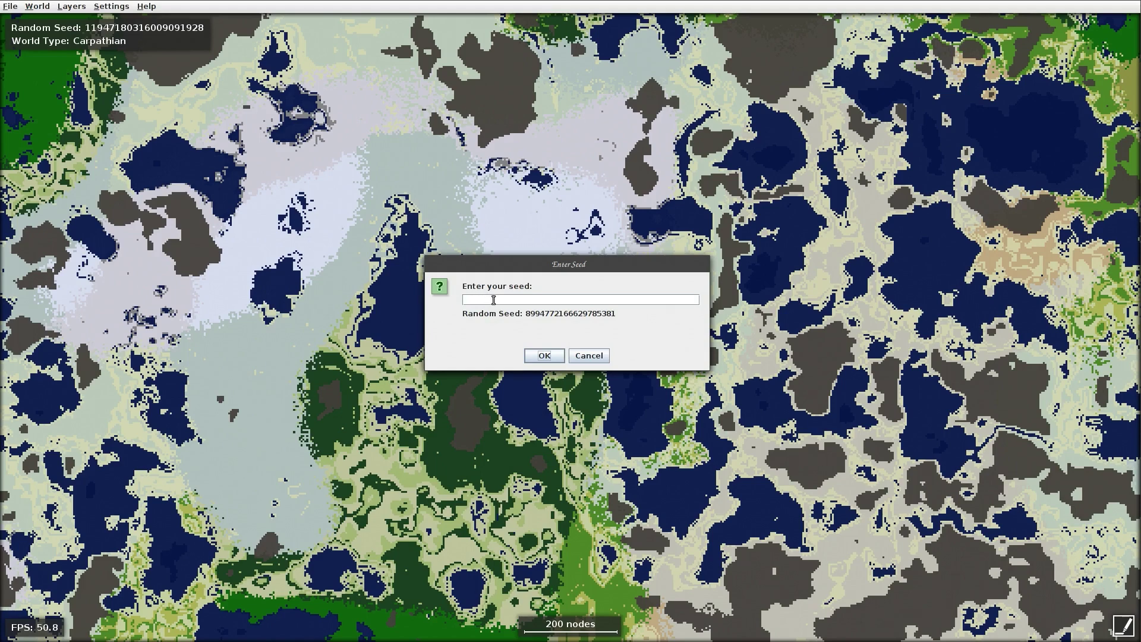
text(hello)
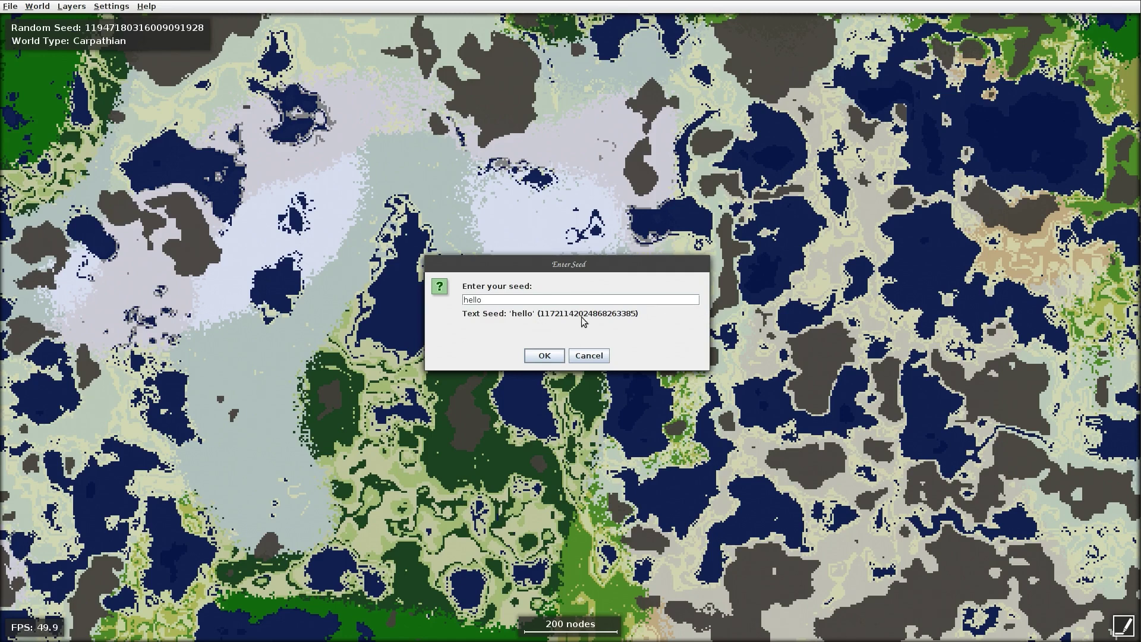
click(550, 360)
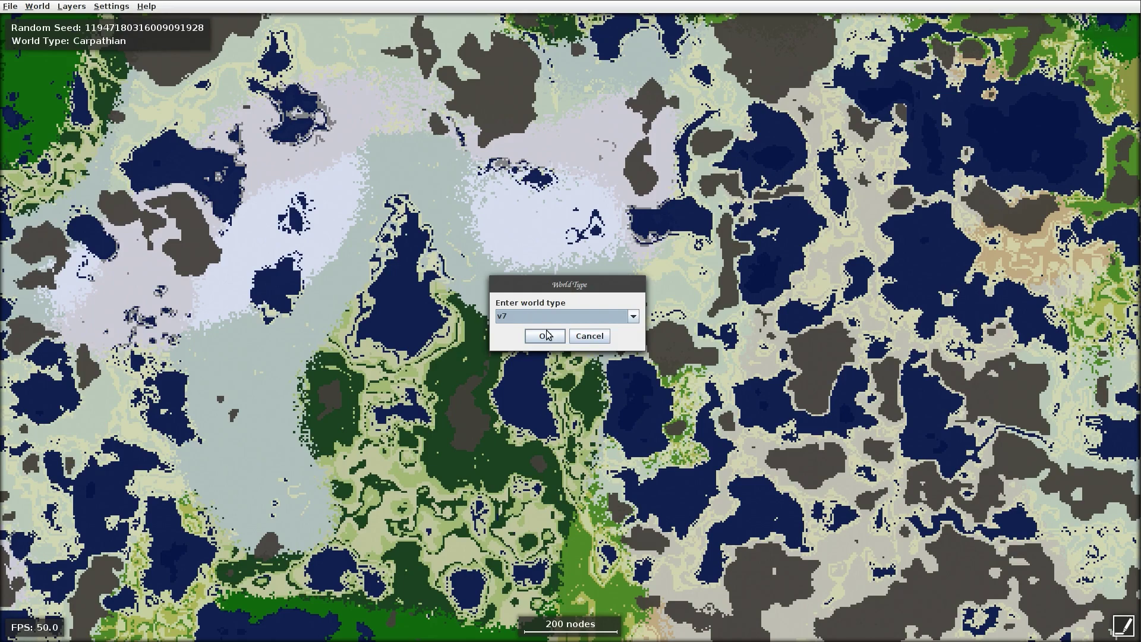
click(545, 337)
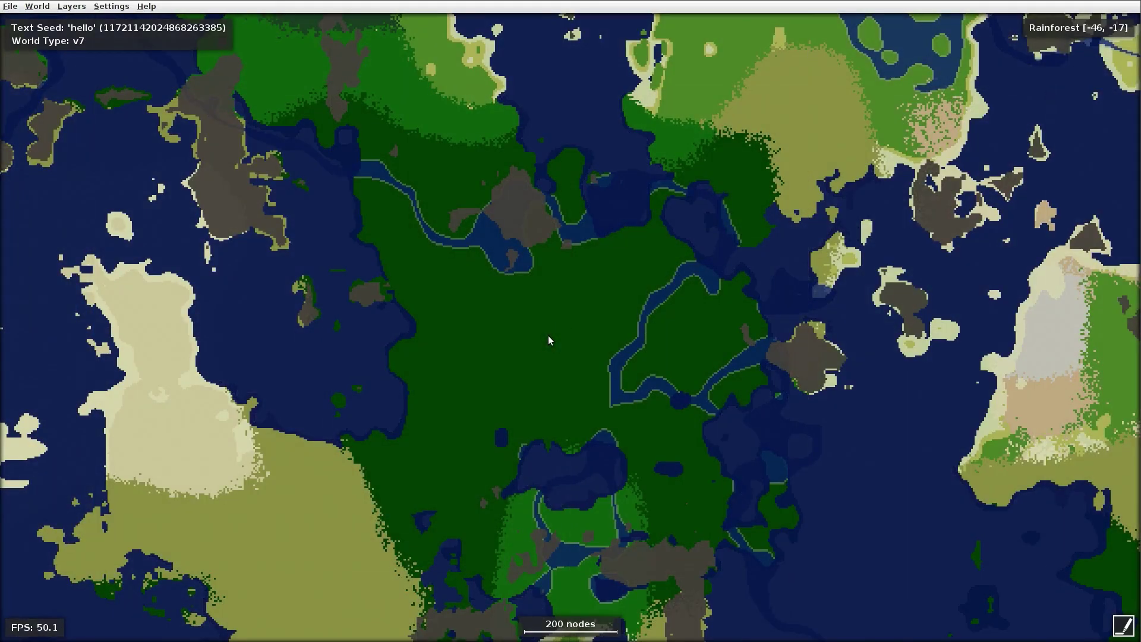
Show the coordinate grid over a wider area of the v7 world.
scroll(507, 346, down, 3)
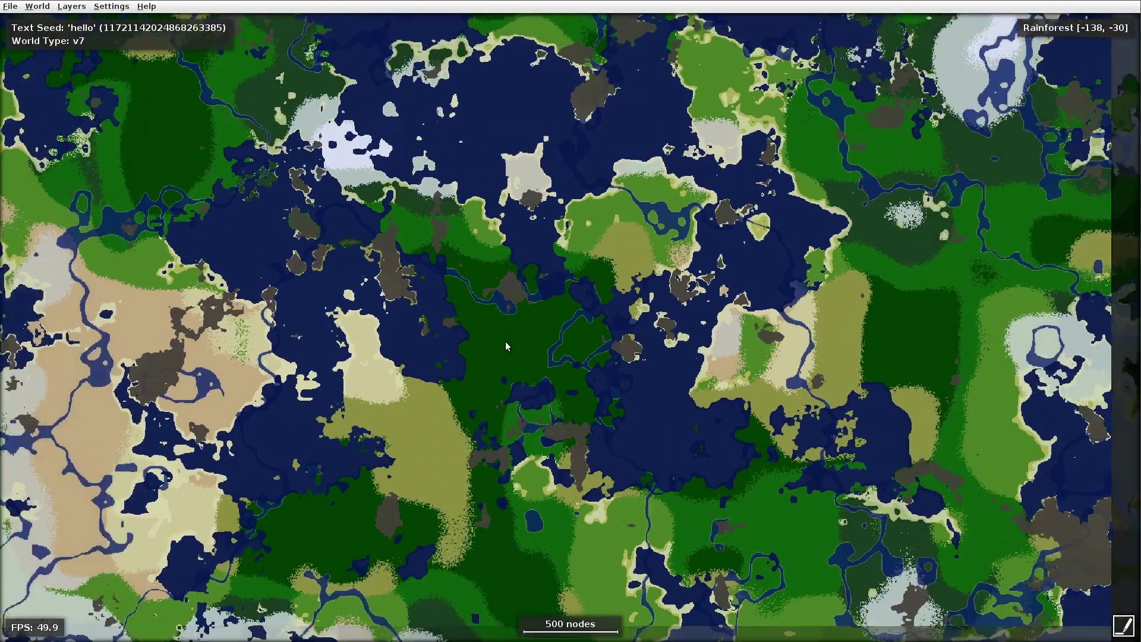
scroll(506, 346, up, 1)
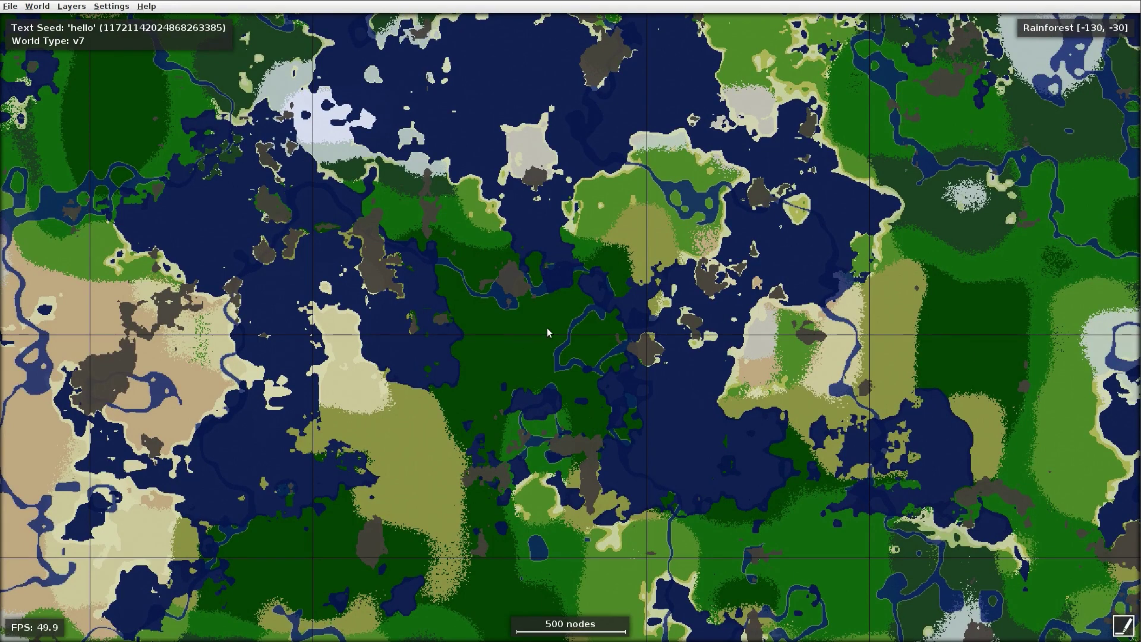
Switch the biome profile to MineClone 2.
click(100, 8)
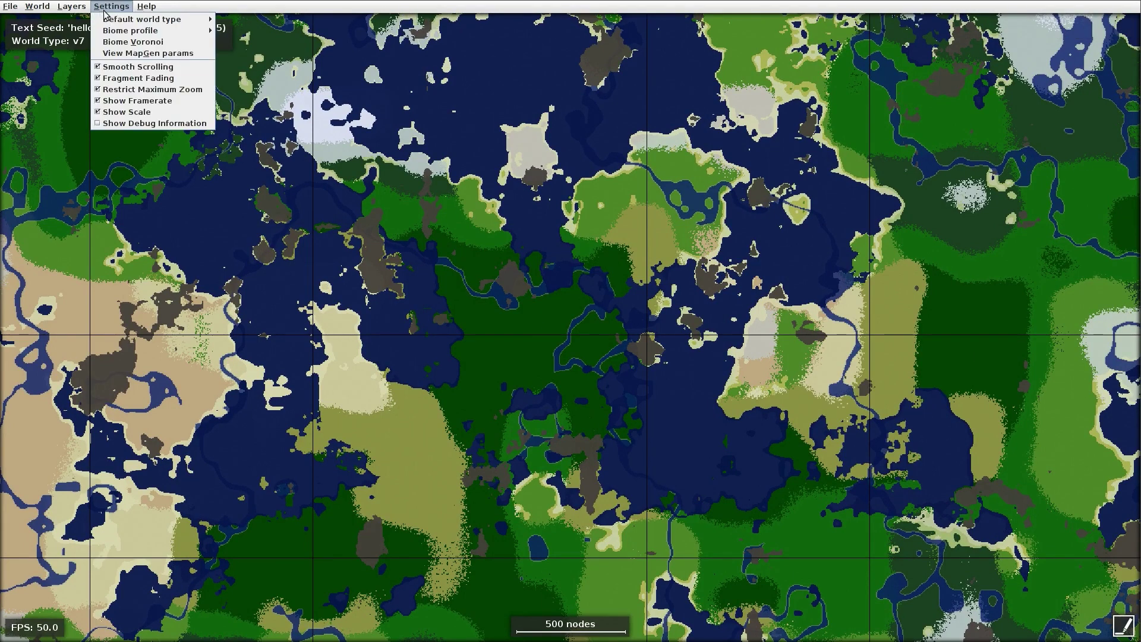
mouse_move(114, 21)
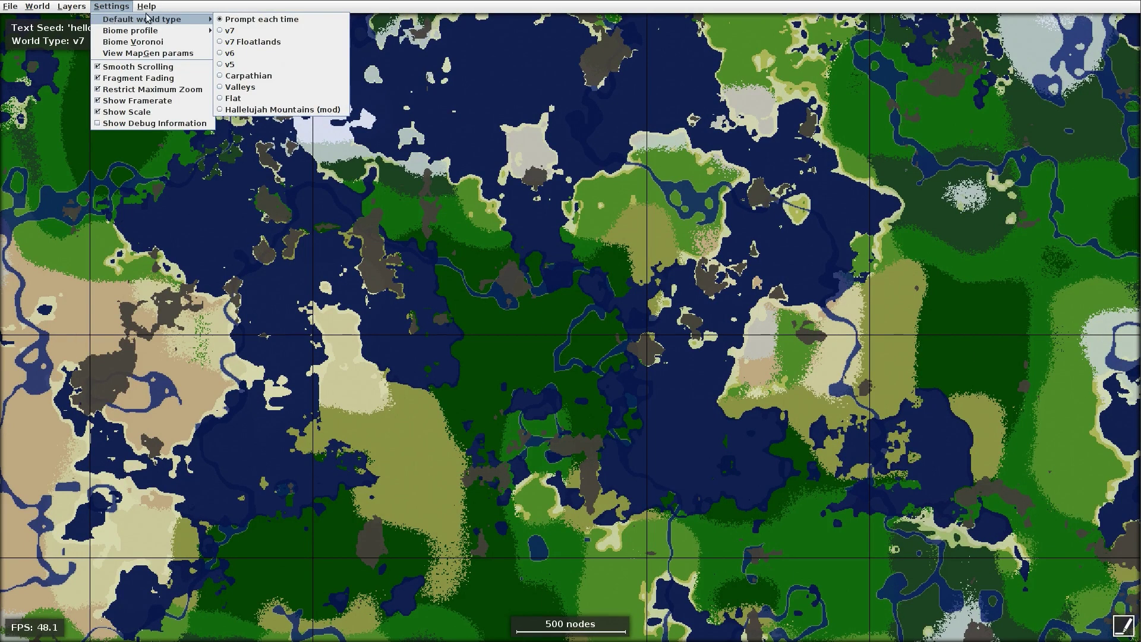
mouse_move(145, 31)
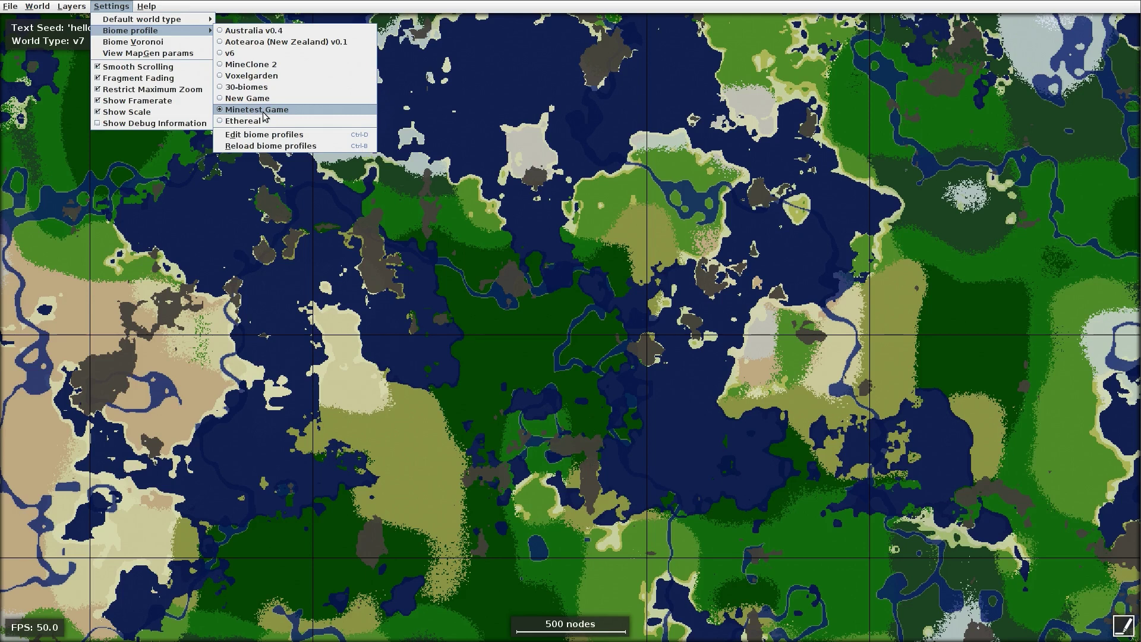
click(273, 63)
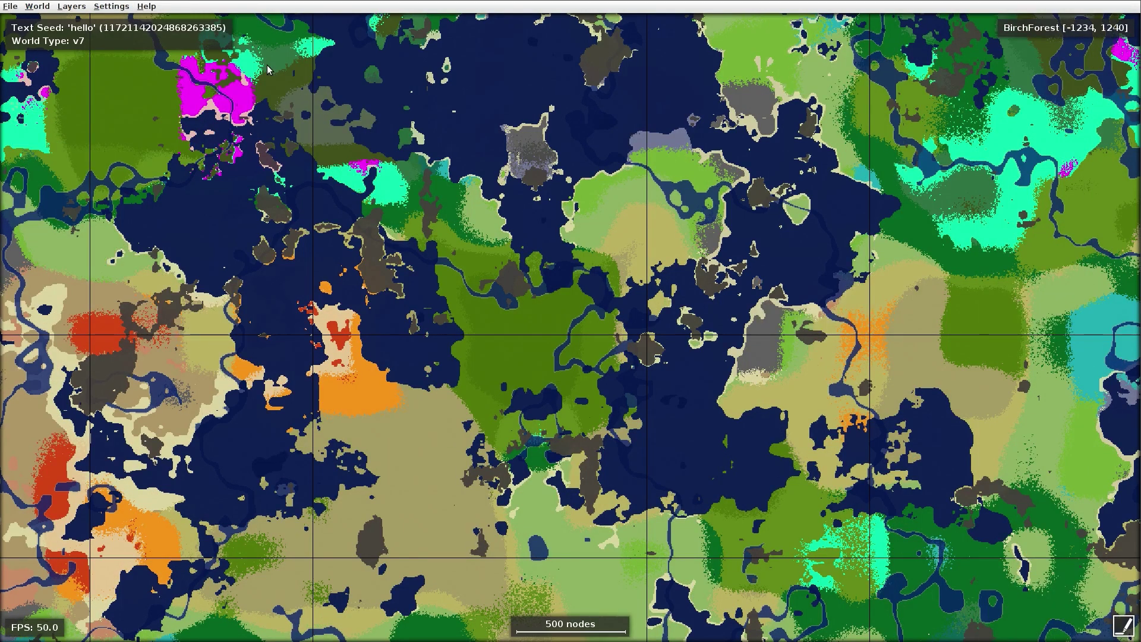
Set the default world type to Valleys and restore it to prompting each time.
click(111, 6)
mouse_move(196, 19)
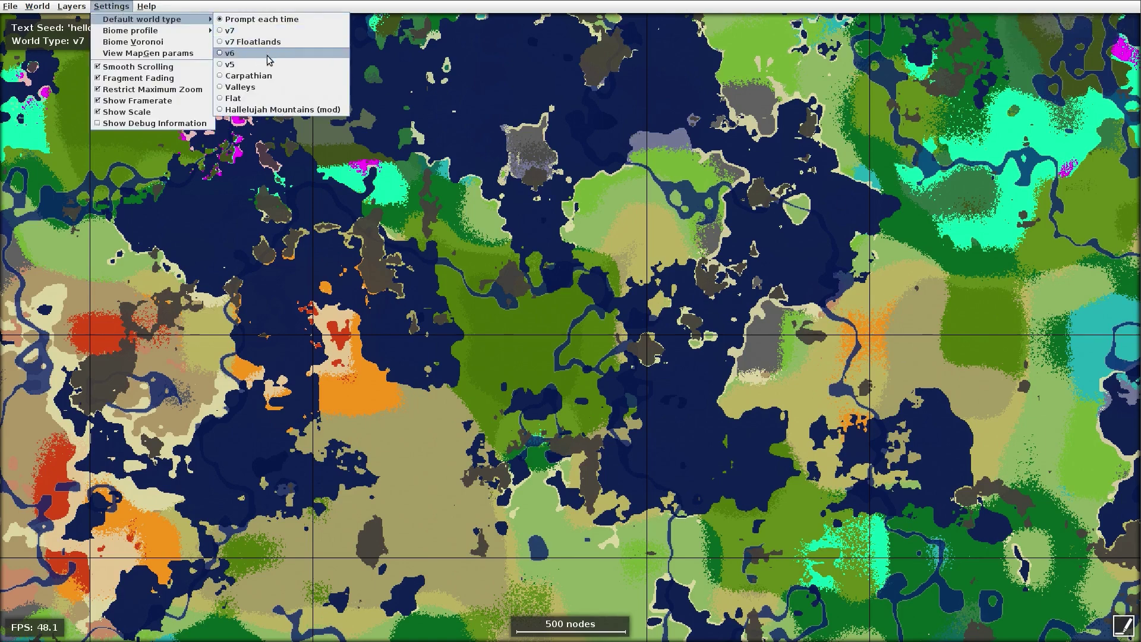
click(259, 84)
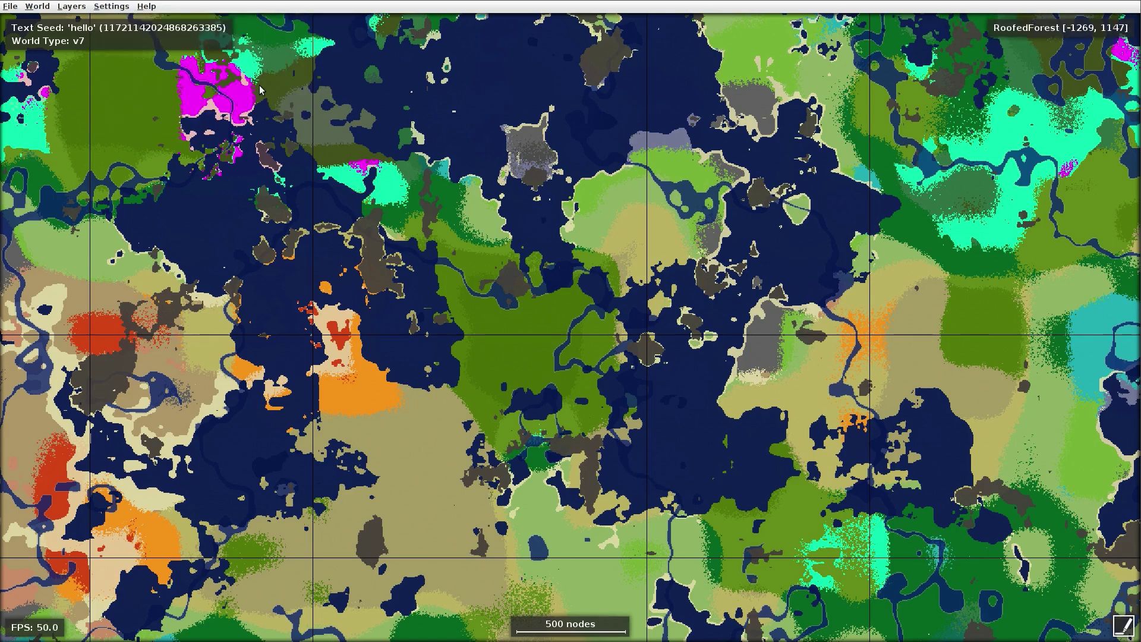
click(108, 7)
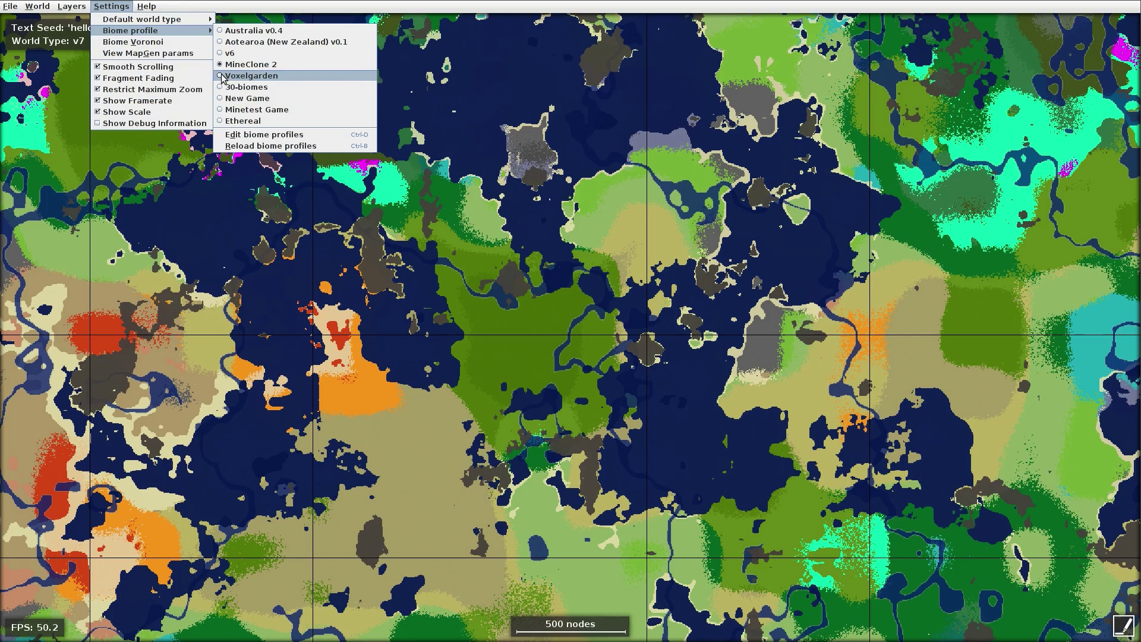
mouse_move(199, 19)
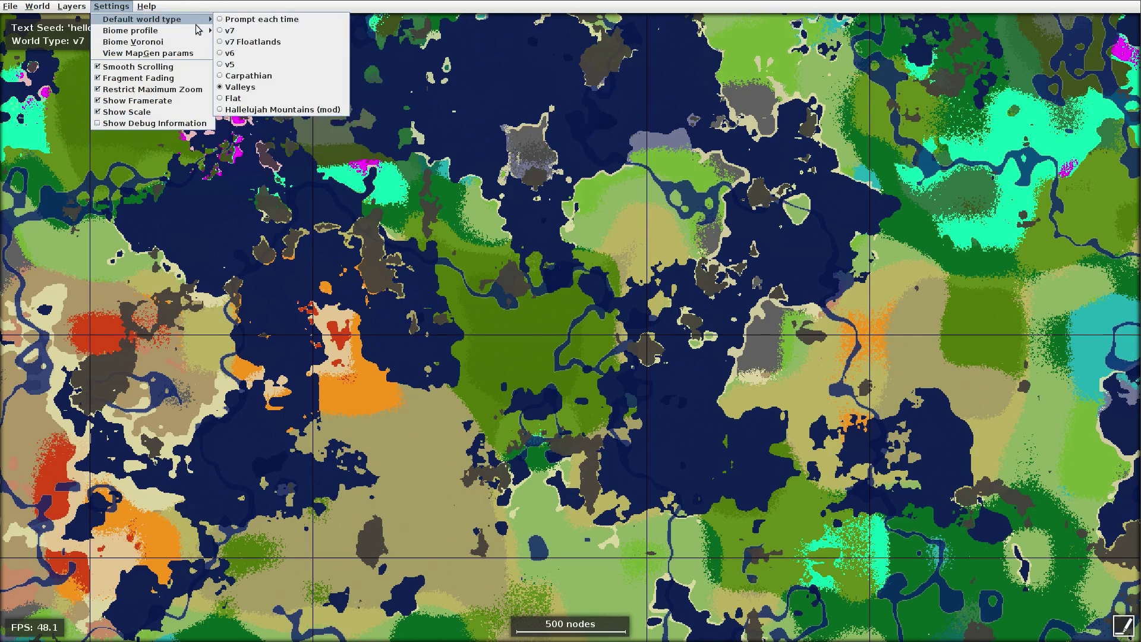
click(241, 20)
Switch the biome profile to Ethereal.
click(112, 6)
mouse_move(132, 34)
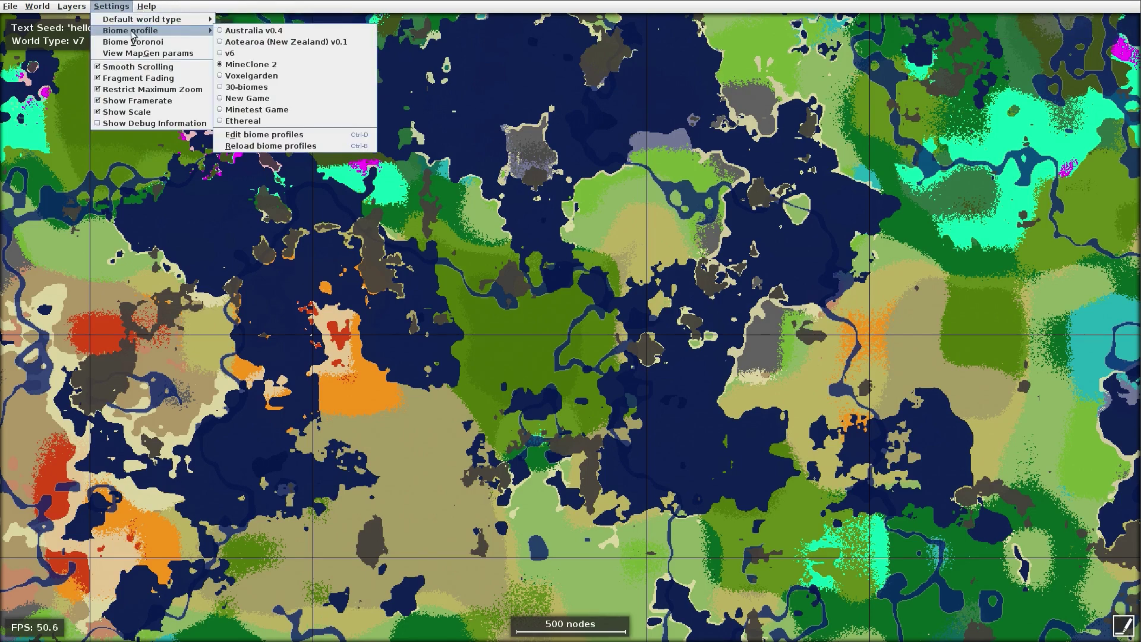
click(243, 122)
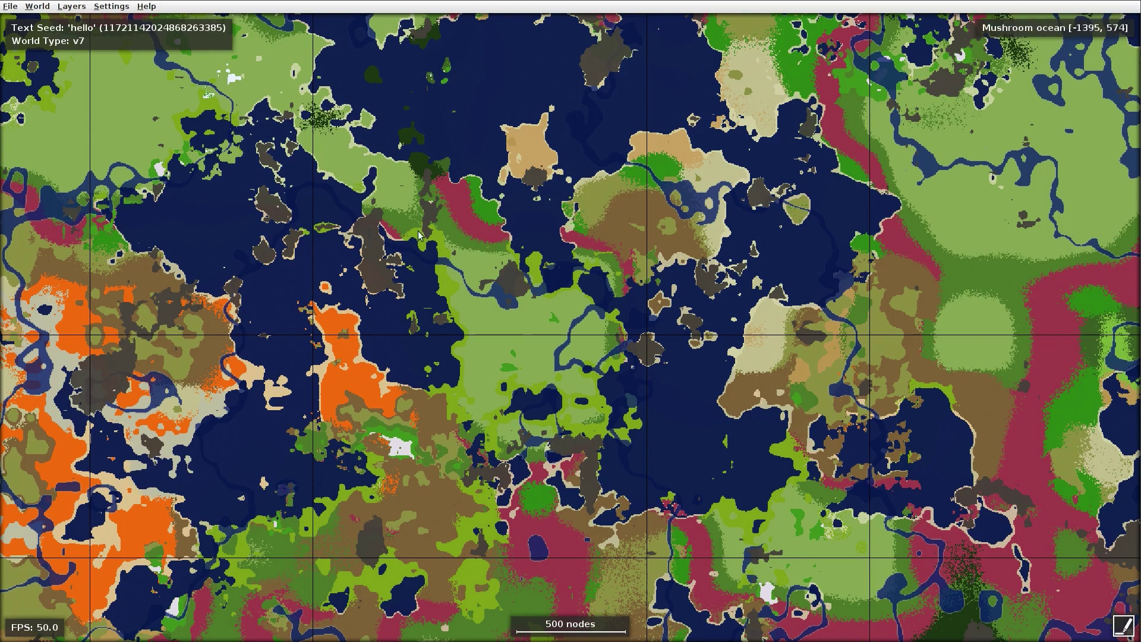
Change the biome profile to Australia v0.4.
click(72, 6)
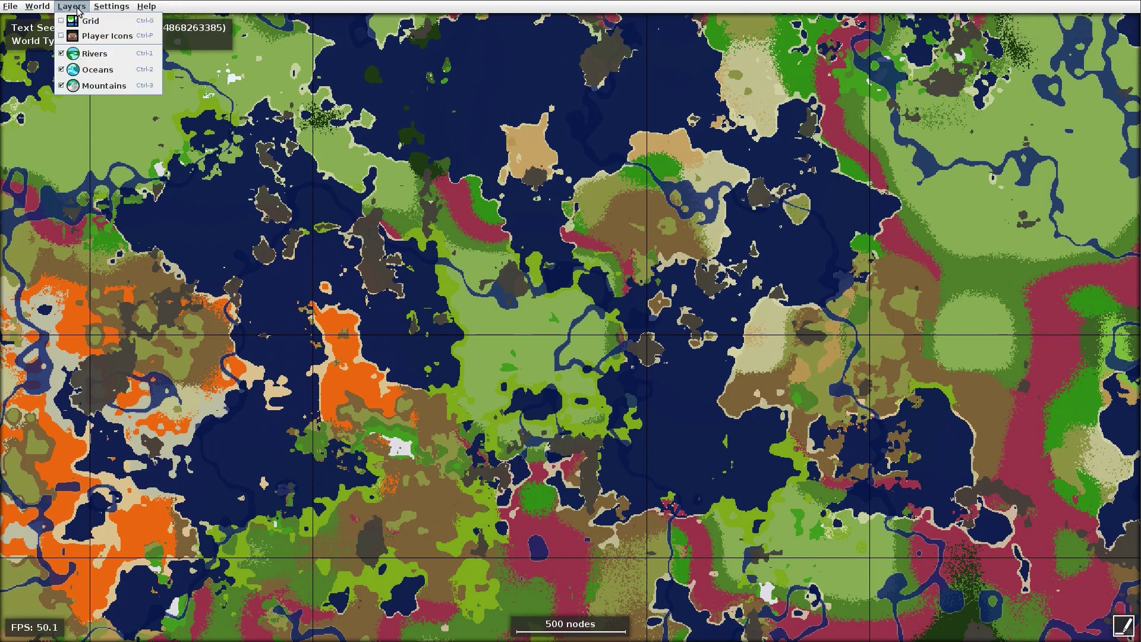
mouse_move(112, 6)
mouse_move(134, 30)
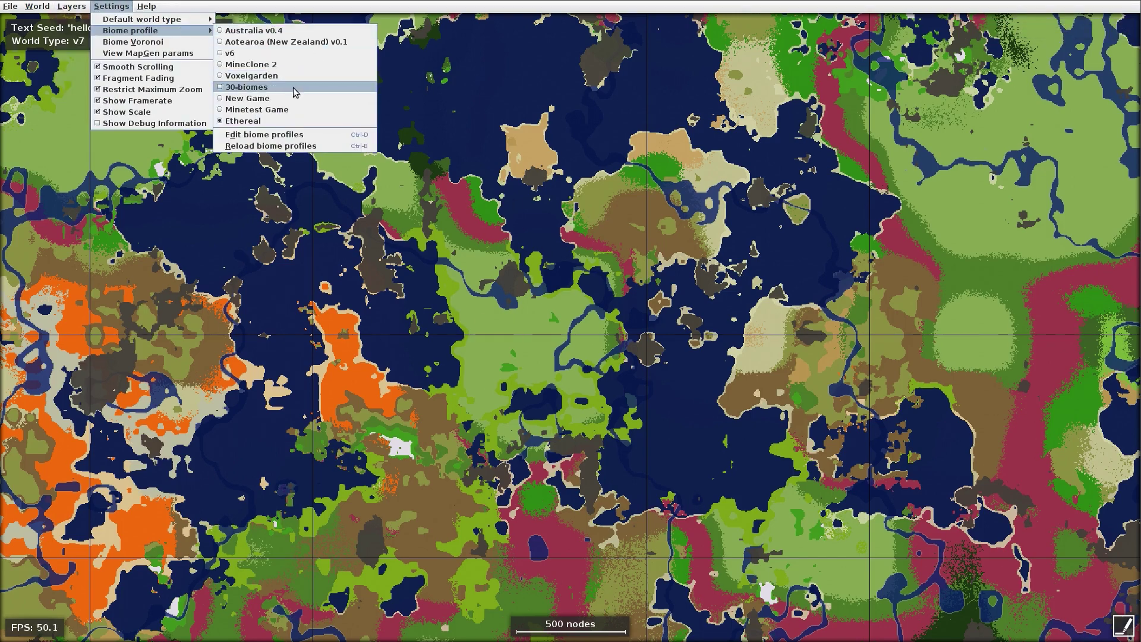
click(269, 32)
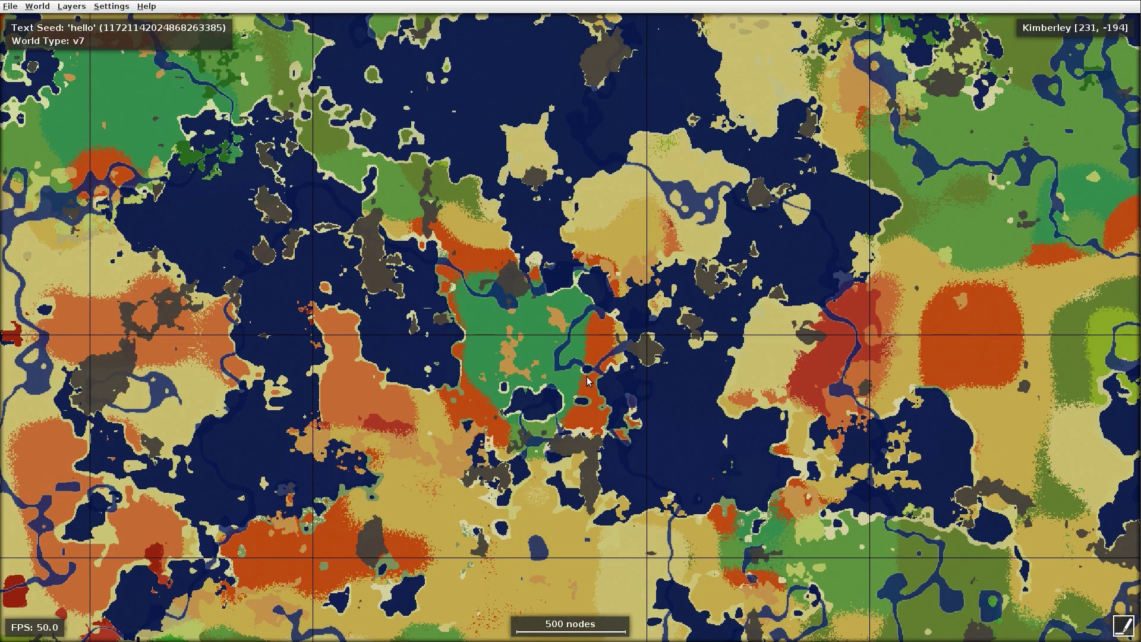
Turn on biome highlighting, select all biomes, and replace that with the special biomes selection.
click(1120, 627)
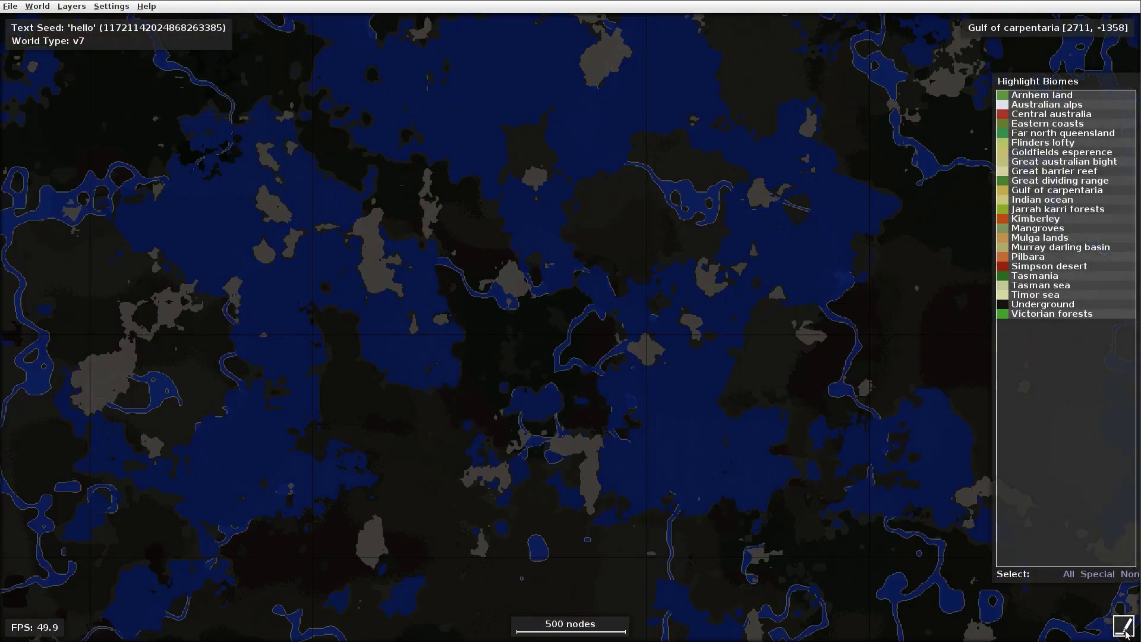
click(1072, 574)
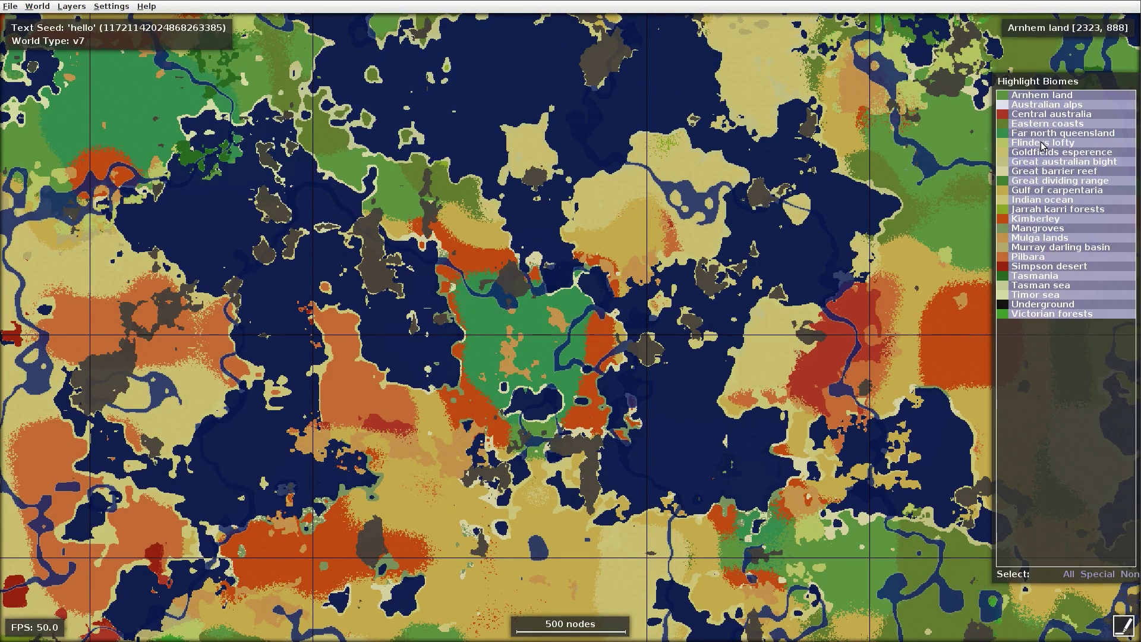
click(1097, 573)
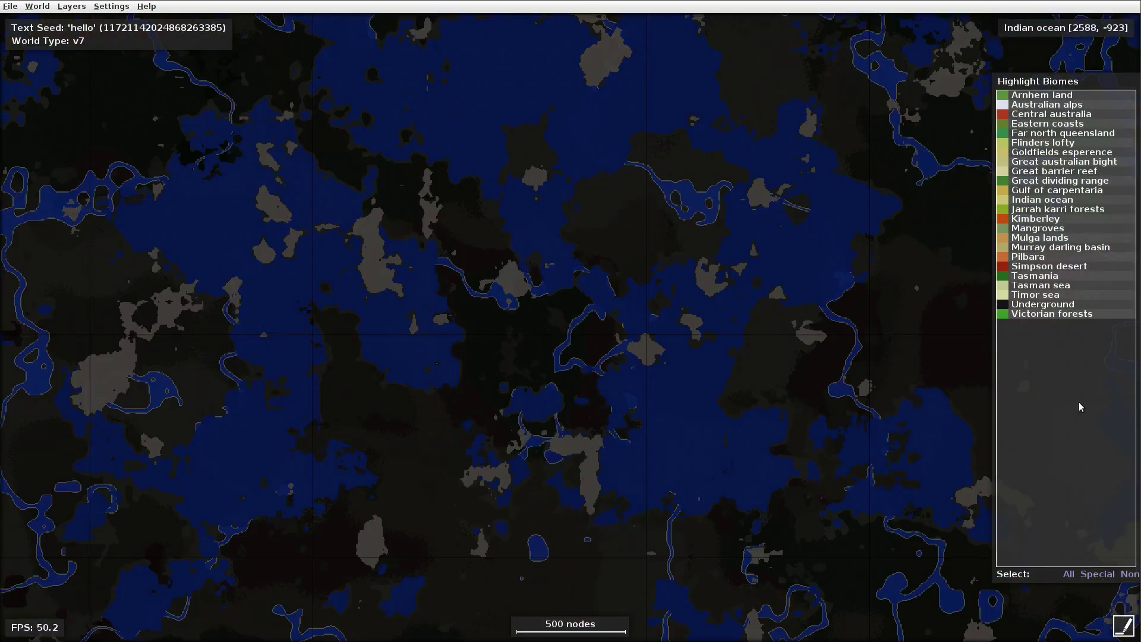
Highlight the Underground biome, switch the highlight to Victorian forests, and survey where they occur across a wider area of the map.
click(1048, 307)
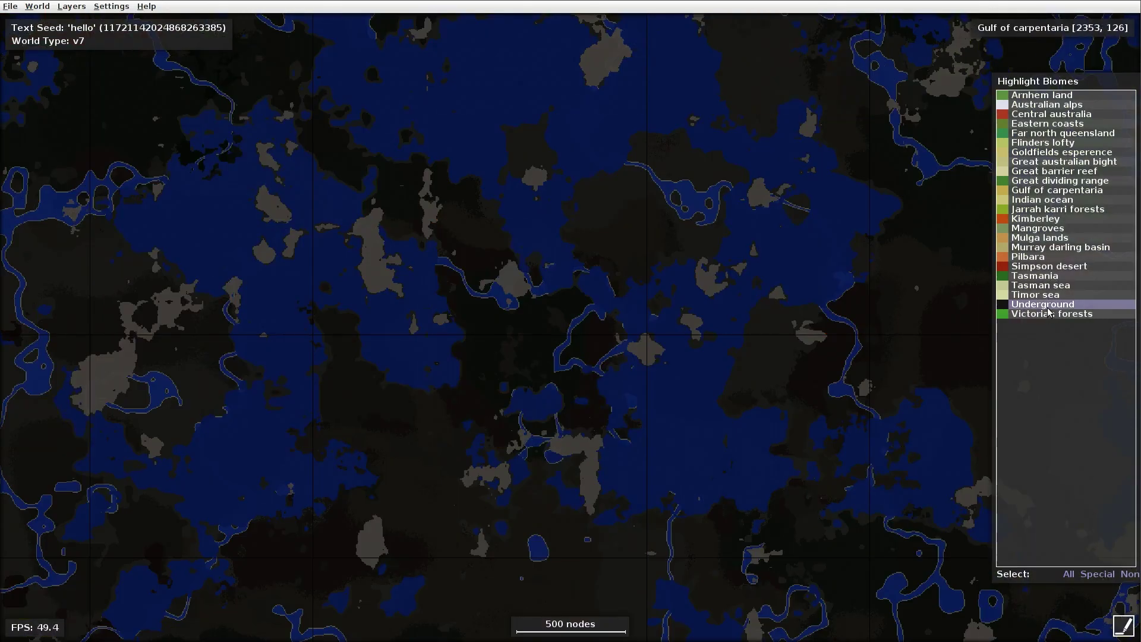
click(1048, 313)
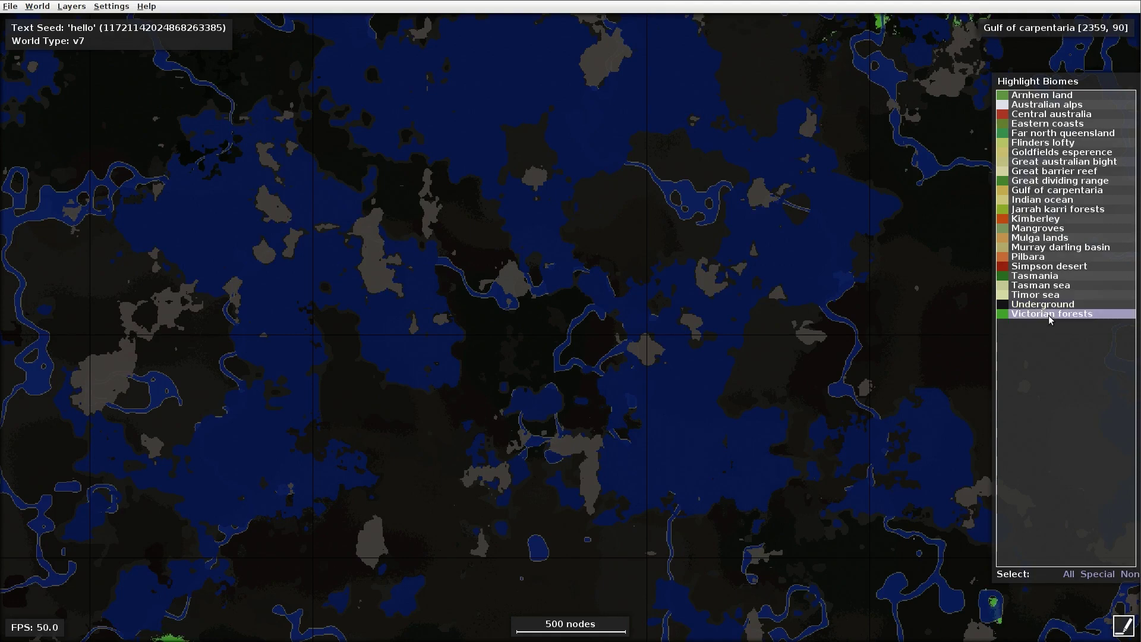
scroll(485, 339, down, 1)
scroll(485, 341, down, 1)
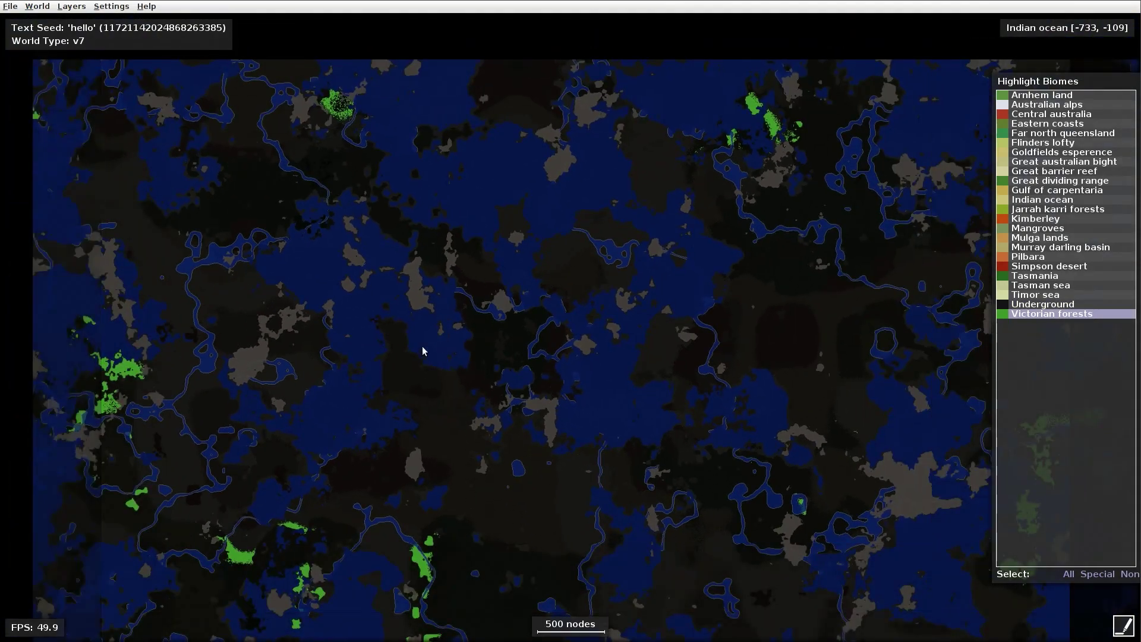
drag(408, 497, 503, 443)
drag(612, 172, 434, 374)
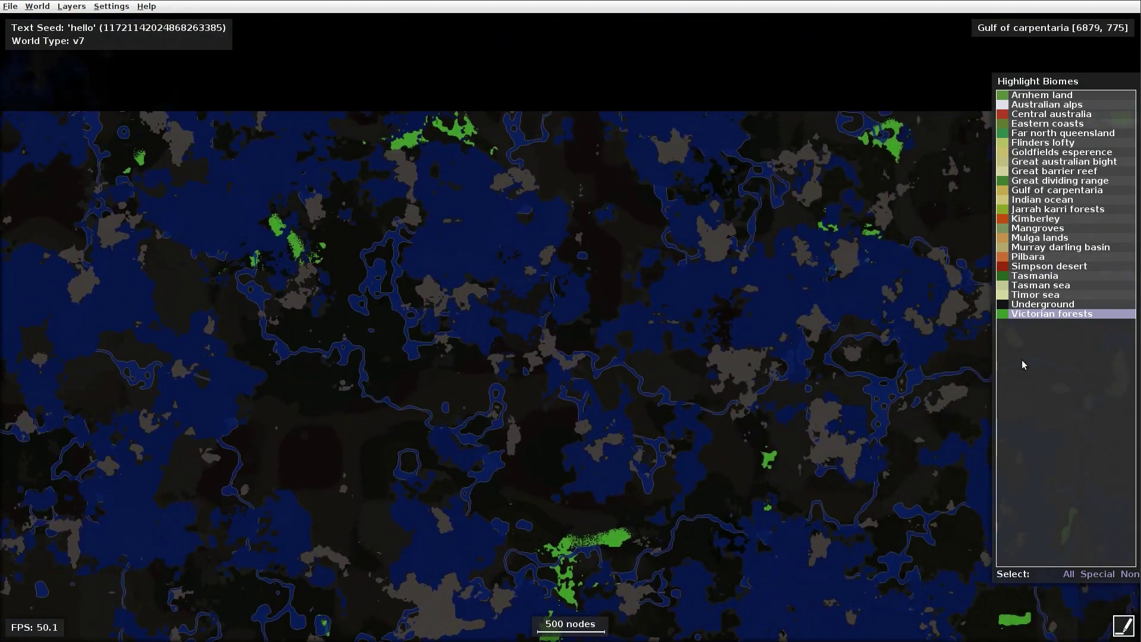
Highlight Far north queensland, survey its areas across the map, and clear its highlight.
click(1032, 133)
drag(452, 385, 697, 393)
drag(333, 179, 605, 176)
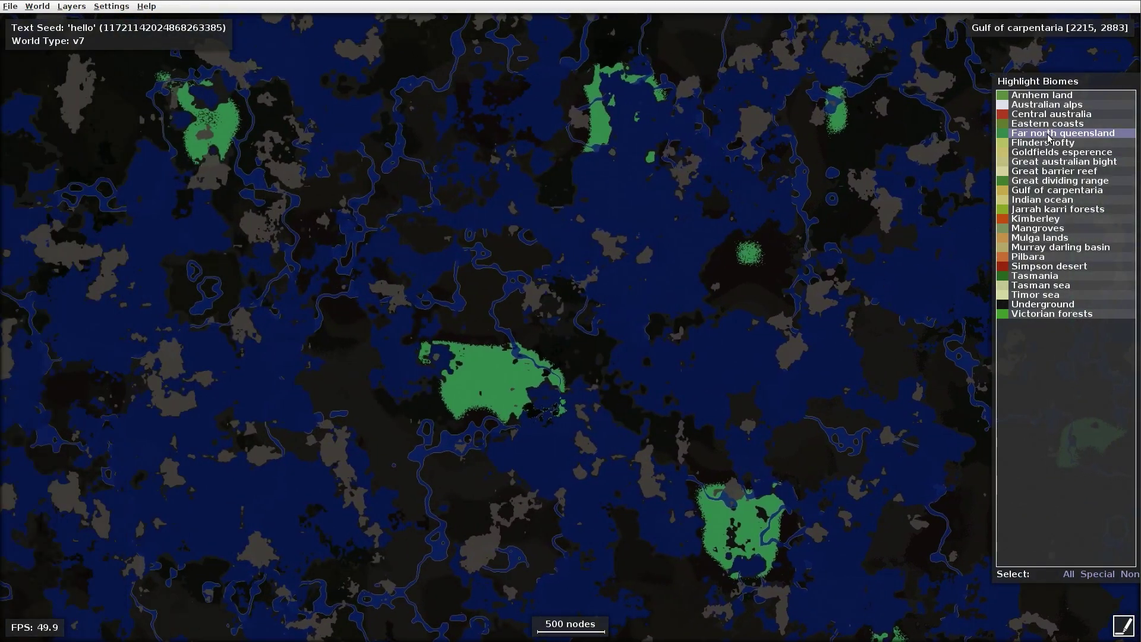
click(1035, 134)
Open the folder of biome profile files for editing.
click(114, 7)
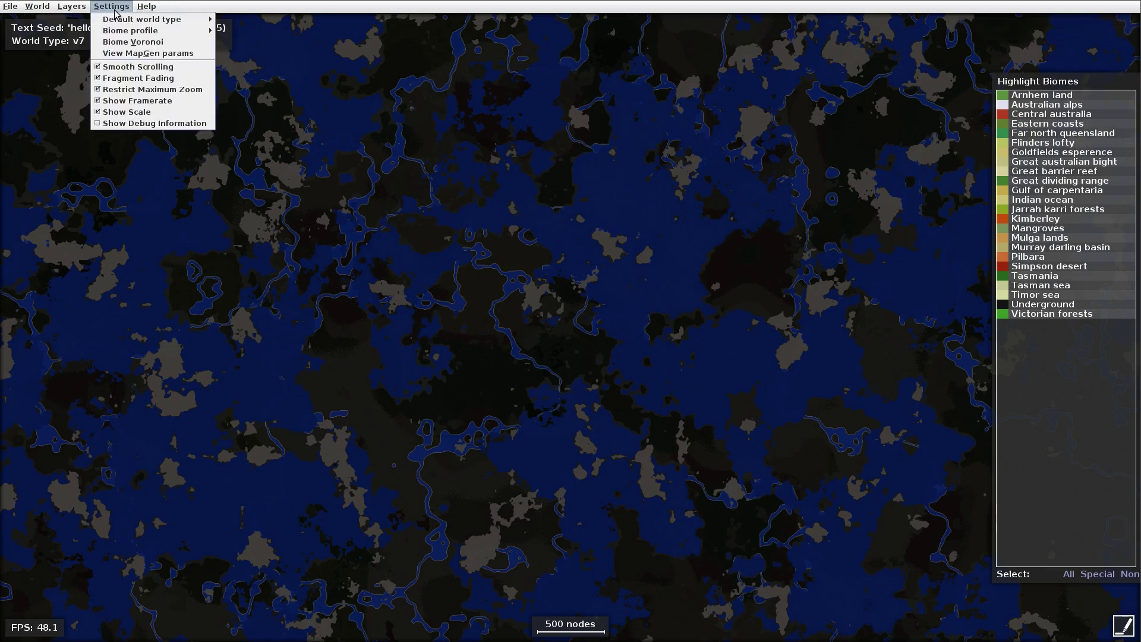
mouse_move(131, 31)
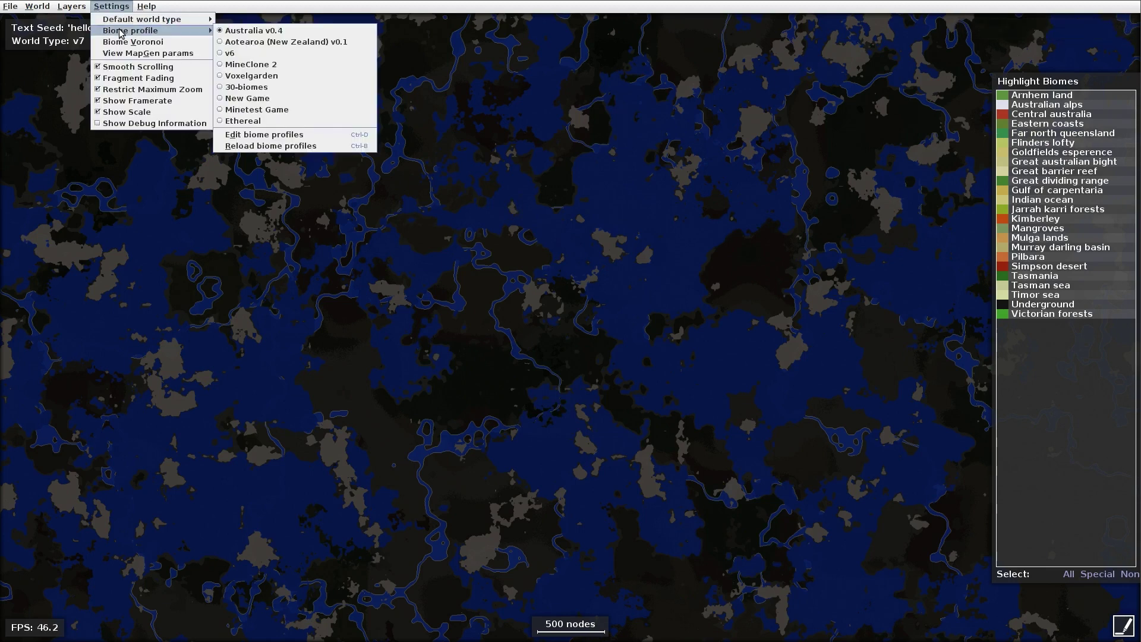
click(281, 136)
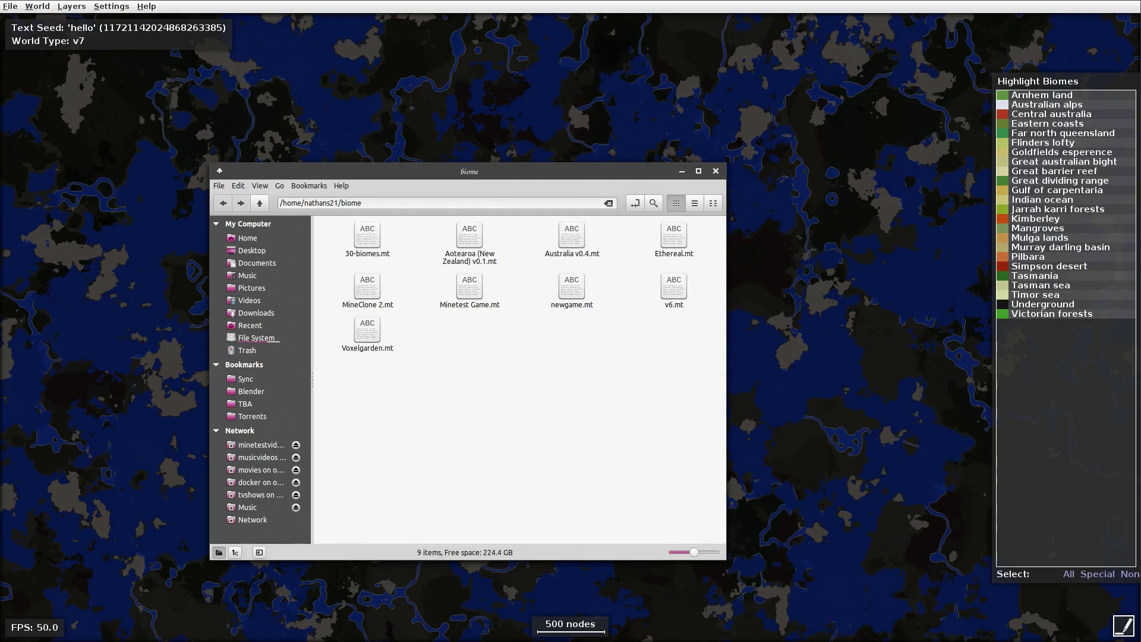
Switch to the text editor and copy the "test" biome entry from newgame.mt.
key(alt+Tab)
drag(320, 66, 265, 53)
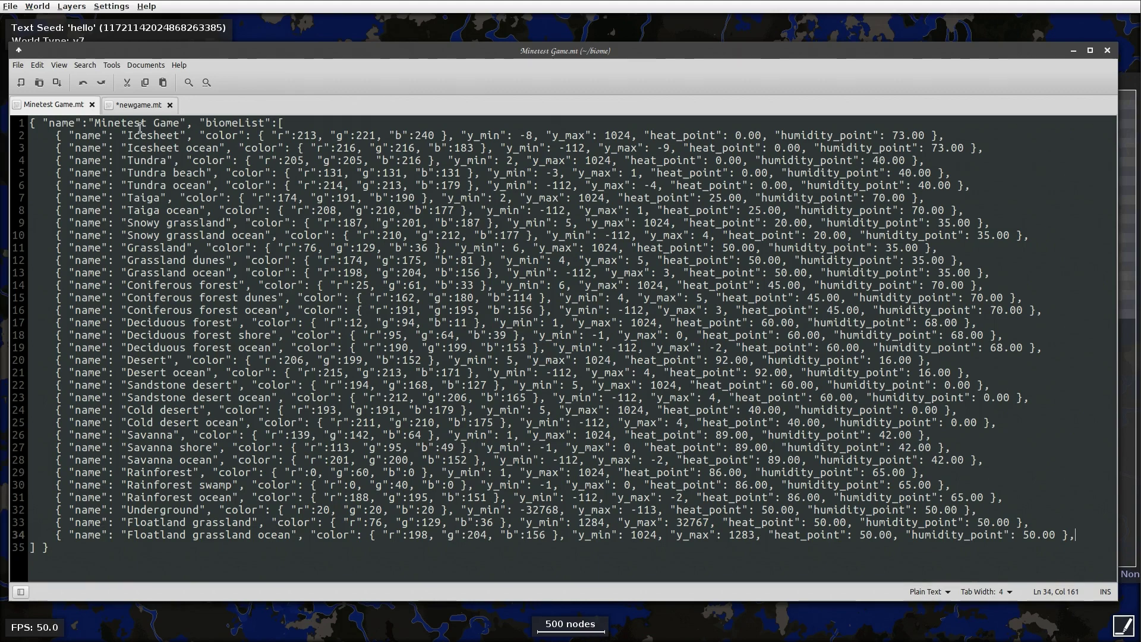
click(136, 106)
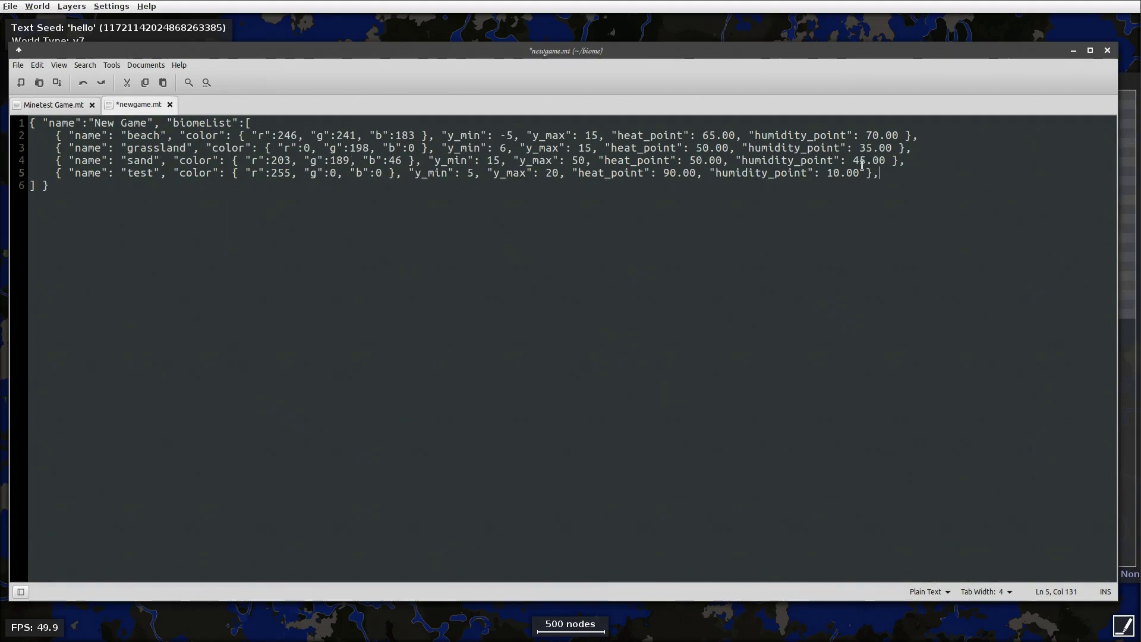
drag(879, 173, 57, 173)
key(ctrl+c)
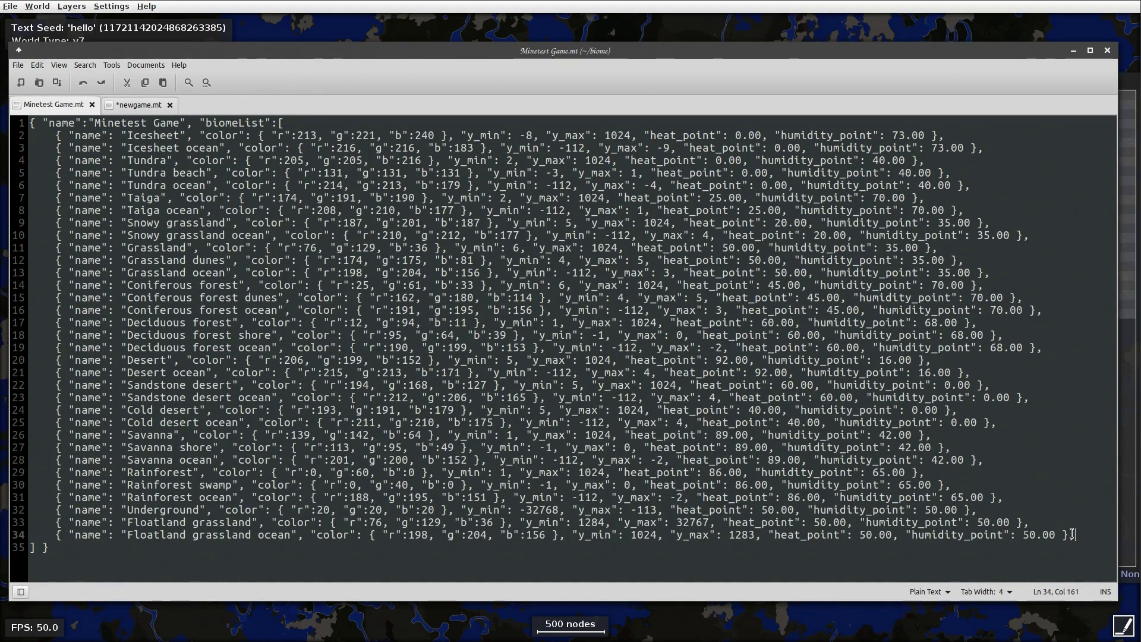
Add the copied "test" biome as an indented last entry of the biome list in Minetest Game.mt and save the file.
text(,)
key(Return)
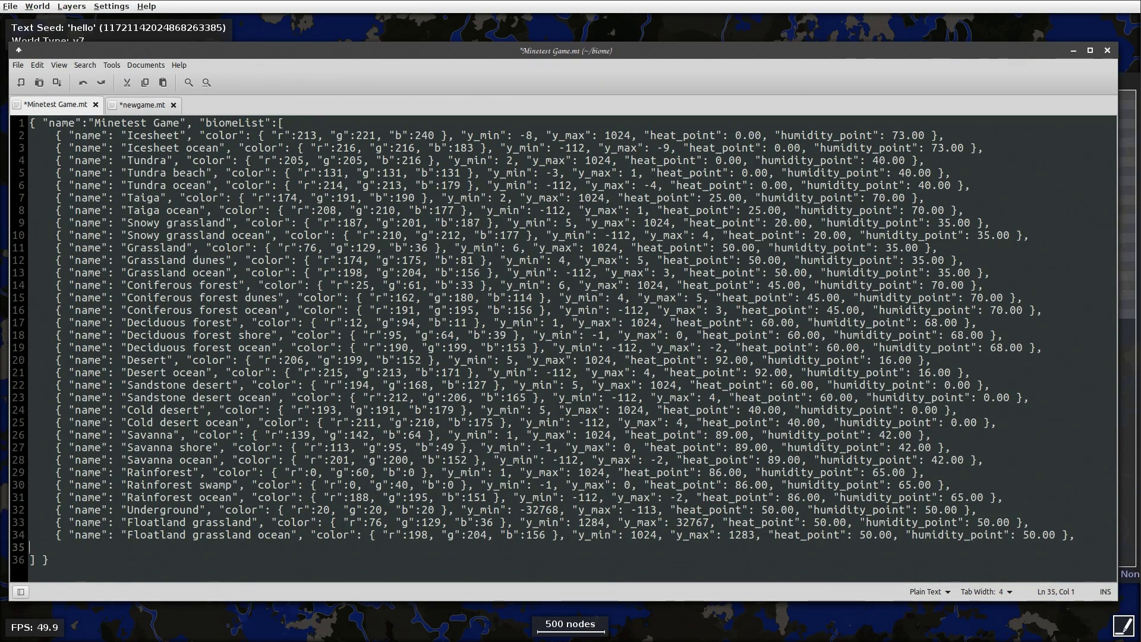
key(ctrl+v)
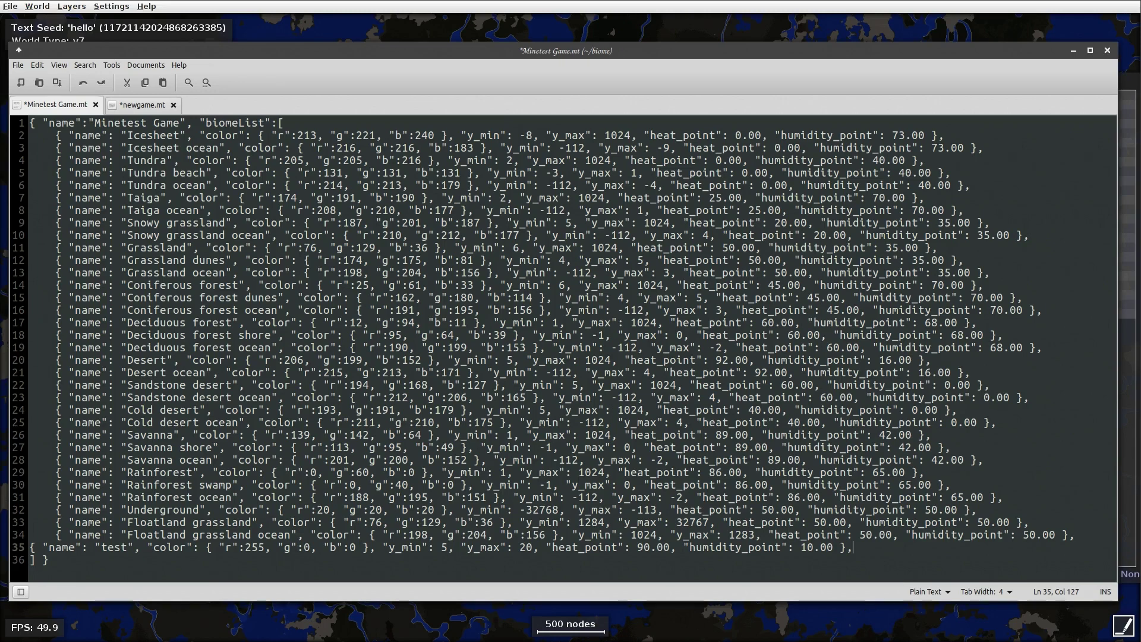
click(29, 548)
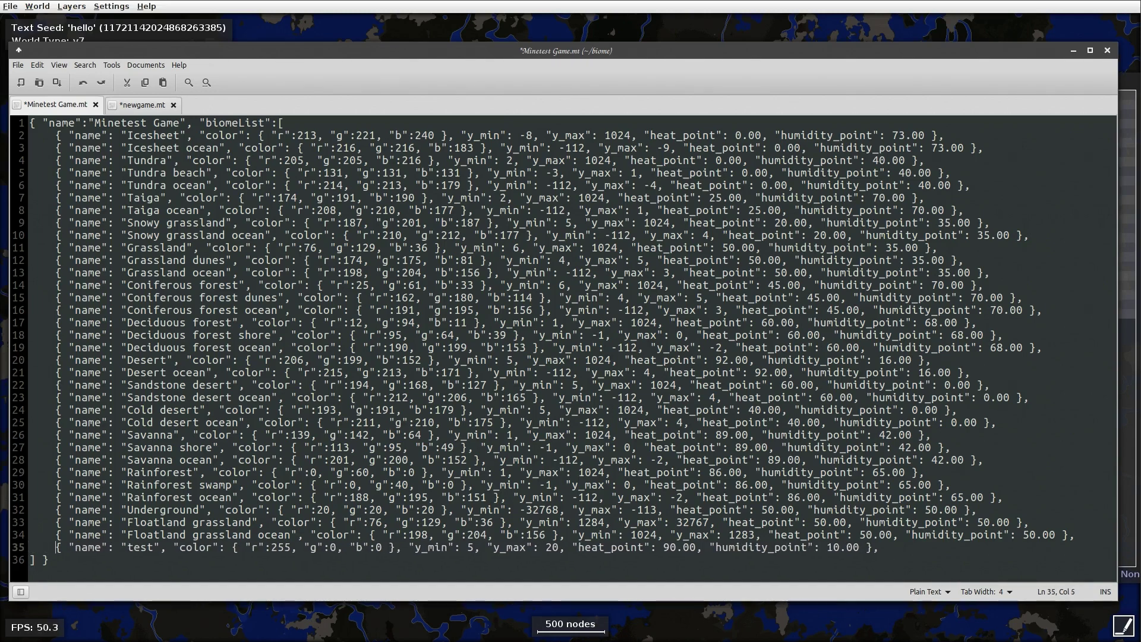
key(ctrl+s)
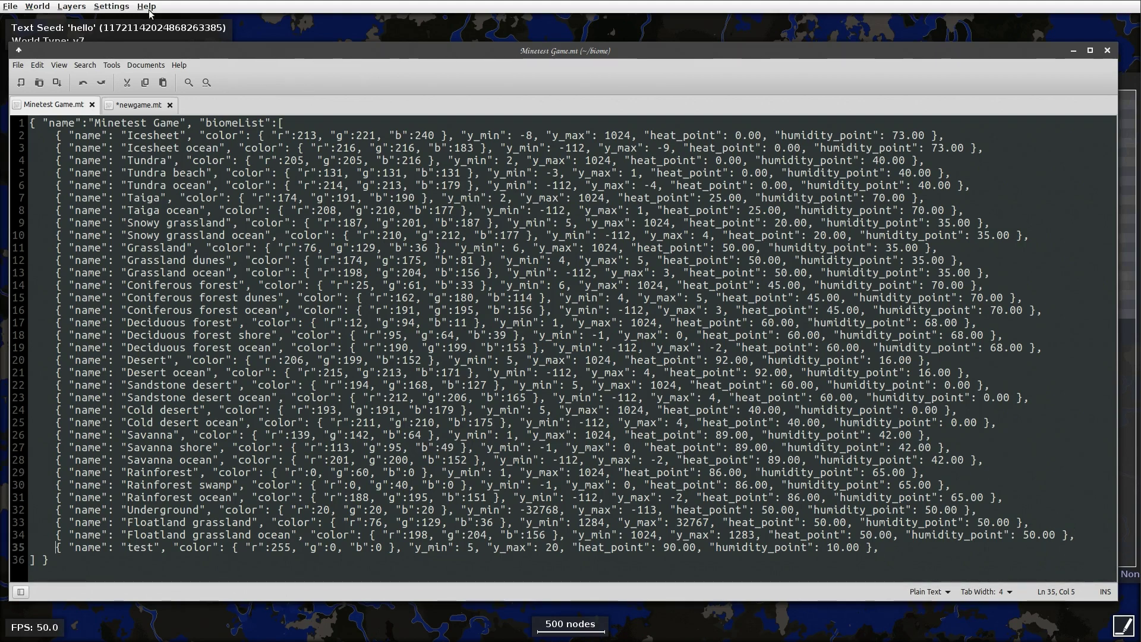
Return to the world mapper and reload the biome profiles.
click(111, 7)
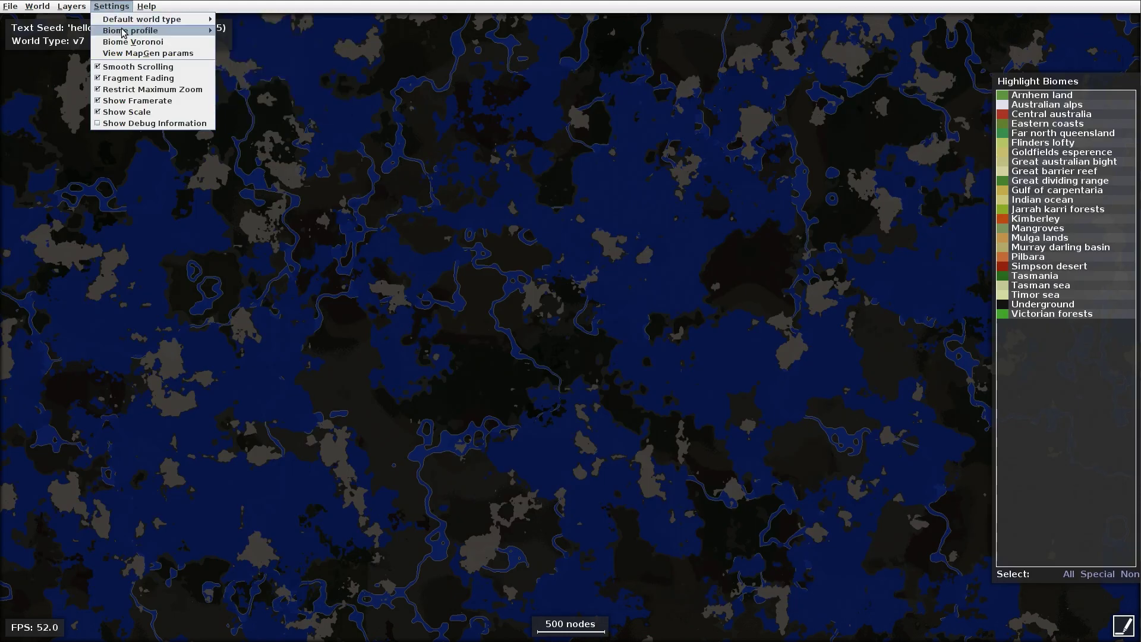
mouse_move(131, 31)
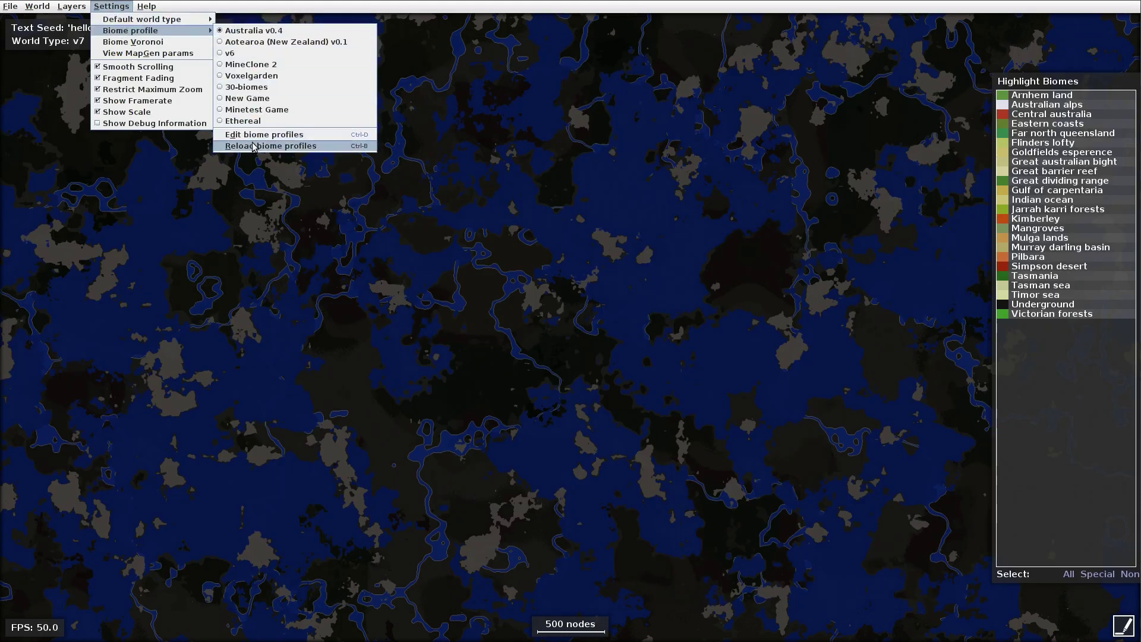
click(350, 145)
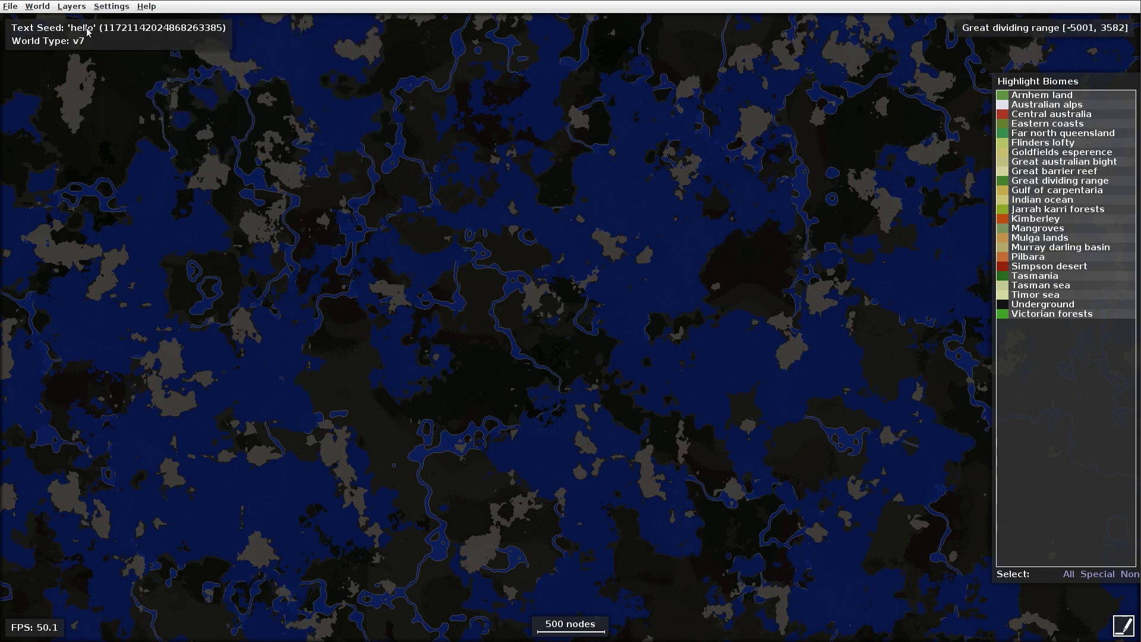
Switch the biome profile to Minetest Game and highlight the "test" biome on the map.
click(114, 7)
mouse_move(127, 33)
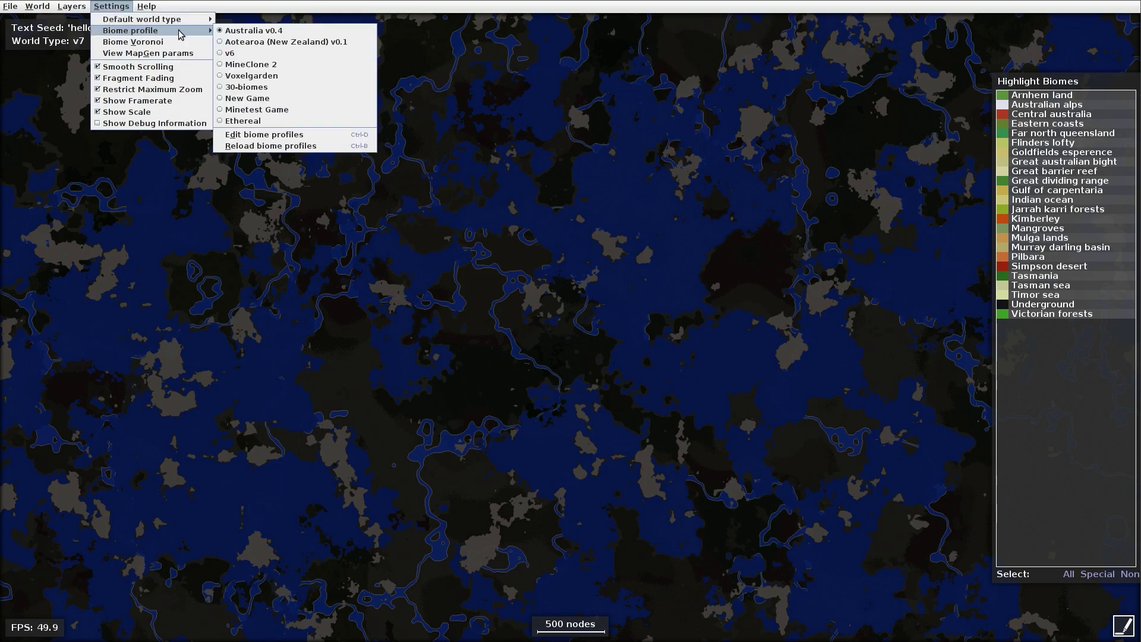
click(275, 114)
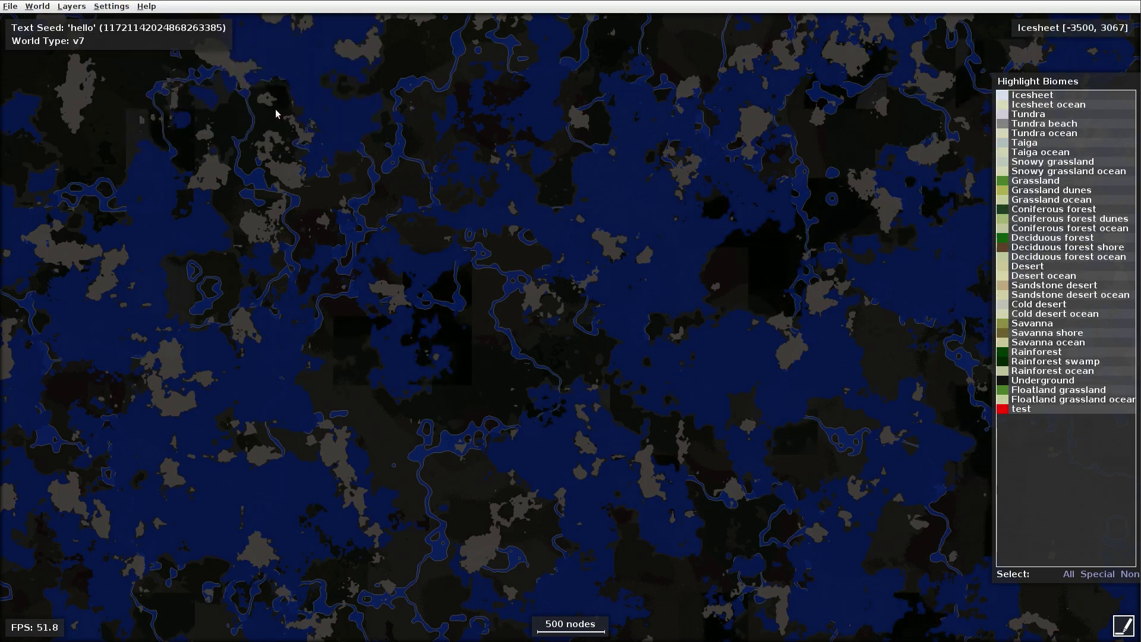
click(1037, 410)
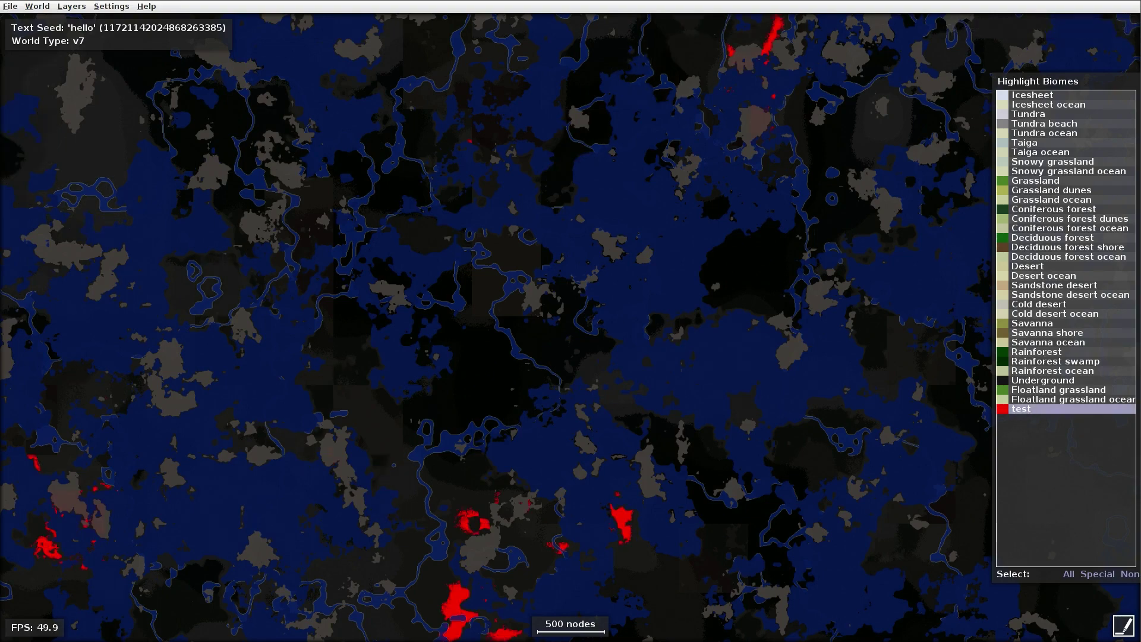
Check the "test" entry in the text editor, then return to the world mapper and survey the highlighted "test" areas across the map.
key(alt+Tab)
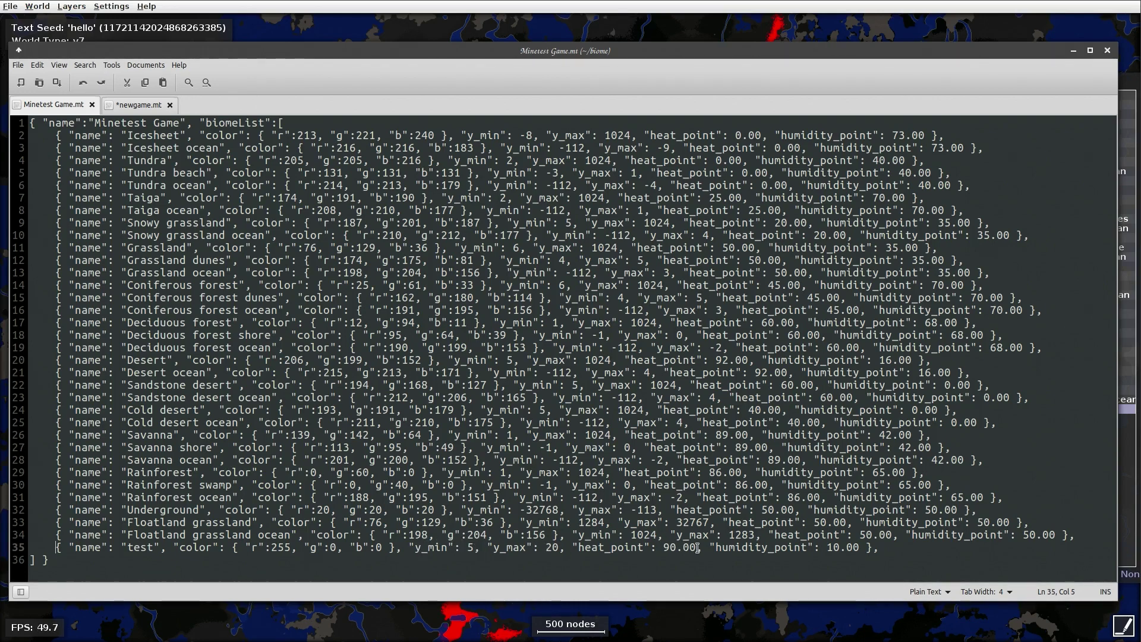
click(522, 12)
scroll(428, 406, down, 3)
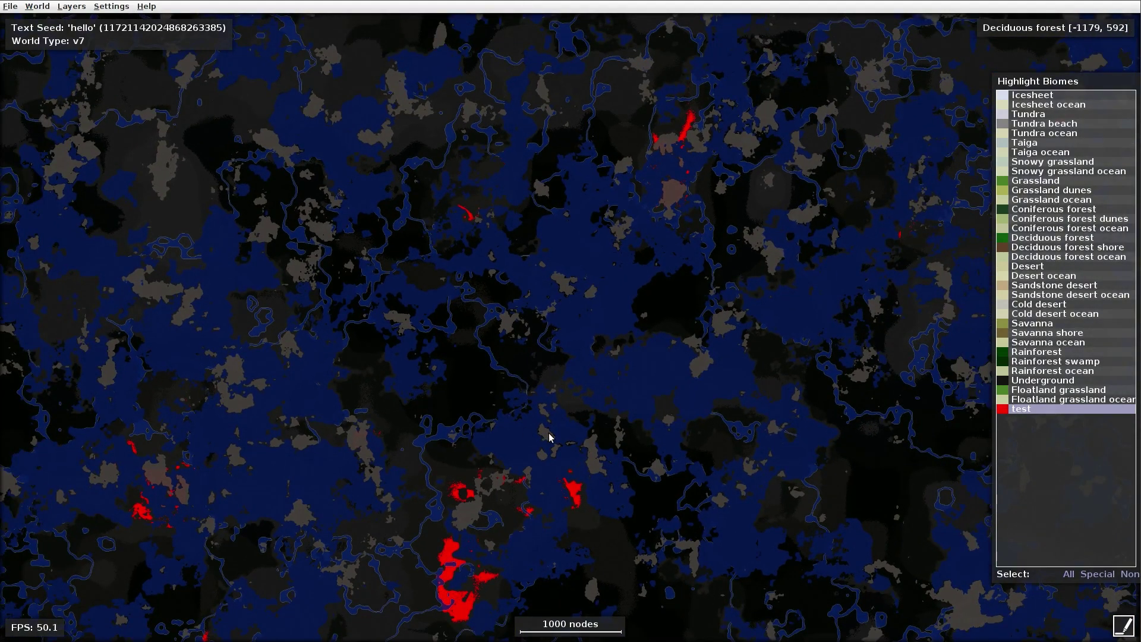
drag(542, 433, 579, 401)
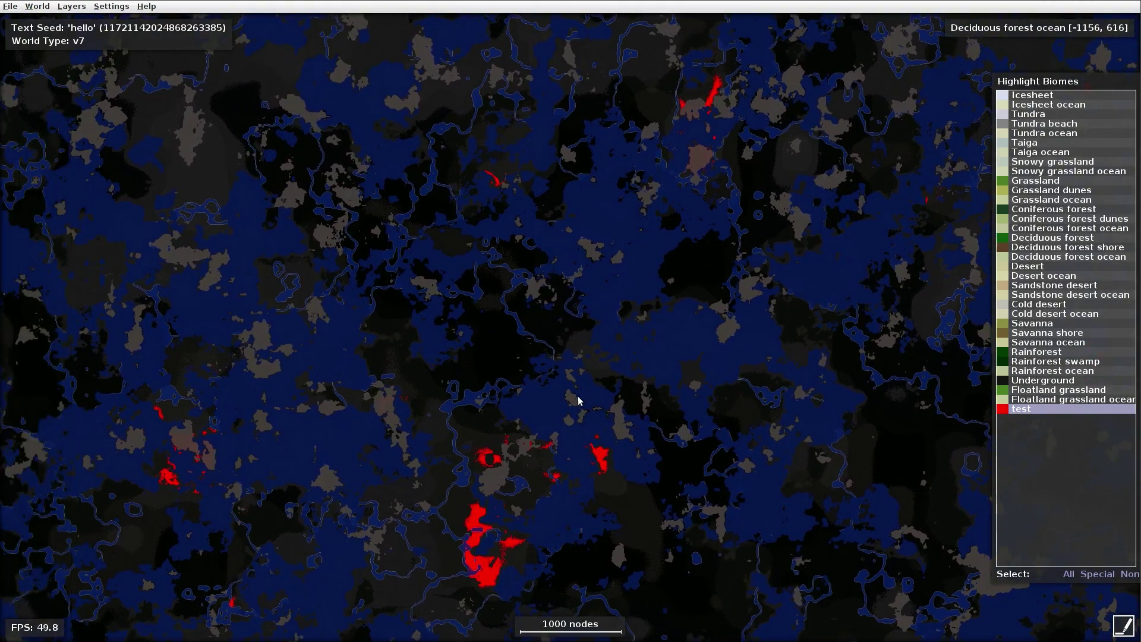
drag(578, 401, 465, 387)
scroll(598, 431, down, 2)
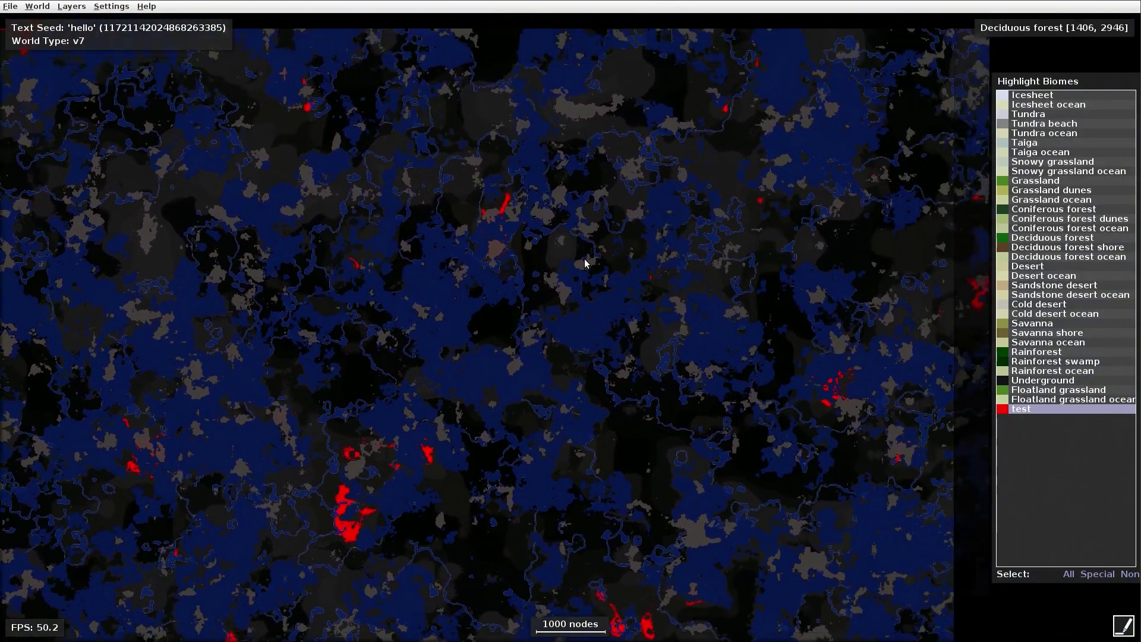
drag(584, 263, 693, 306)
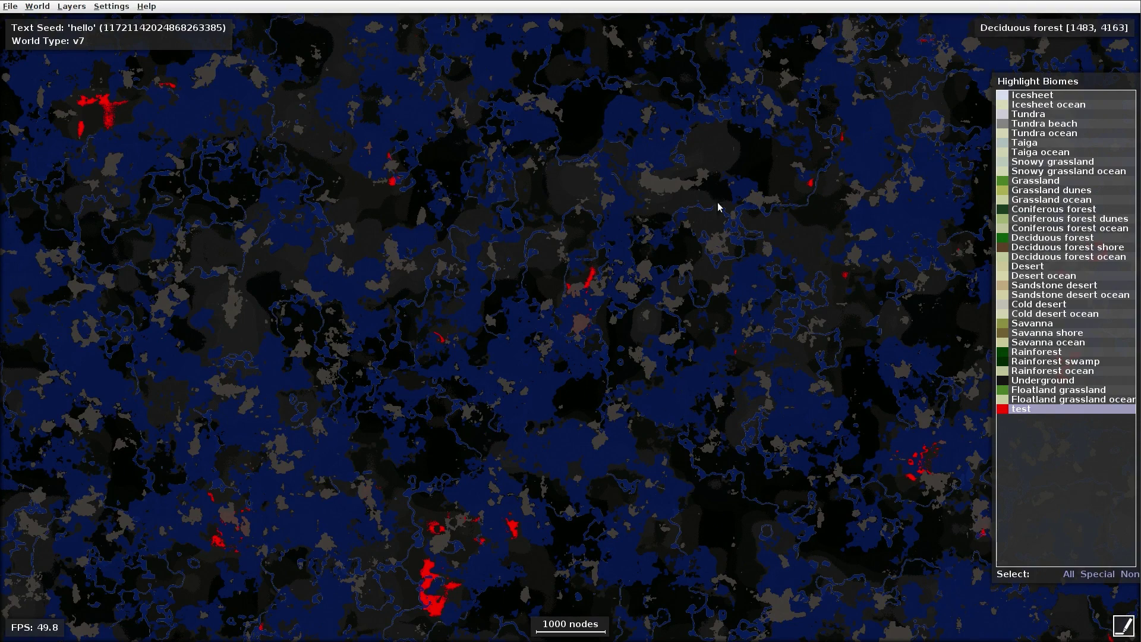
drag(713, 324, 600, 361)
scroll(599, 357, down, 1)
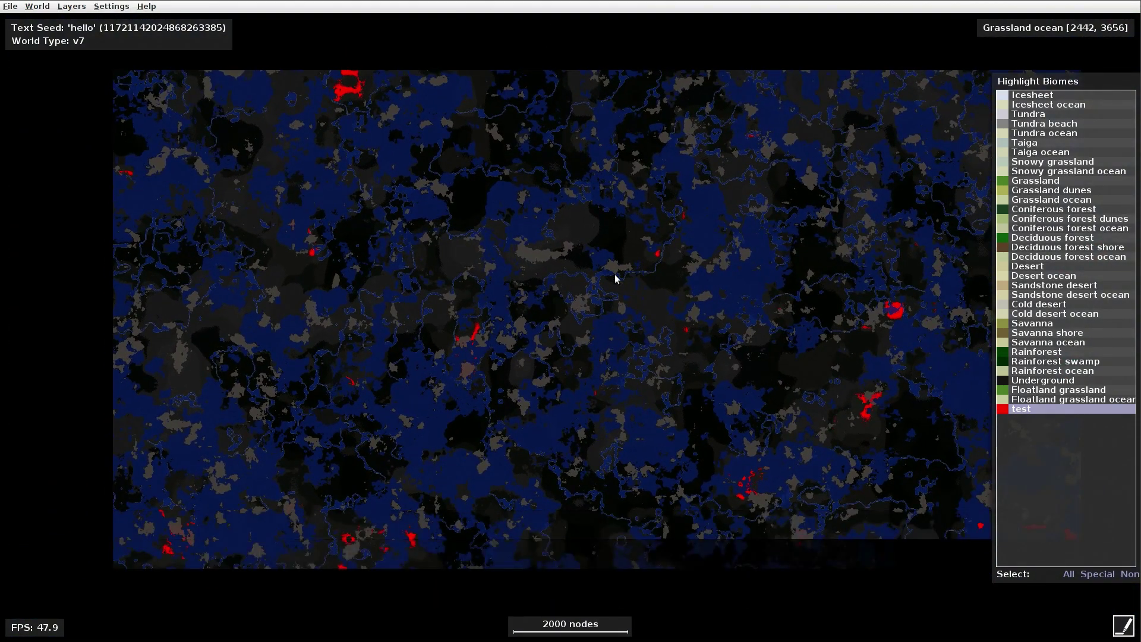
drag(615, 274, 592, 321)
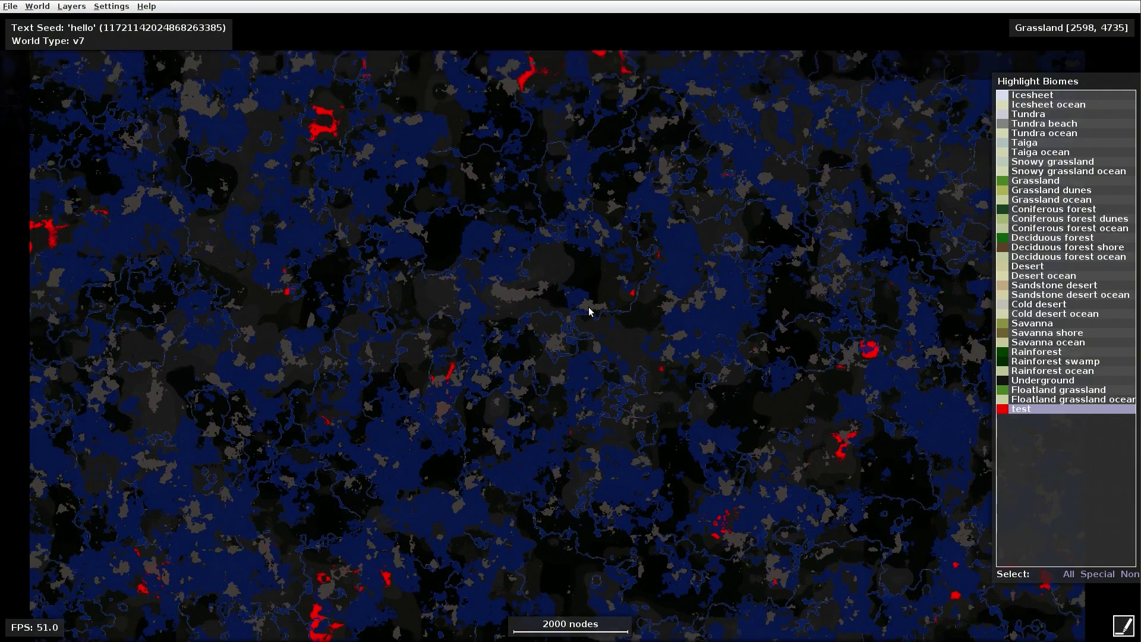
scroll(572, 412, up, 2)
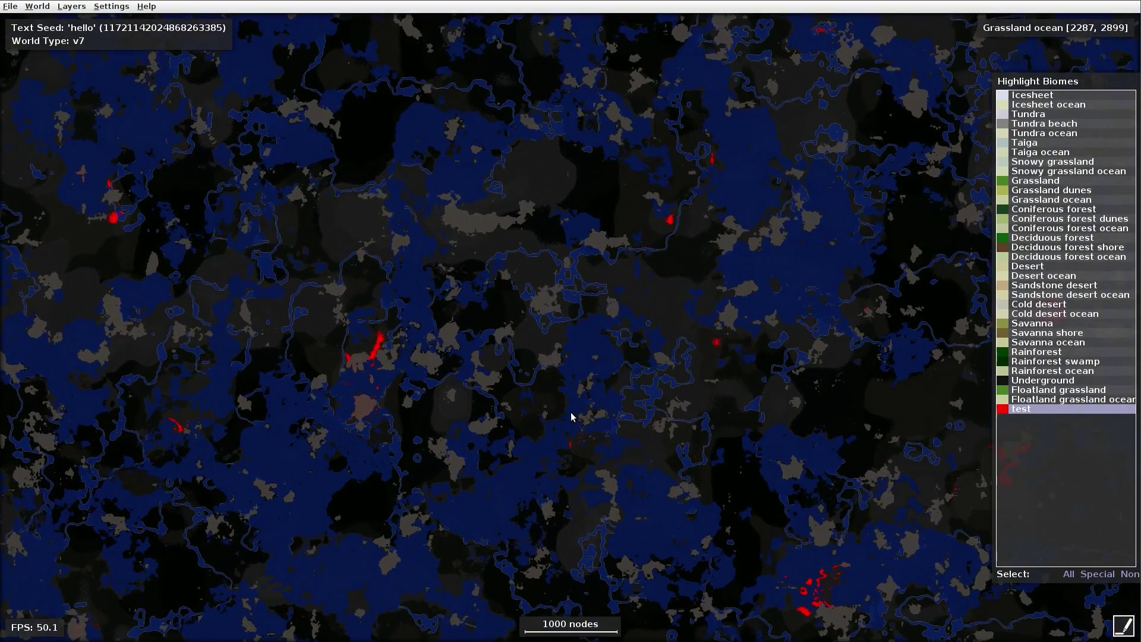
scroll(572, 416, up, 1)
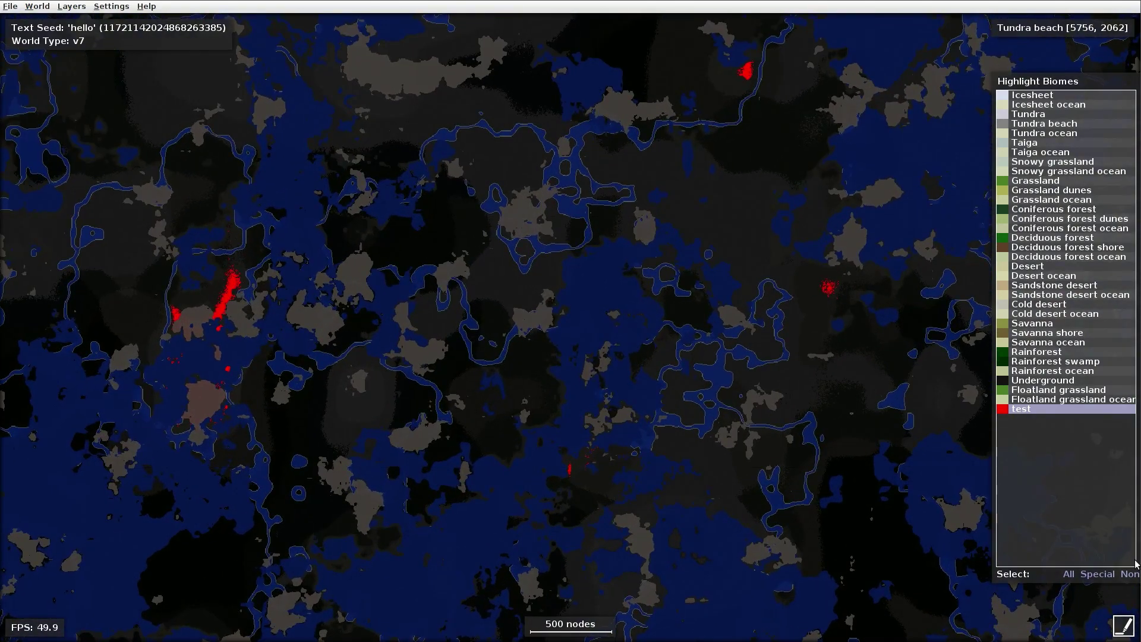
Highlight all biomes of the Minetest Game profile on the map.
click(1088, 573)
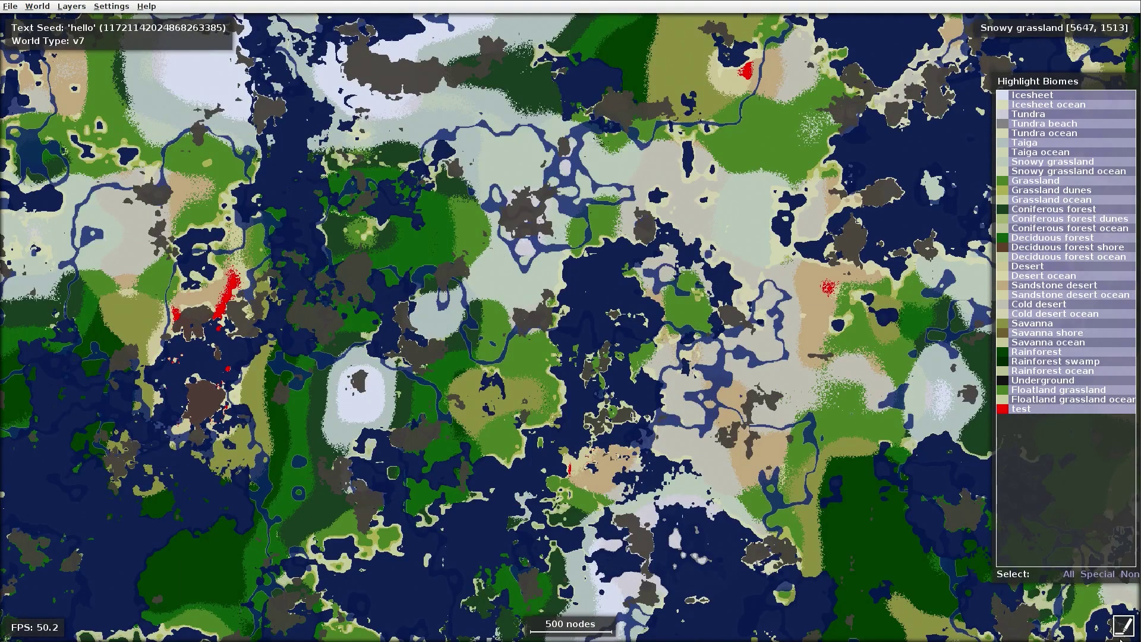
Open the biome Voronoi diagram, lower its altitude to about 8 to examine the "test" region, and close the diagram.
click(74, 8)
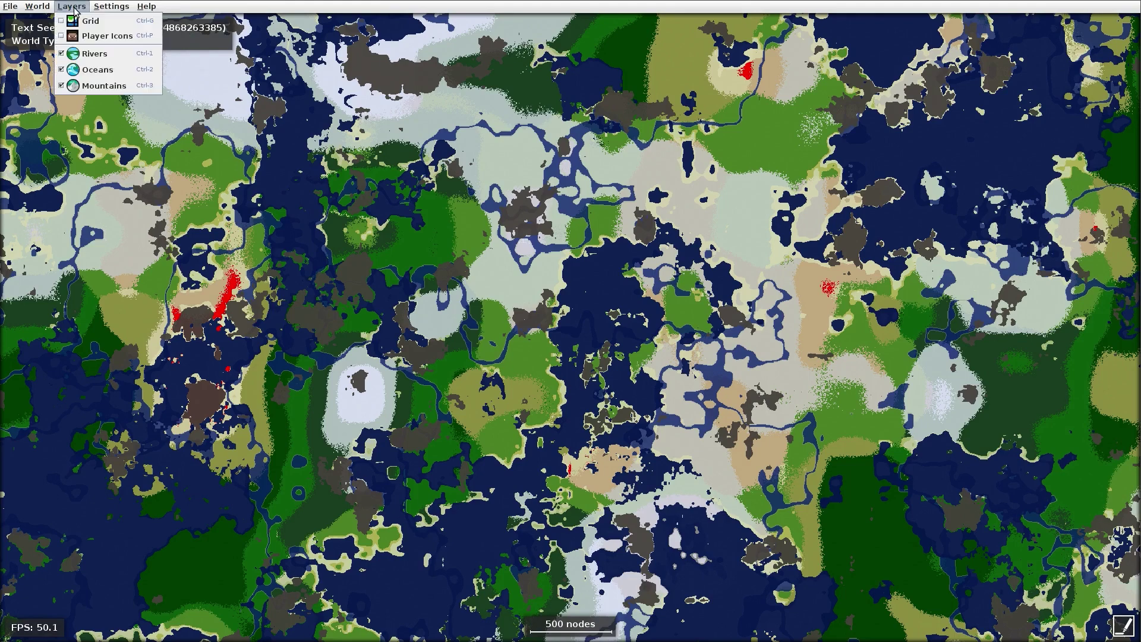
mouse_move(111, 7)
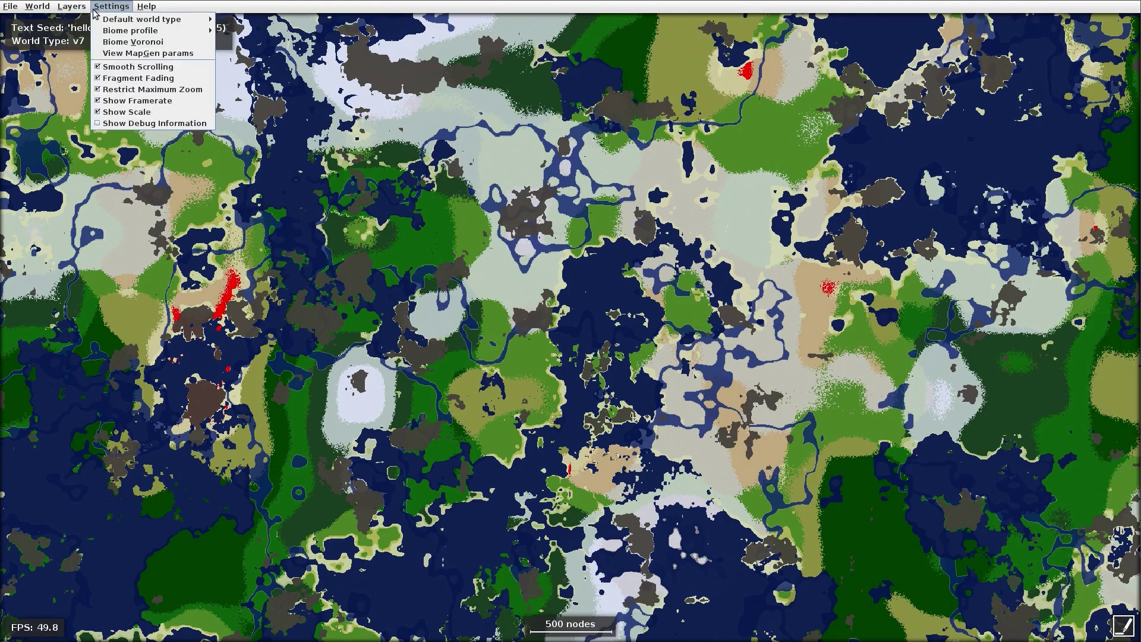
click(130, 41)
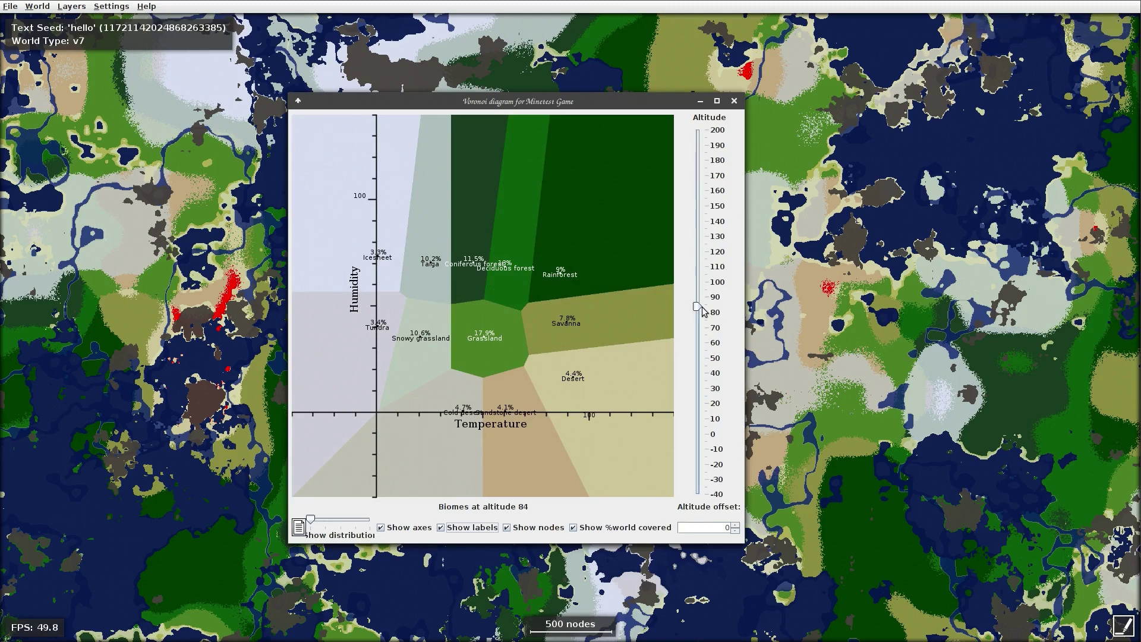
drag(701, 307, 701, 423)
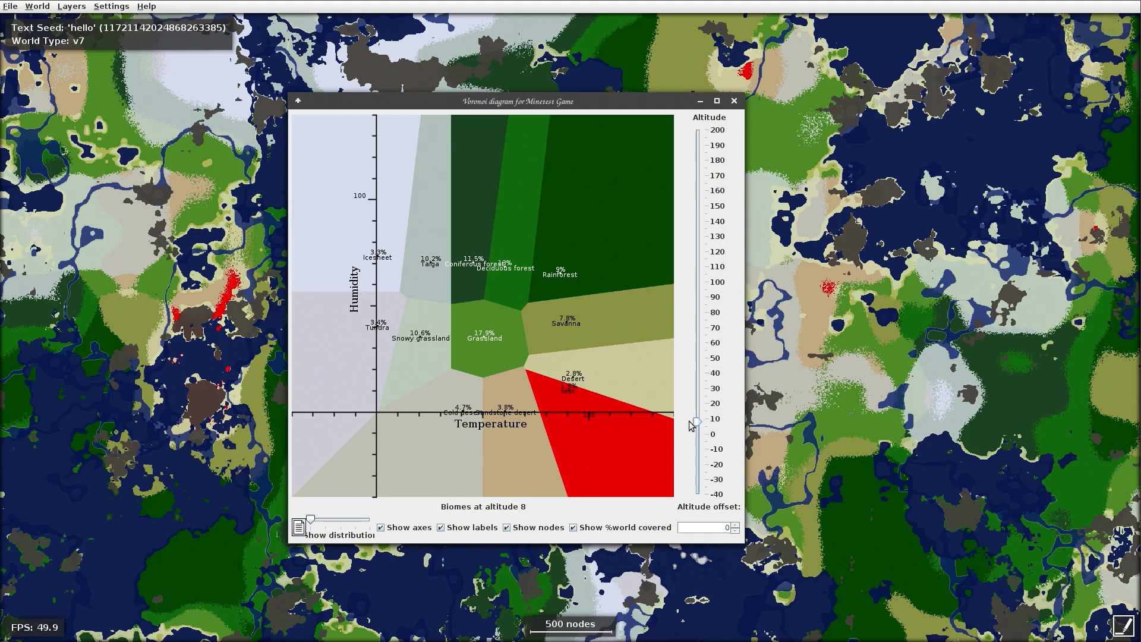
mouse_move(698, 422)
mouse_down()
mouse_move(700, 400)
mouse_move(698, 440)
mouse_move(698, 404)
mouse_move(698, 414)
mouse_up()
click(735, 101)
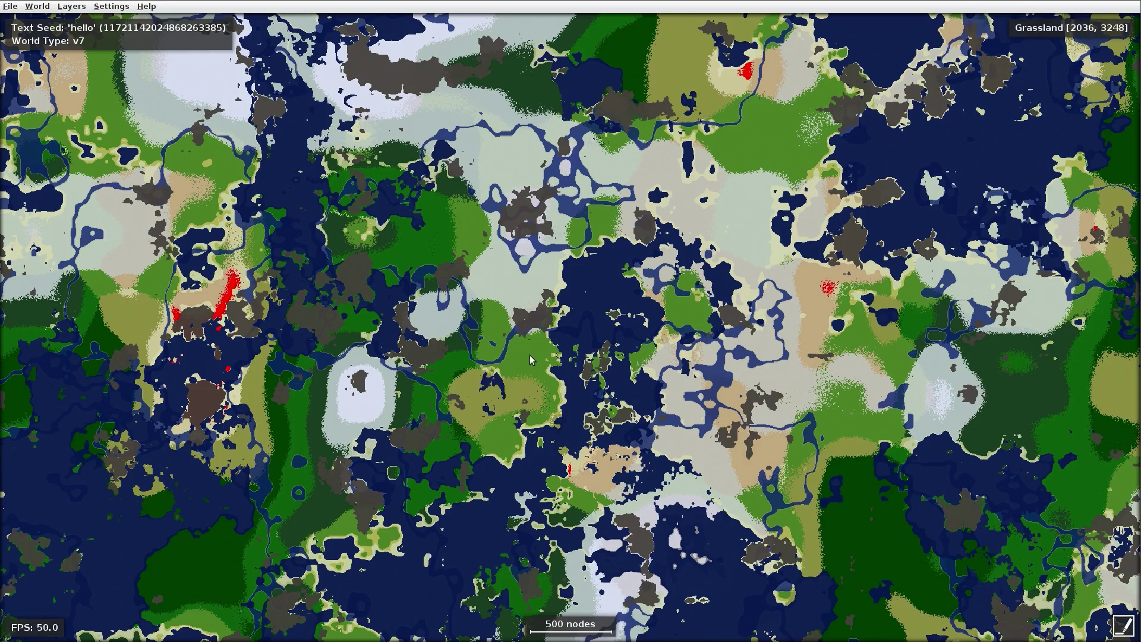
Examine how the "test" biome areas are distributed among the other biomes in the surrounding parts of the world.
key(Down)
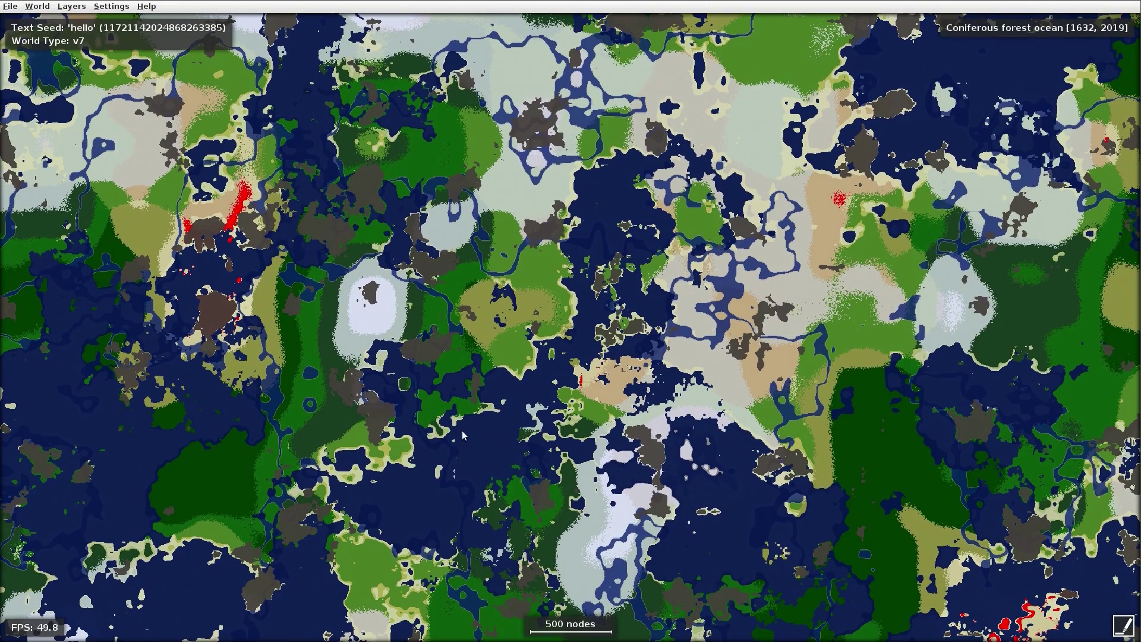
key(Down)
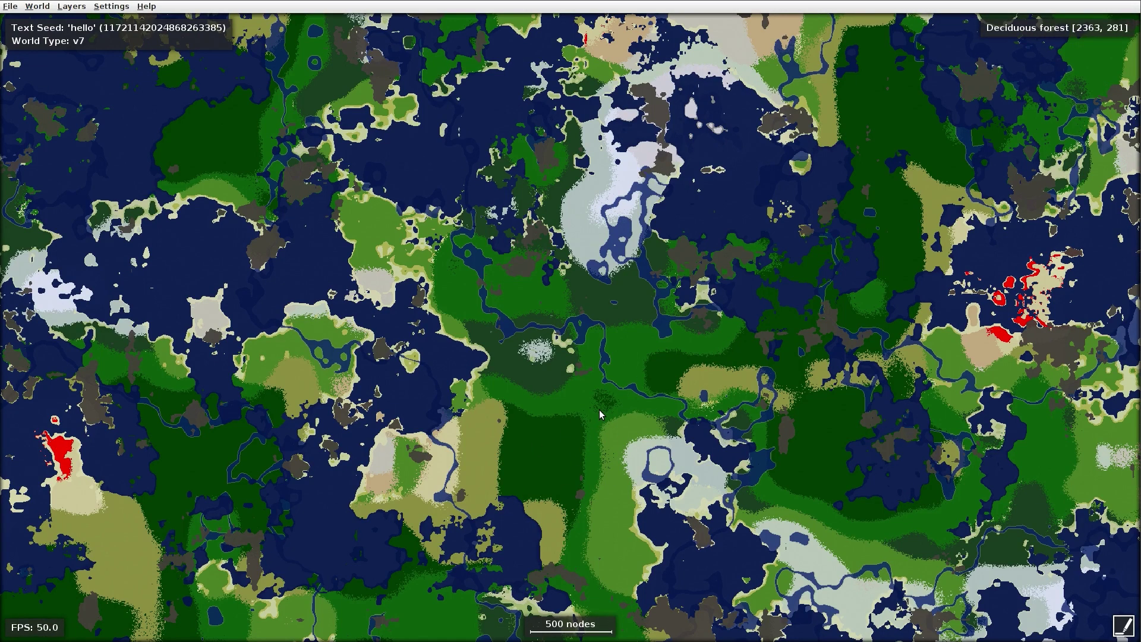
drag(599, 408, 575, 421)
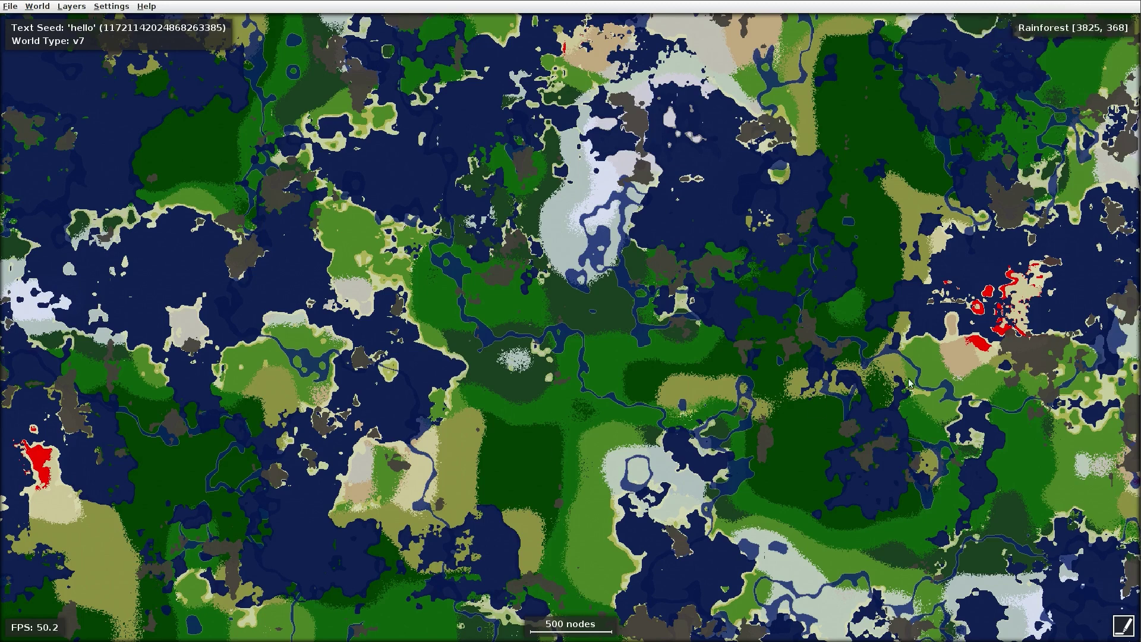
drag(779, 340, 818, 457)
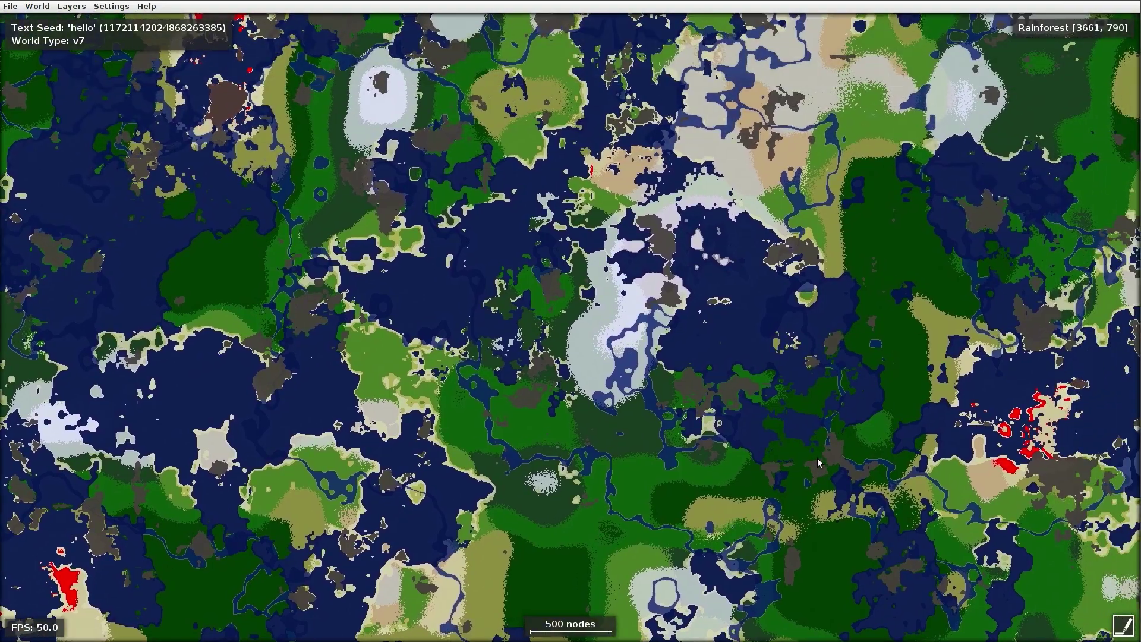
drag(788, 409, 560, 410)
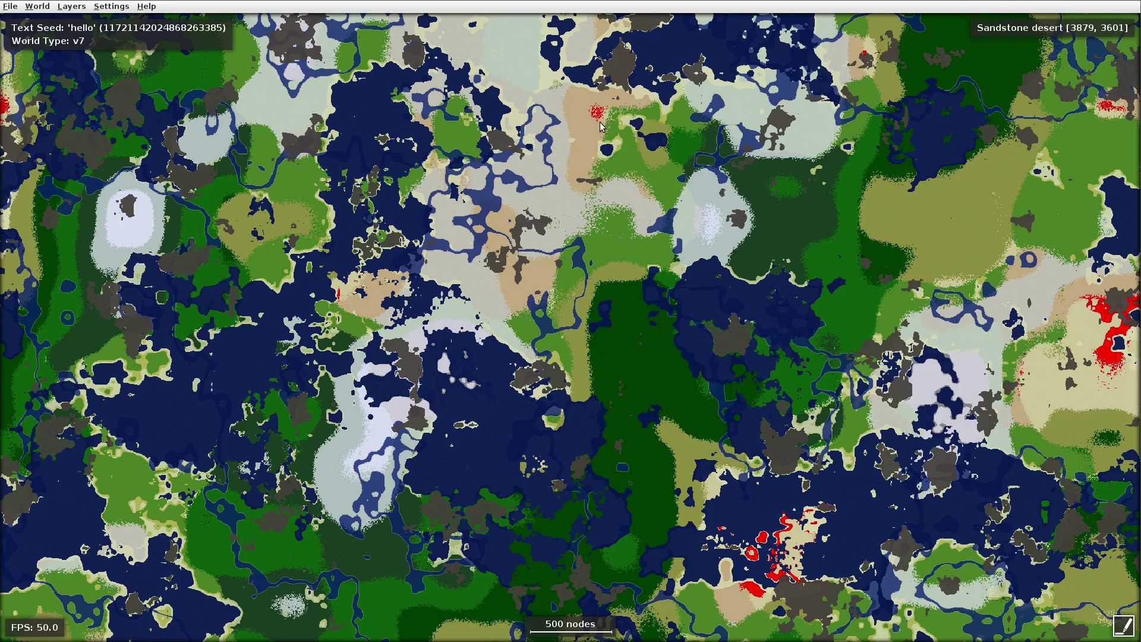
drag(600, 126, 494, 280)
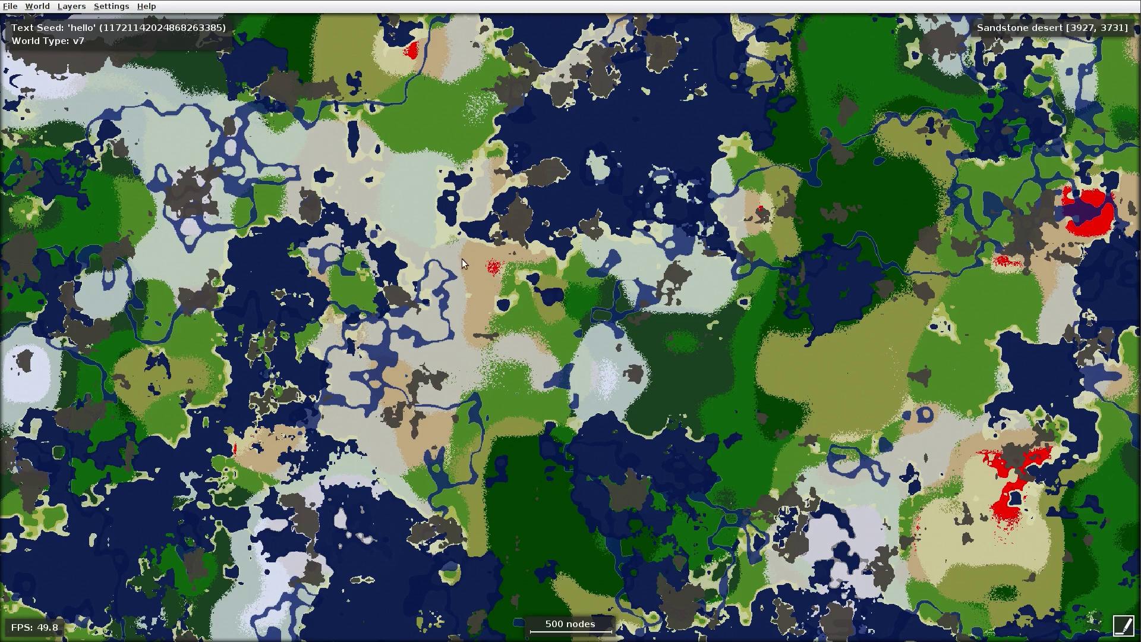
drag(400, 482, 469, 351)
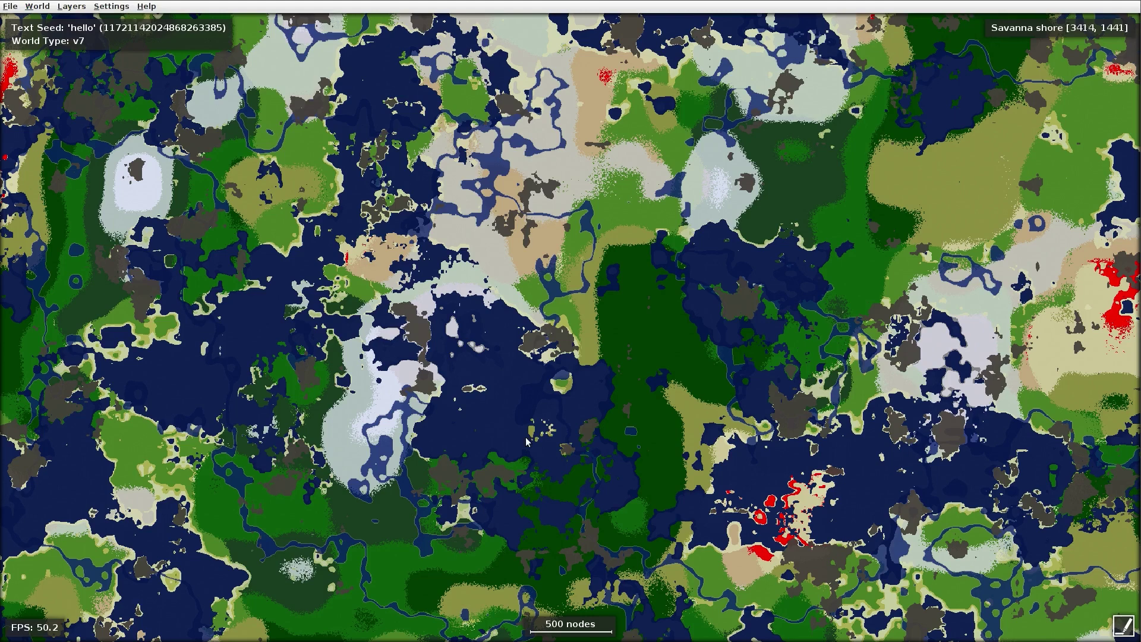
drag(504, 233, 453, 325)
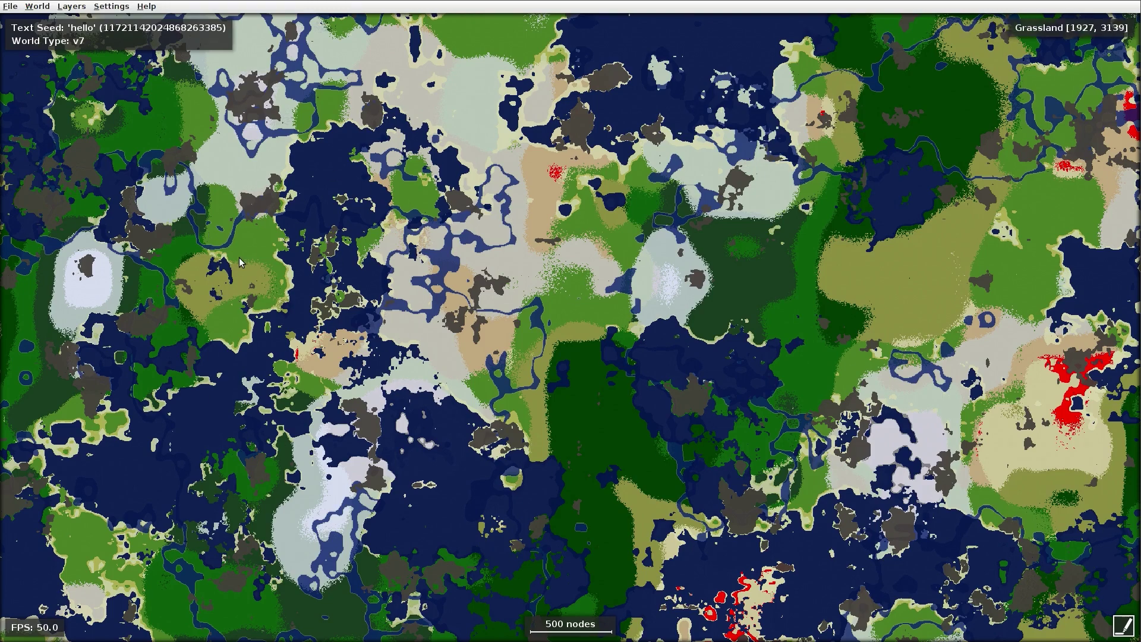
drag(328, 191, 289, 316)
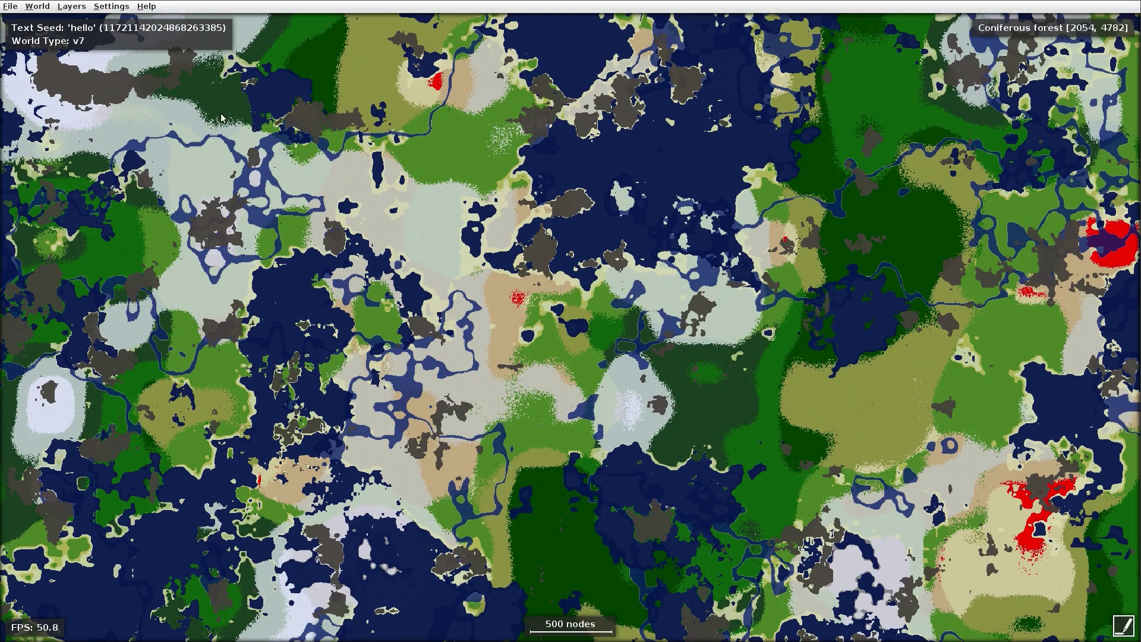
Switch the biome profile to New Game and show the grid over the map.
click(110, 8)
mouse_move(130, 23)
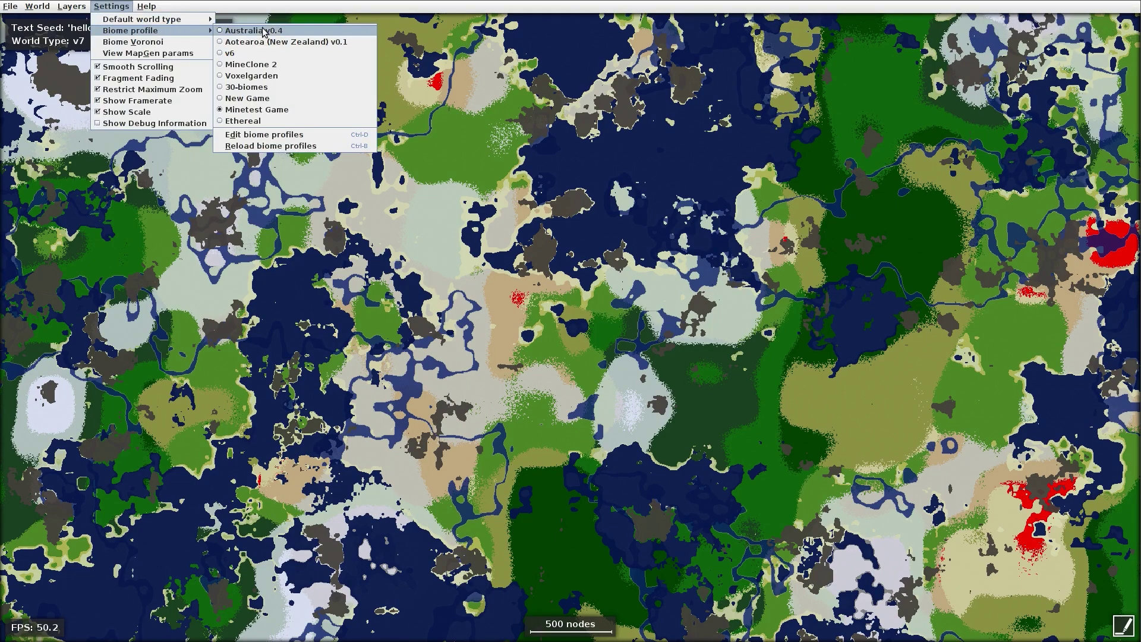
click(254, 98)
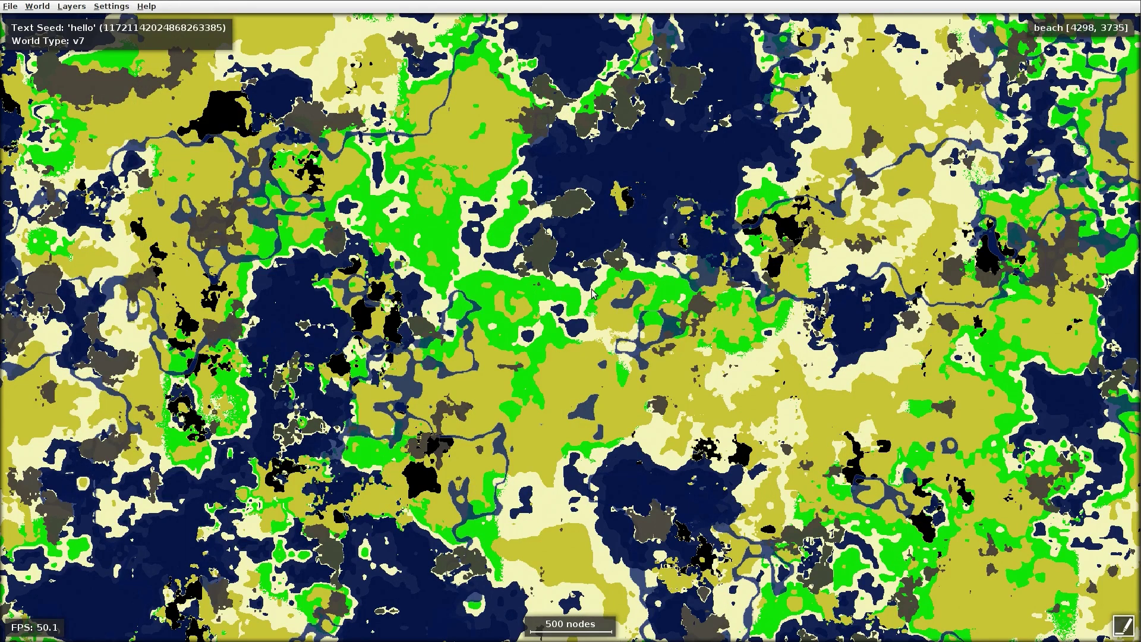
scroll(592, 291, up, 1)
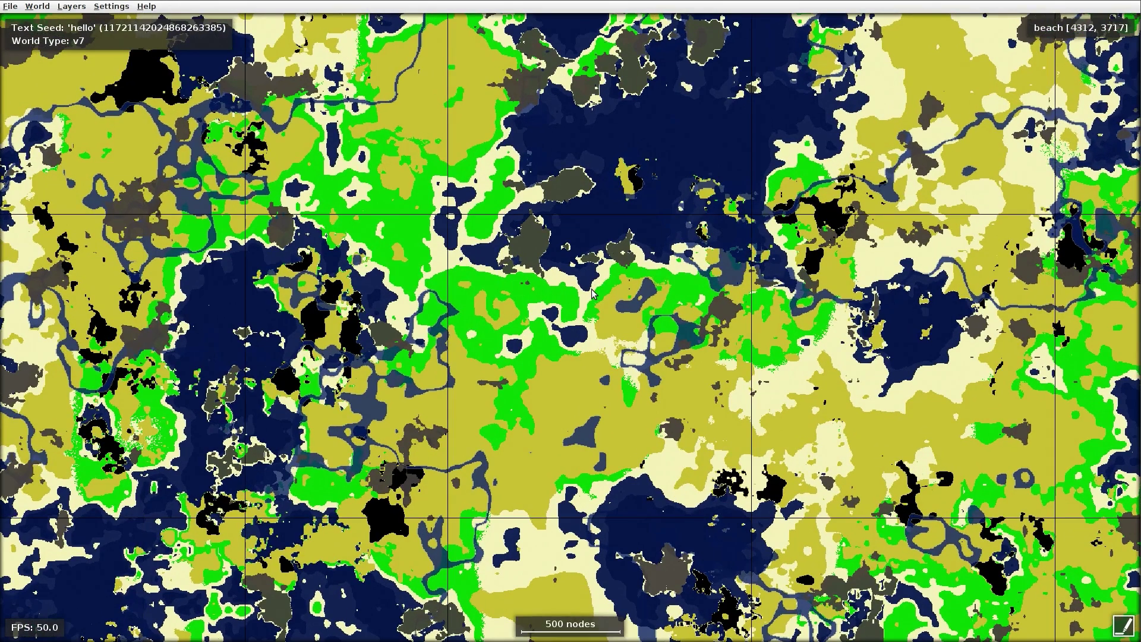
Open the biome highlighter, toggle beach, grassland and sand individually, and finish with all three highlighted.
click(1124, 626)
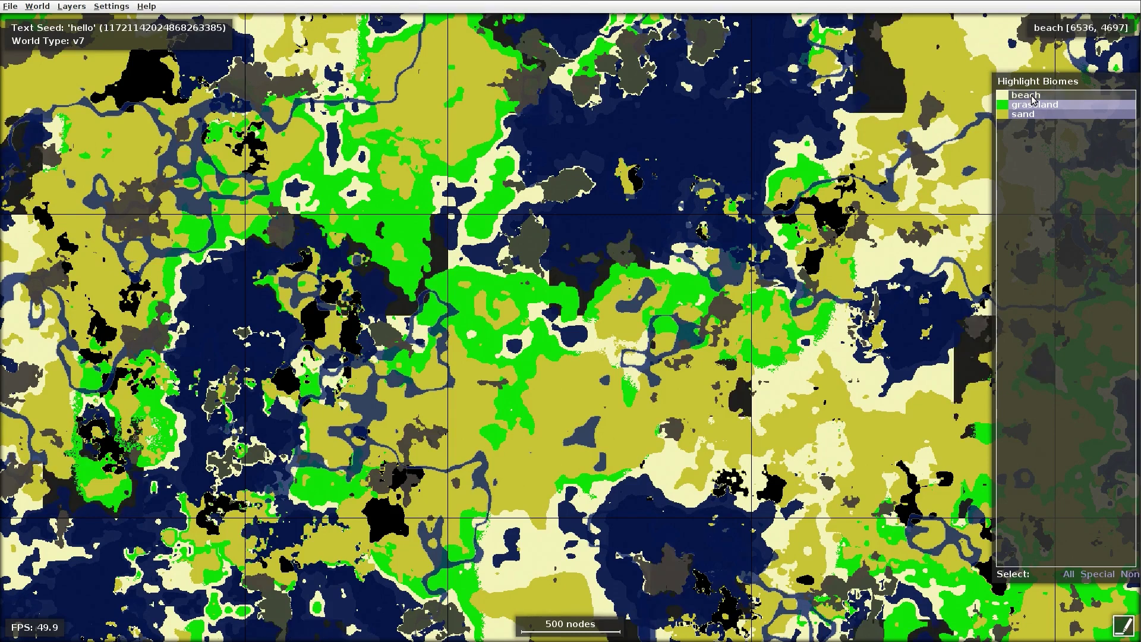
ctrl+click(1032, 100)
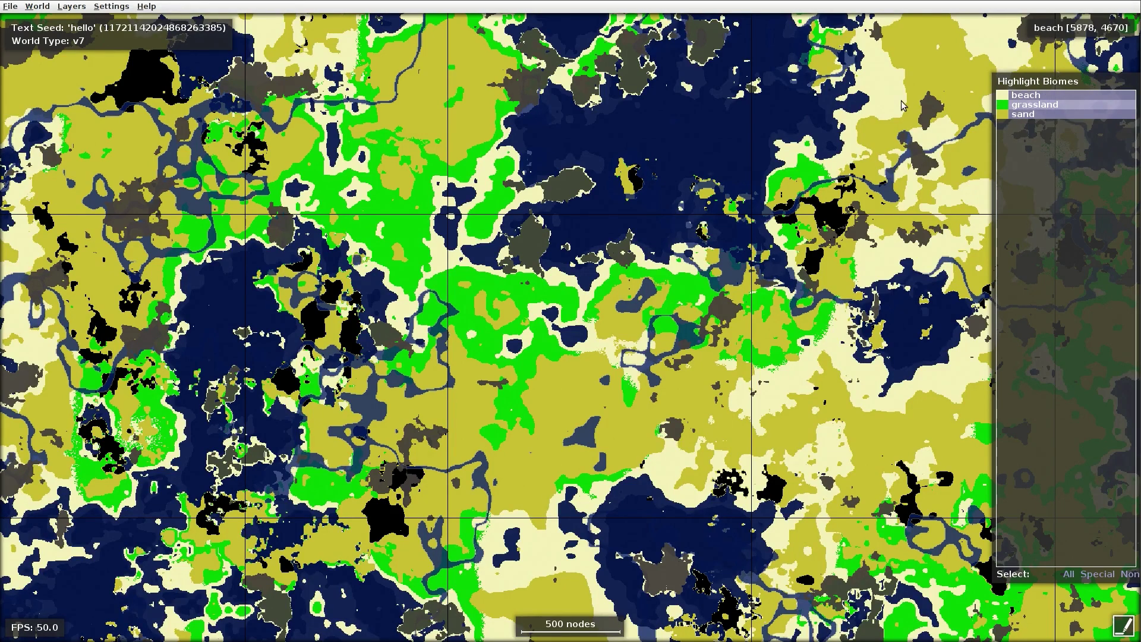
ctrl+click(1022, 114)
ctrl+click(1023, 114)
ctrl+click(1023, 105)
ctrl+click(1022, 105)
ctrl+click(1011, 95)
ctrl+click(1010, 114)
ctrl+click(1010, 104)
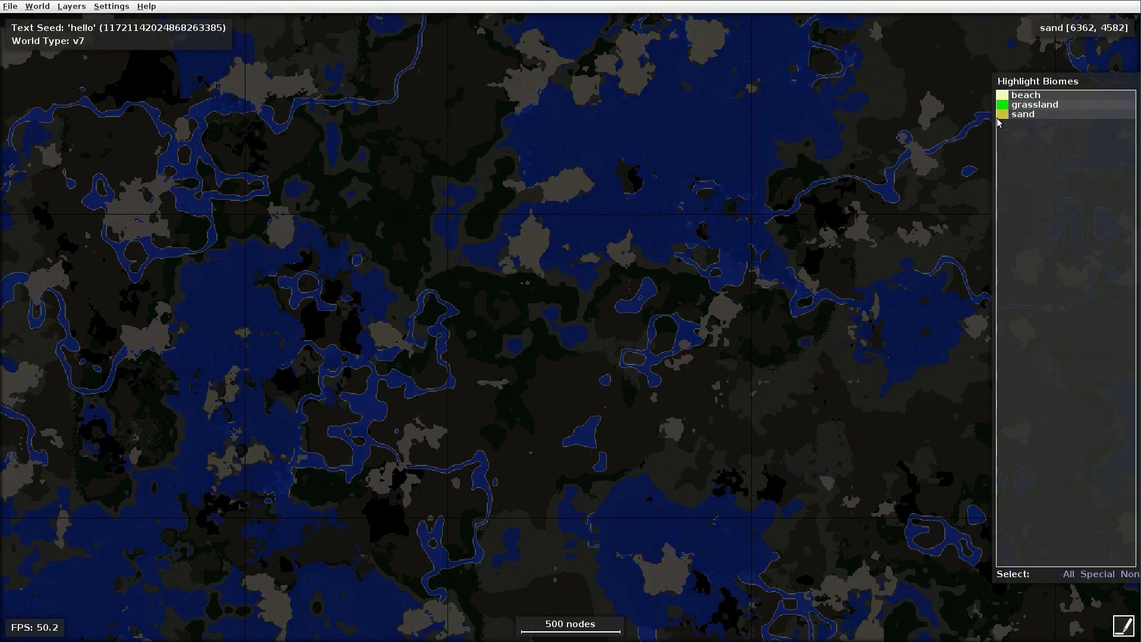
drag(1006, 114, 1006, 98)
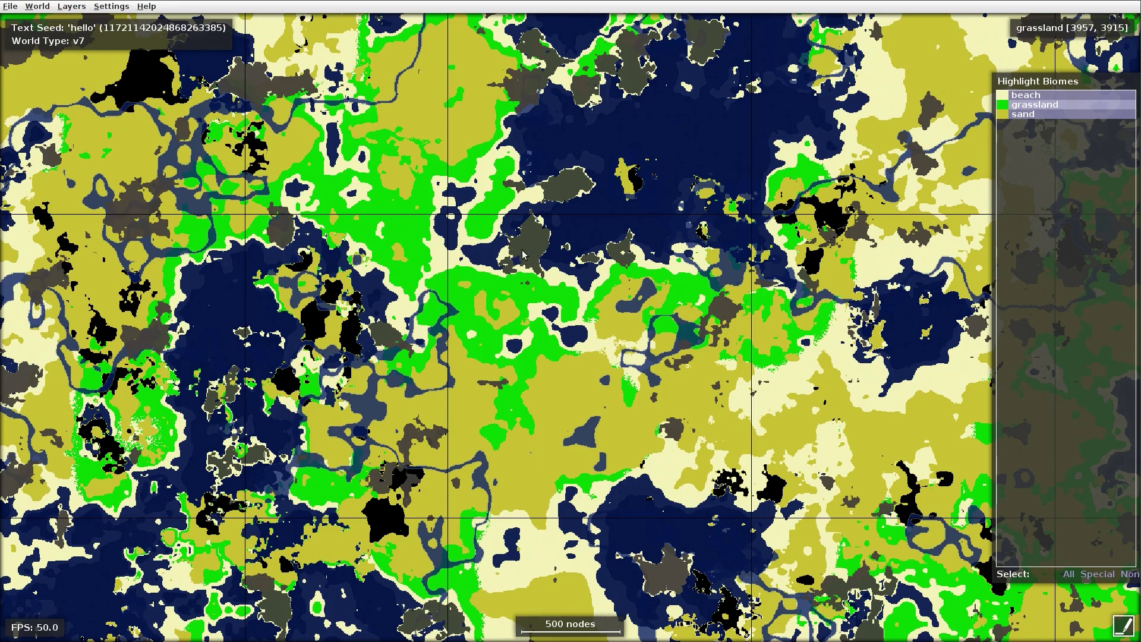
Hide the mountains layer on the New Game world map.
click(111, 5)
mouse_move(71, 6)
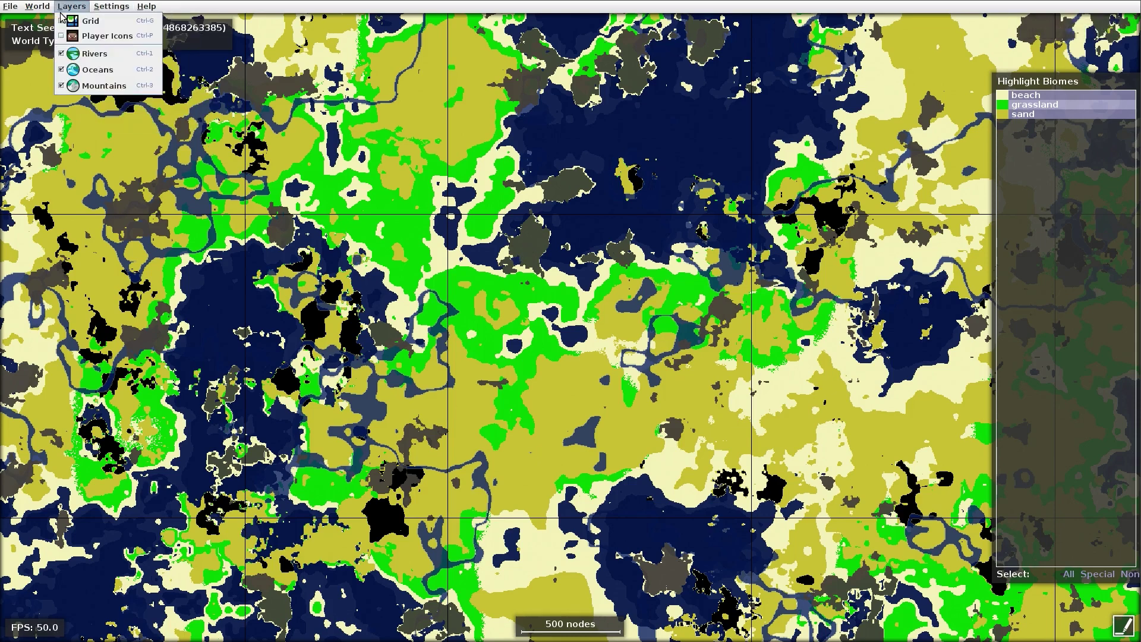
click(98, 86)
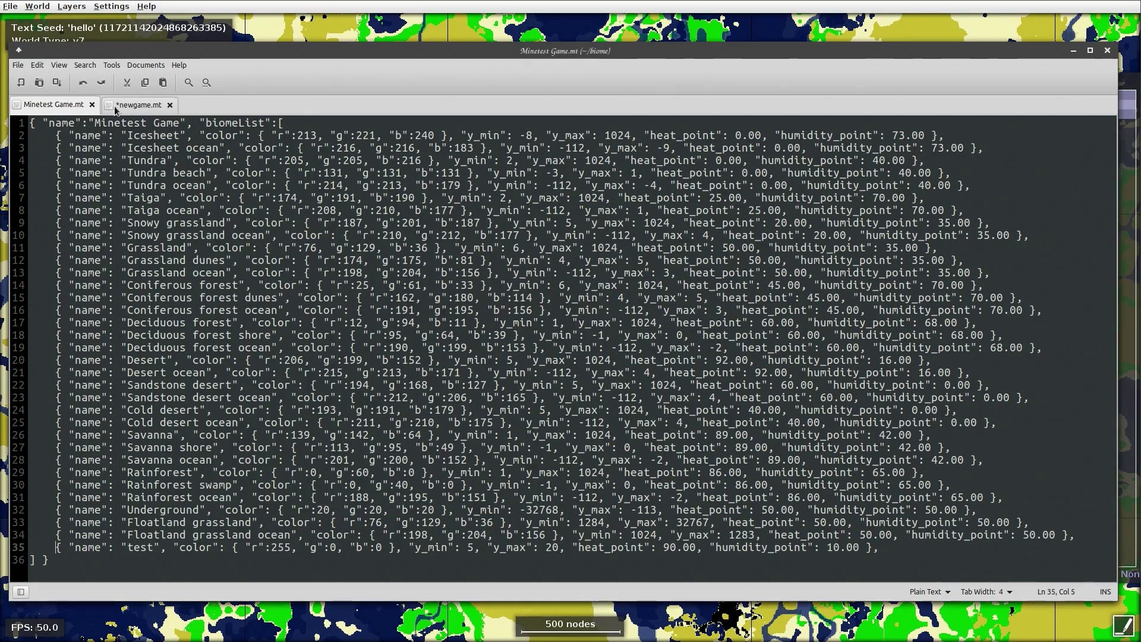
Switch to newgame.mt in the text editor, delete the "test" biome line, and move the editor window down to uncover the map.
click(116, 107)
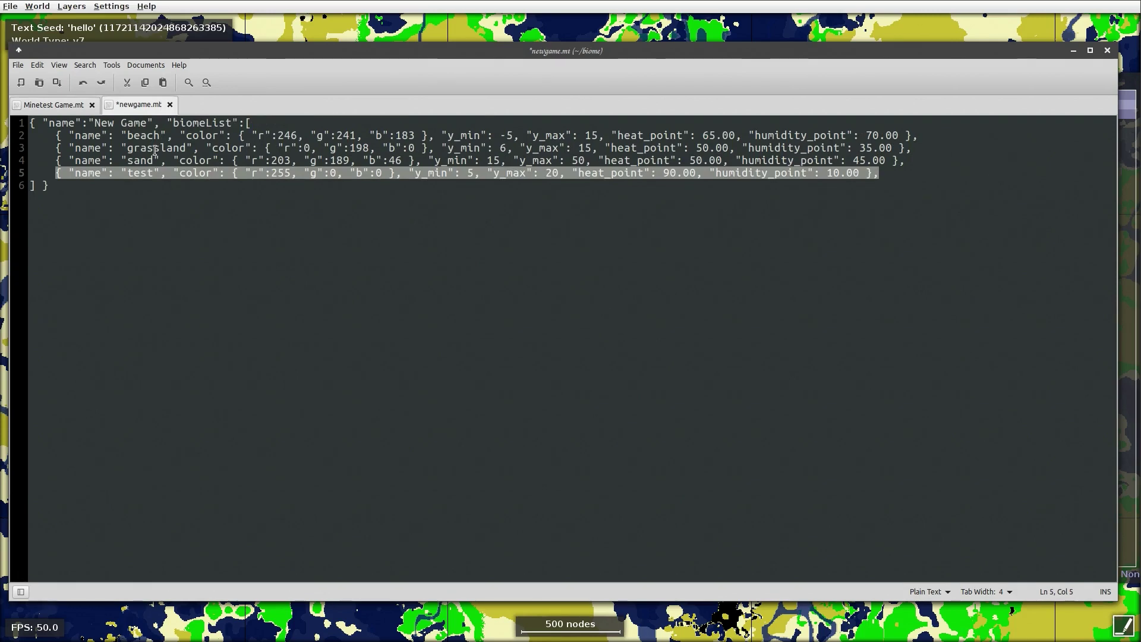
key(Delete)
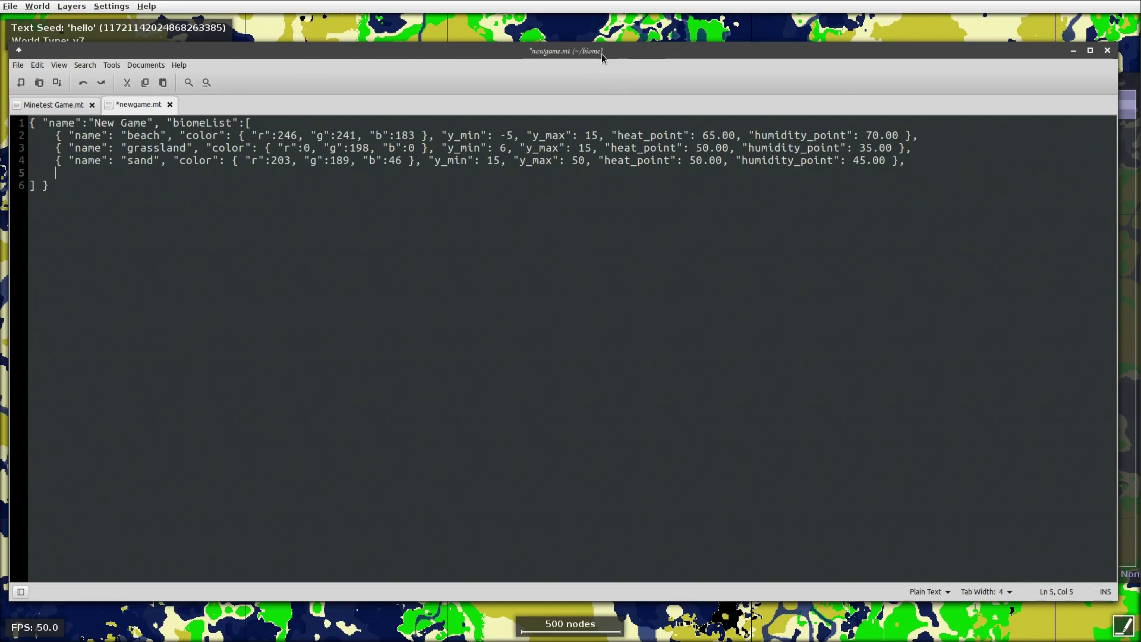
drag(602, 50, 593, 291)
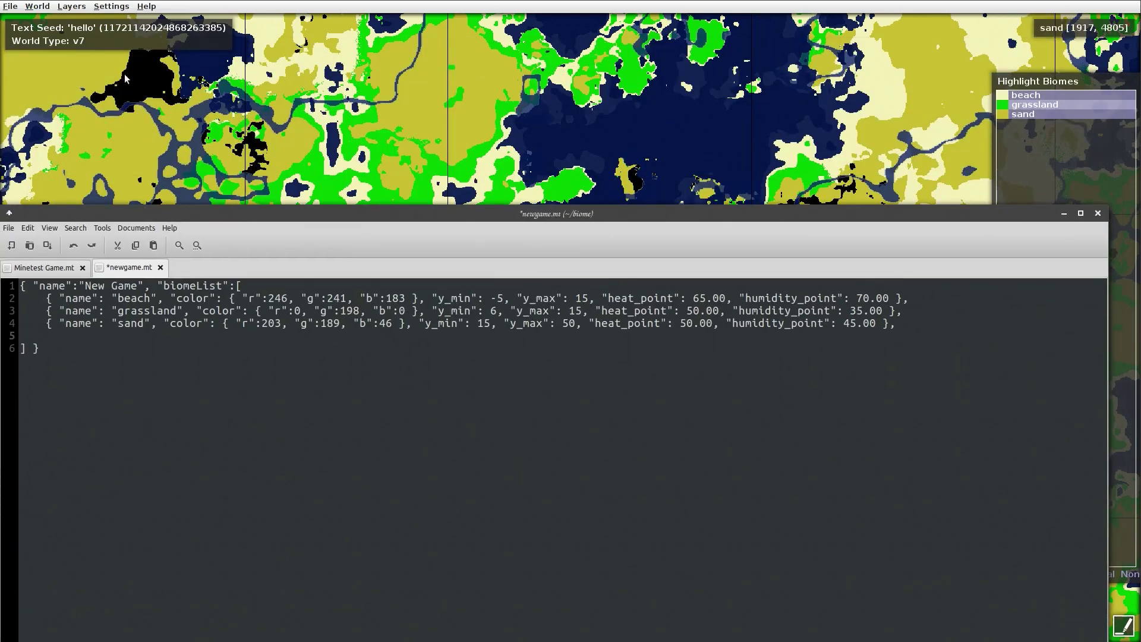
Toggle the mountains layer several times to compare the map with and without mountains, leaving the layer hidden.
click(110, 7)
click(60, 86)
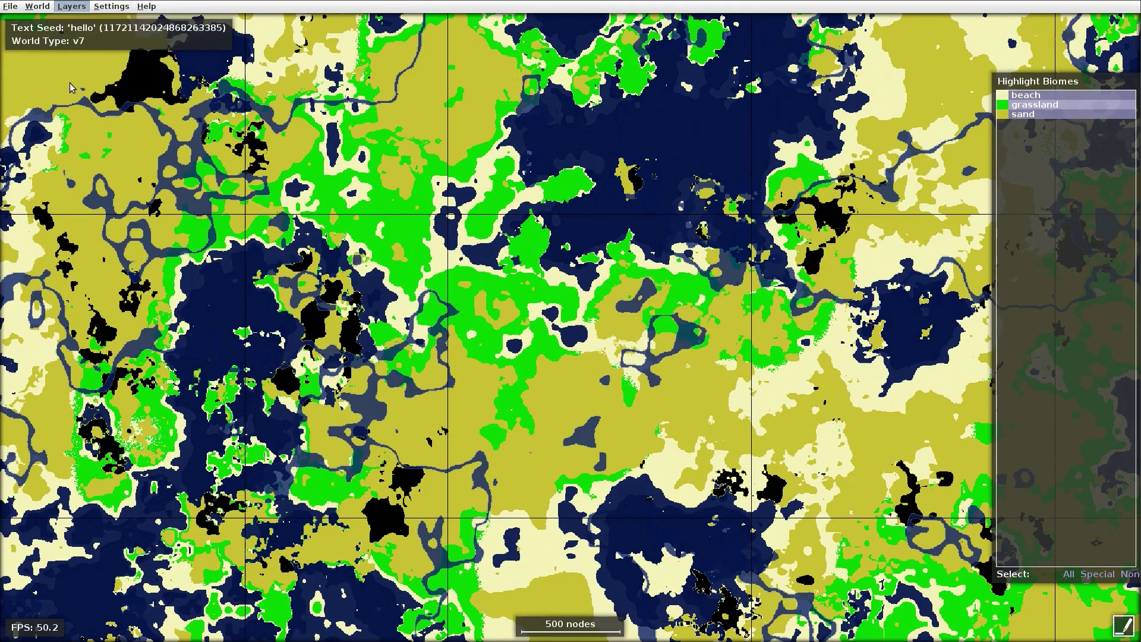
click(77, 7)
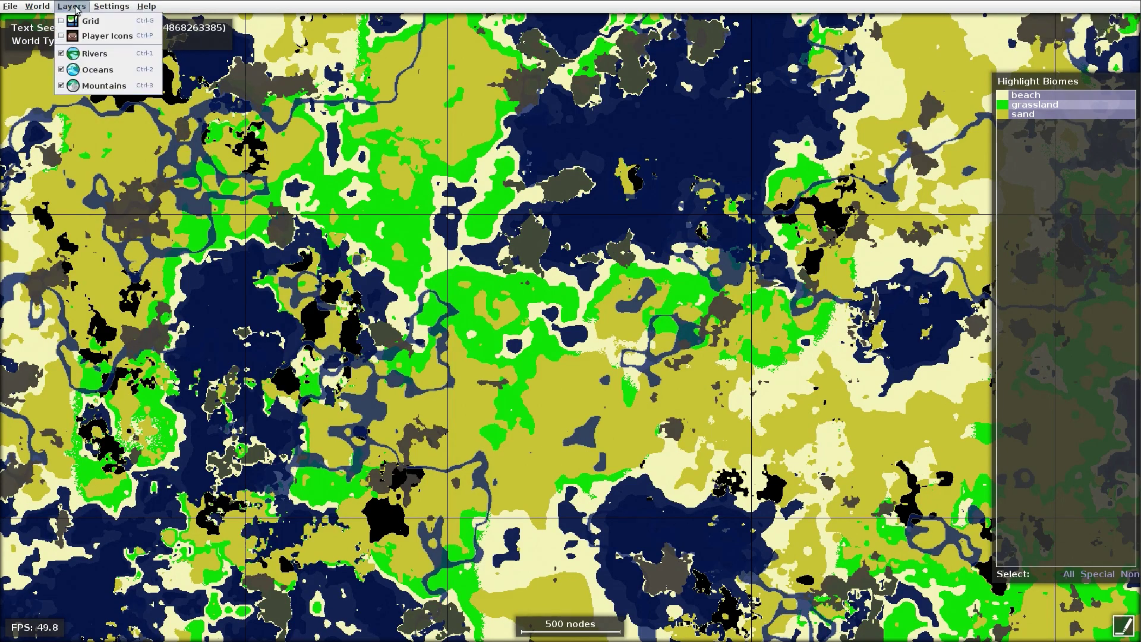
click(75, 86)
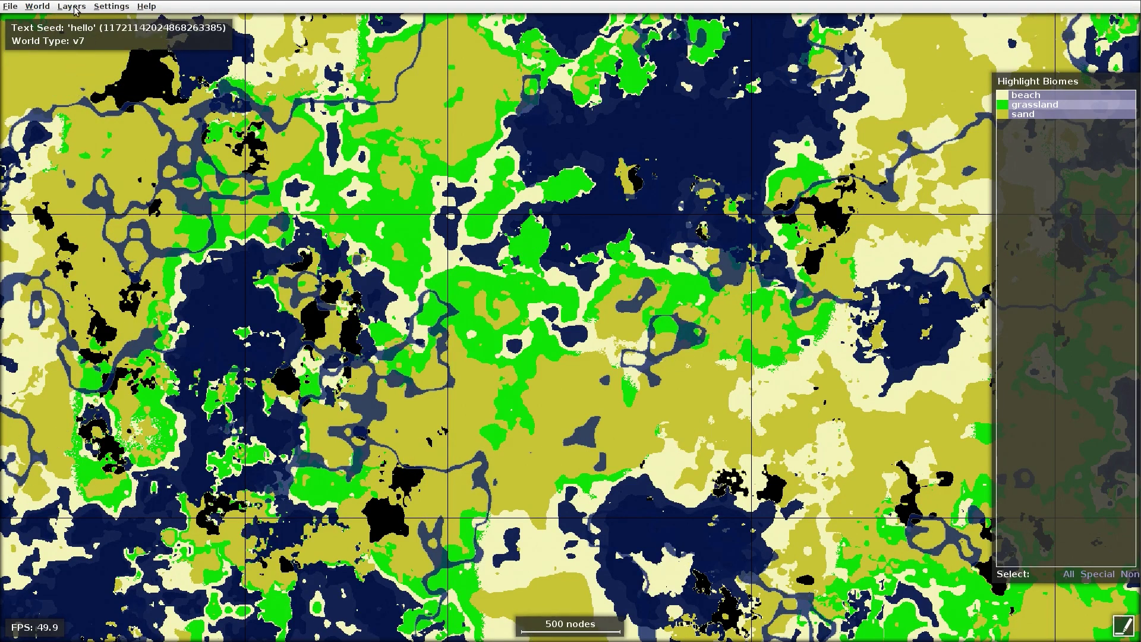
click(77, 7)
click(76, 85)
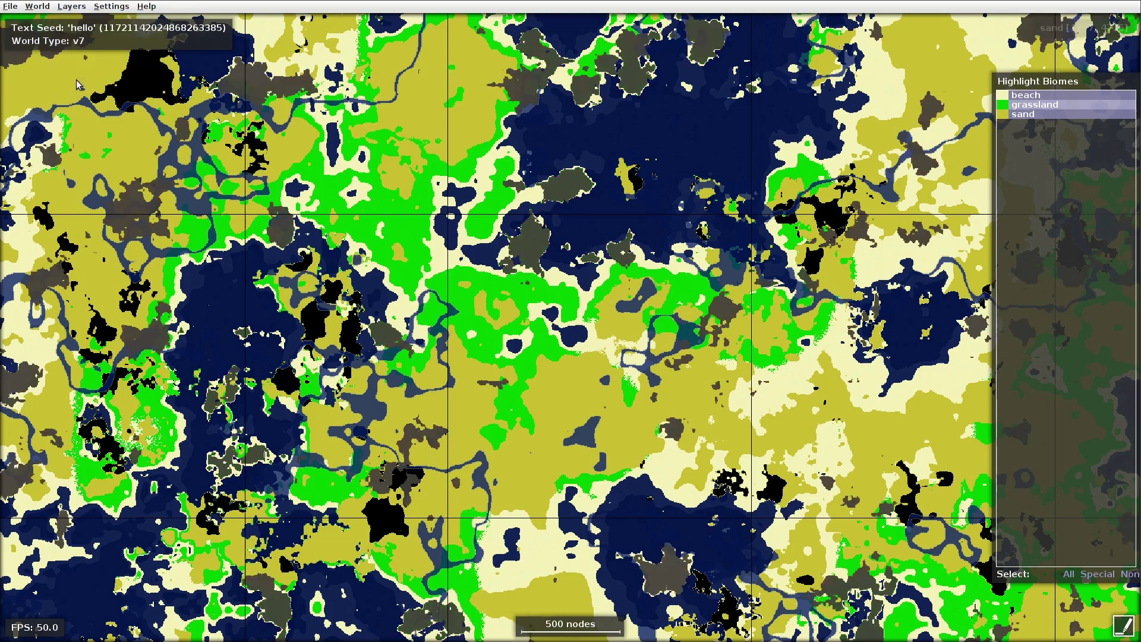
click(66, 7)
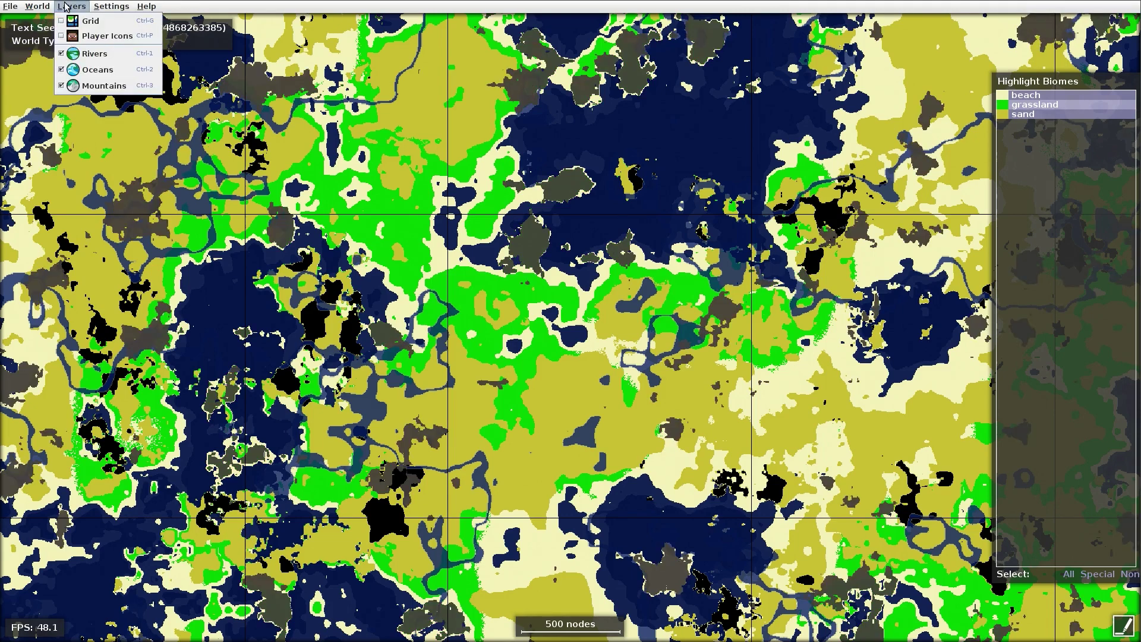
click(77, 86)
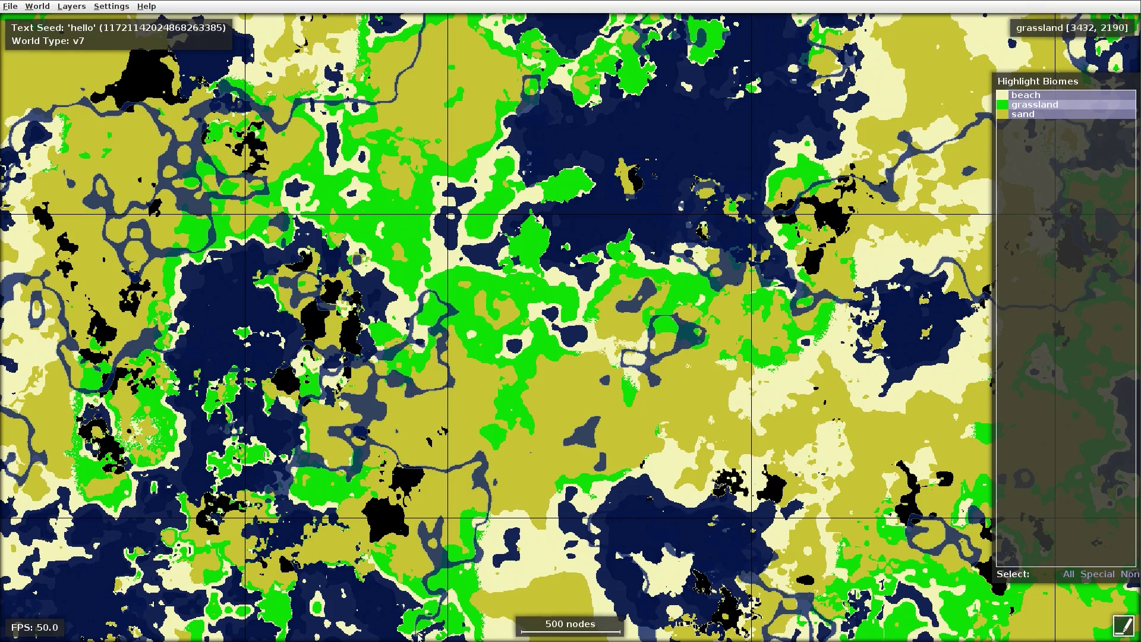
Return to newgame.mt in the text editor and set the beach biome's y_min to -25.
key(alt+Tab)
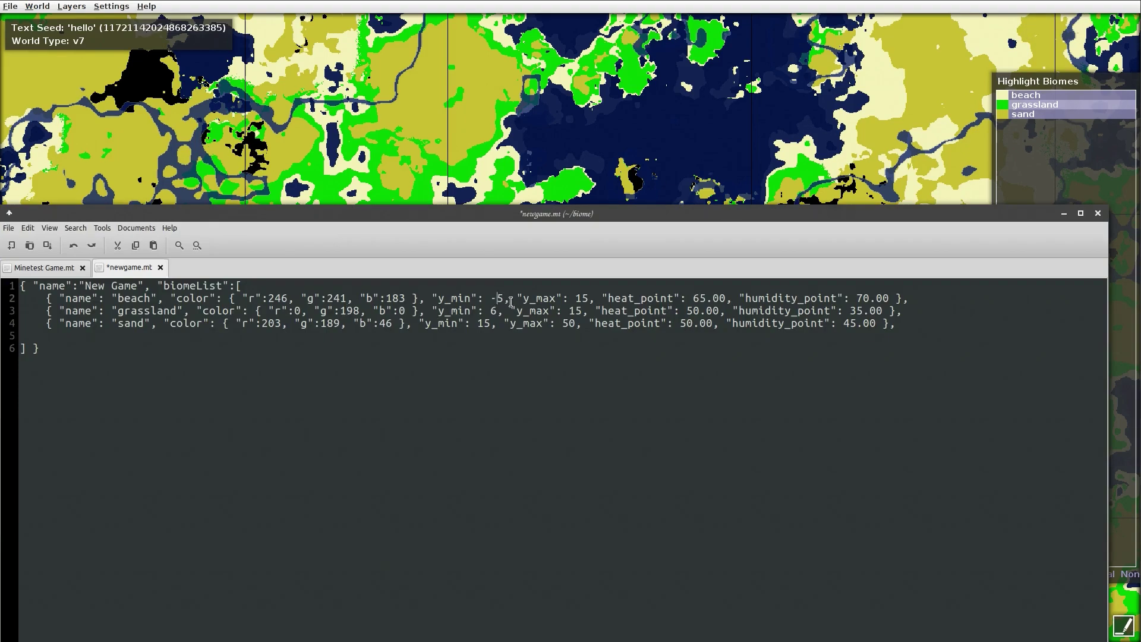
text(2)
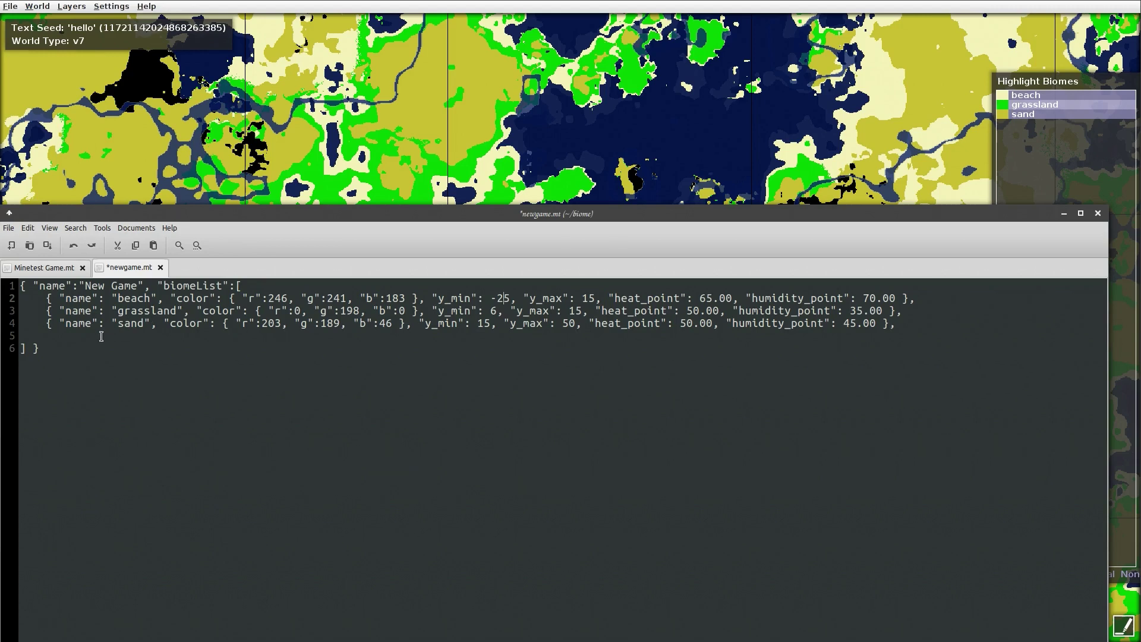
Bring up mapgen.lua at its snowy_tundra definition and arrange it above newgame.mt so both files can be read.
key(alt+Tab)
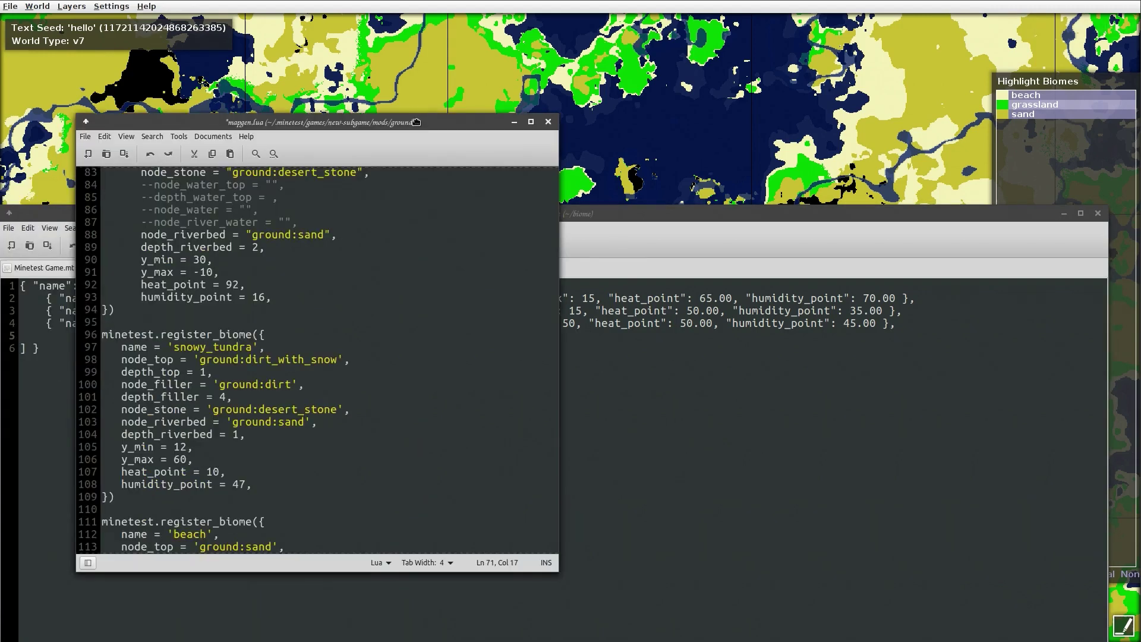
scroll(353, 234, down, 3)
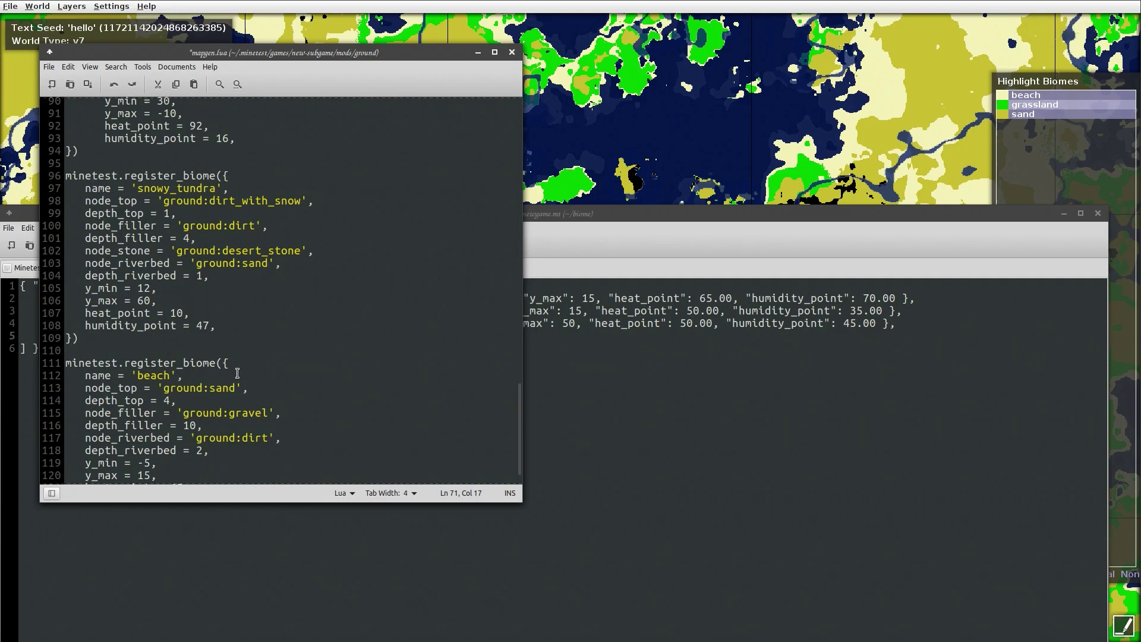
drag(709, 223, 756, 305)
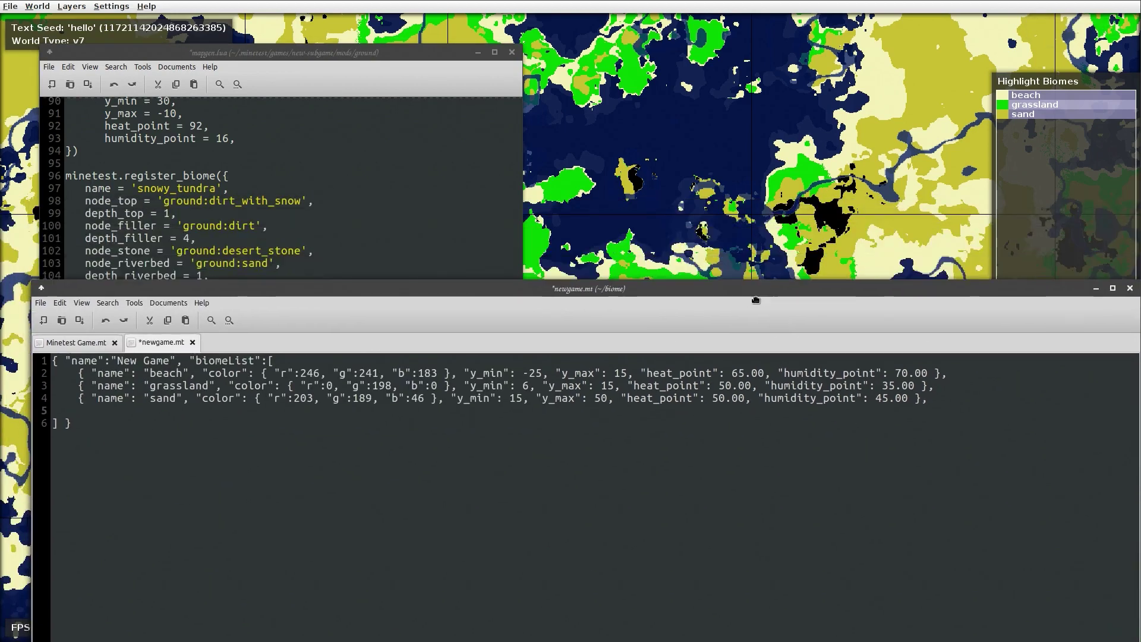
drag(393, 52, 376, 4)
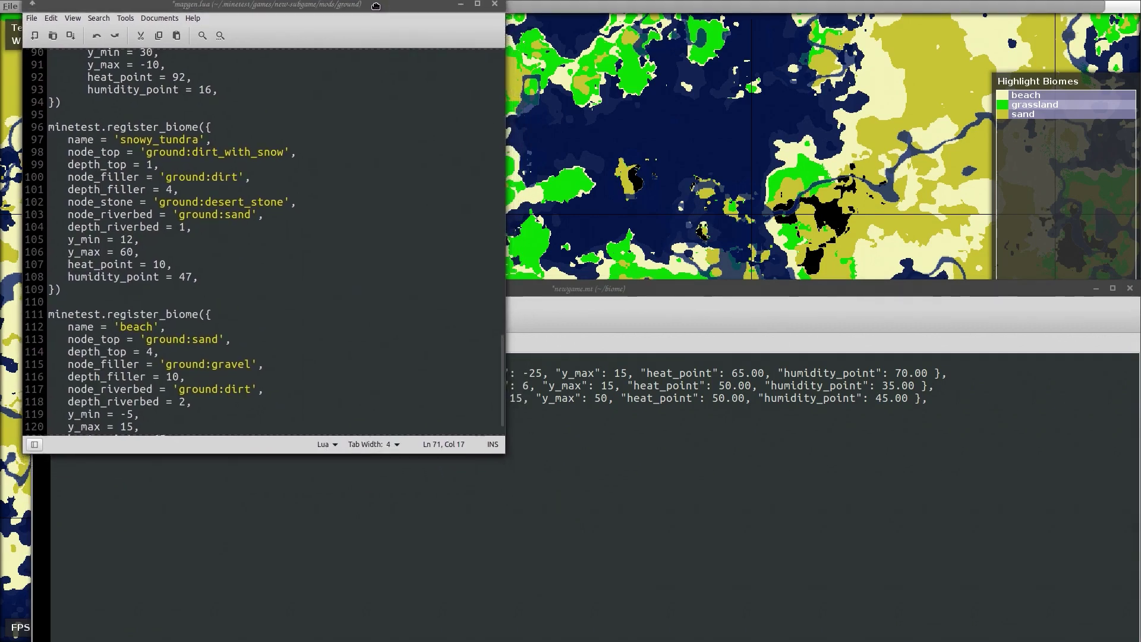
click(594, 304)
mouse_move(594, 304)
mouse_down()
mouse_move(594, 330)
mouse_move(593, 314)
mouse_up()
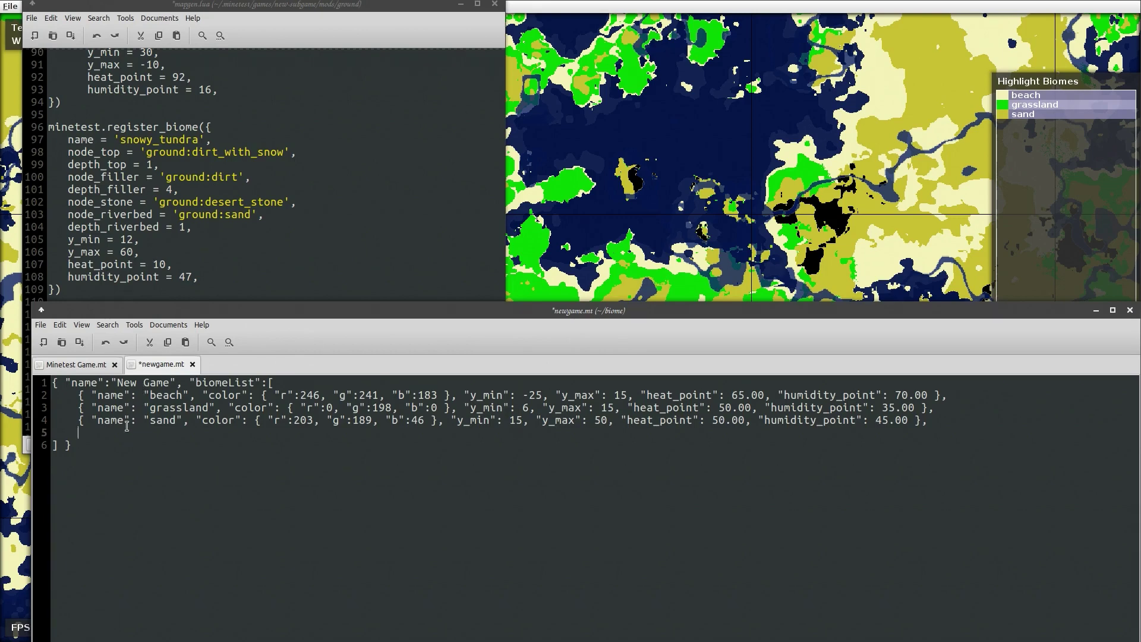
Start a new biome line below sand in newgame.mt, named "snowy tundra" with color r 255, g 255, b 255.
text({ "name)
text(": "n)
key(BackSpace)
text(sno)
text(wy tunday)
text(")
text(, "color": {"r":)
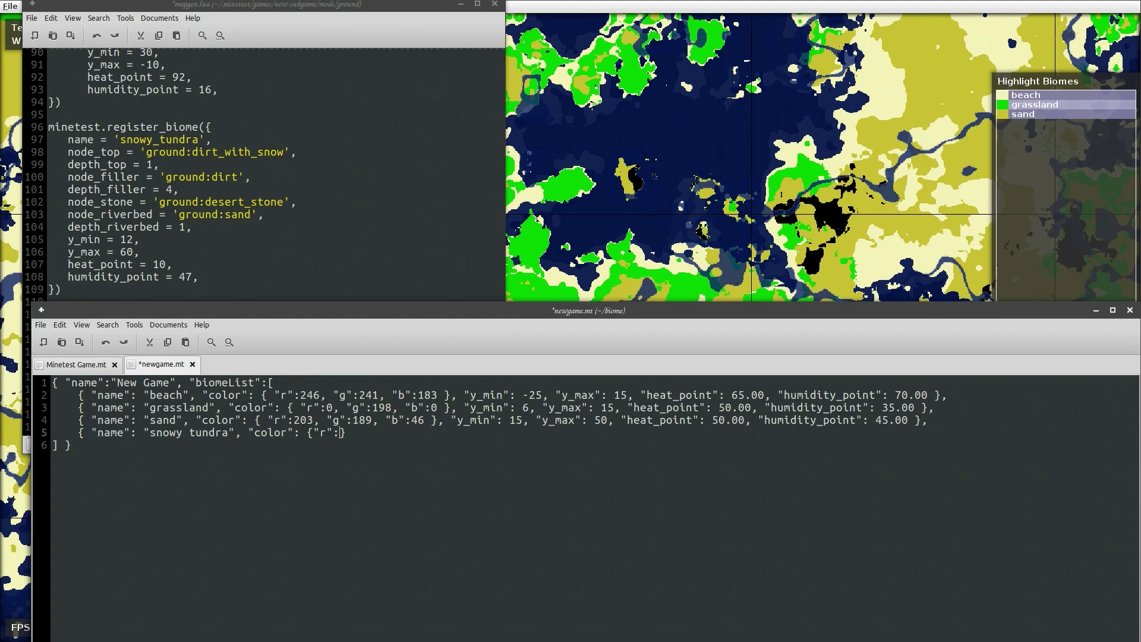
text(255 "g":255 "b":255})
key(Delete)
Give the snowy tundra entry a y_min of 12 and a y_max of 60, and add the "heat_point" key.
text(,)
text( "y)
text(_min)
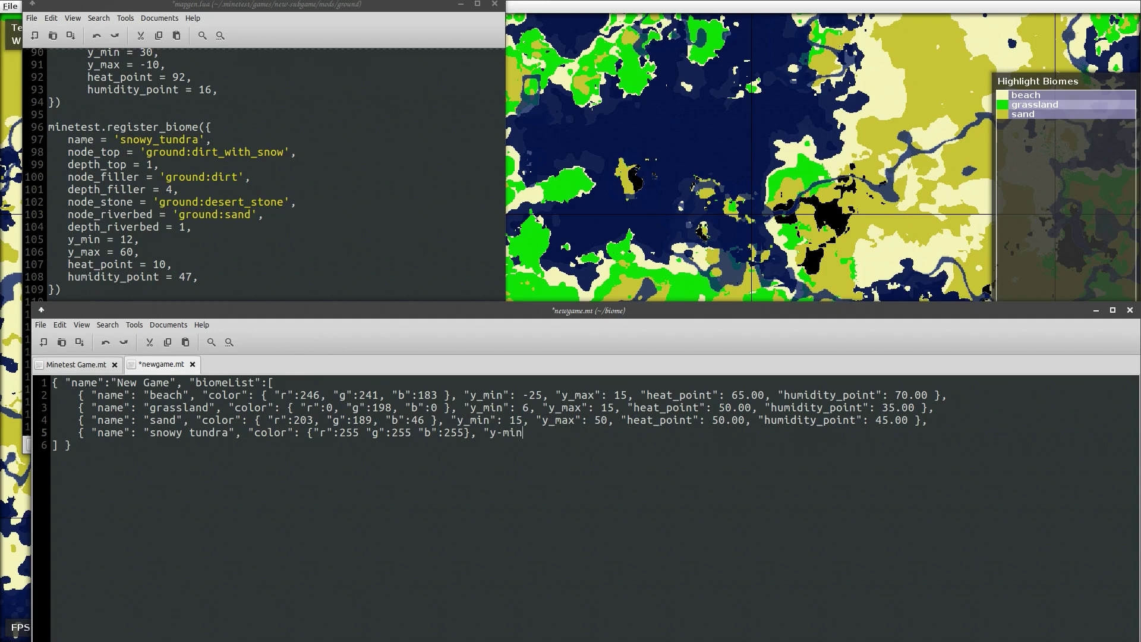
key(BackSpace)
key(BackSpace)
key(BackSpace)
text(_min":)
text(12)
key(Left)
key(Left)
text(12, "y_max": 60, "heat_point")
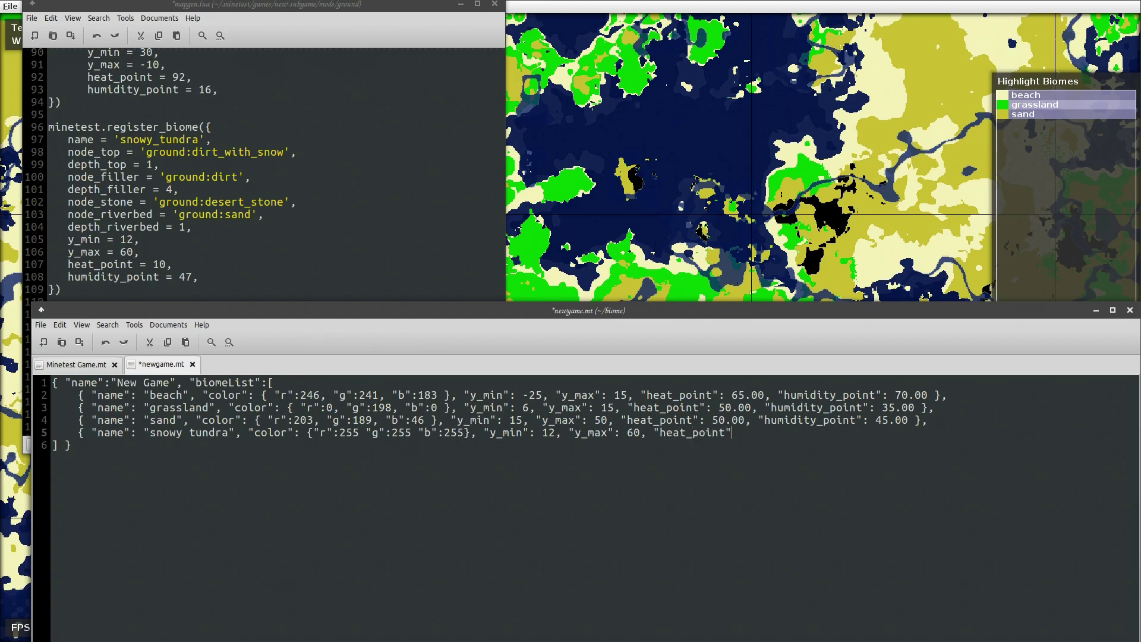
Complete the snowy tundra entry with heat_point 10.00 and humidity_point 47, and check it against mapgen.lua.
text( = 10.00, "humidity+)
key(BackSpace)
text(_point": )
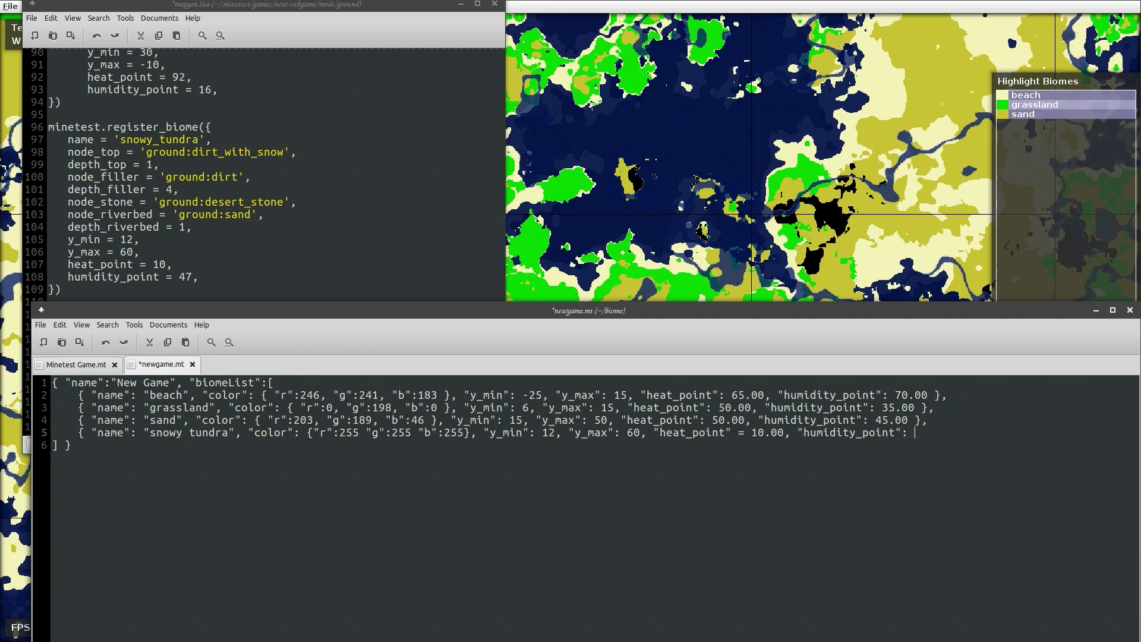
text(= 47 },)
click(926, 432)
scroll(229, 151, up, 5)
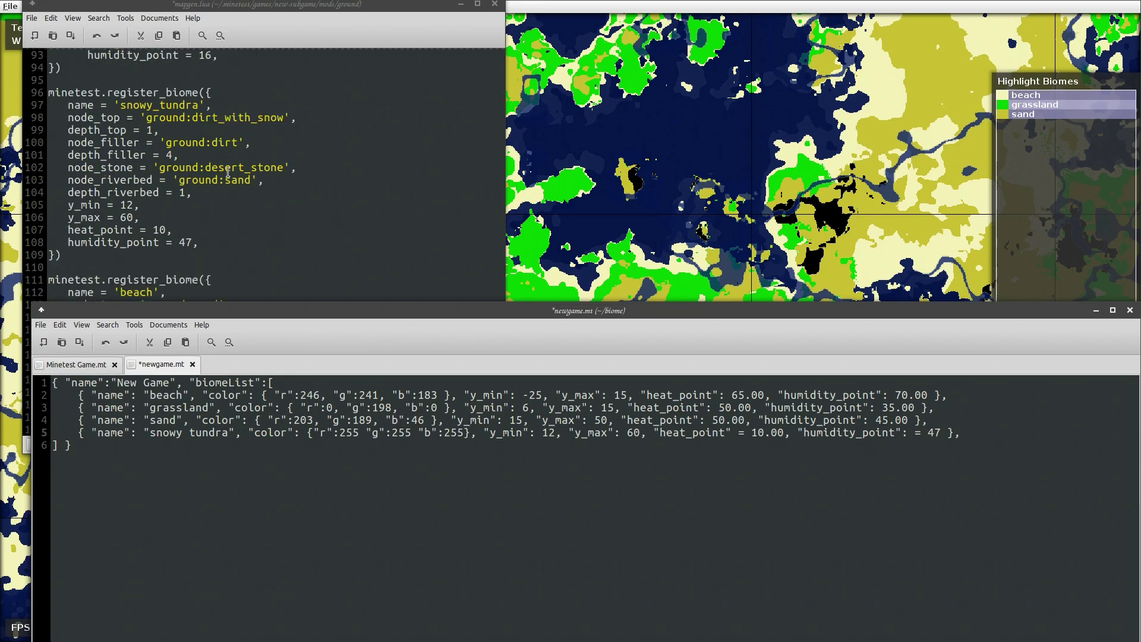
Save newgame.mt, switch to the world mapper, and reload the biome profiles.
scroll(226, 177, down, 6)
key(ctrl+s)
key(alt+Tab)
click(111, 7)
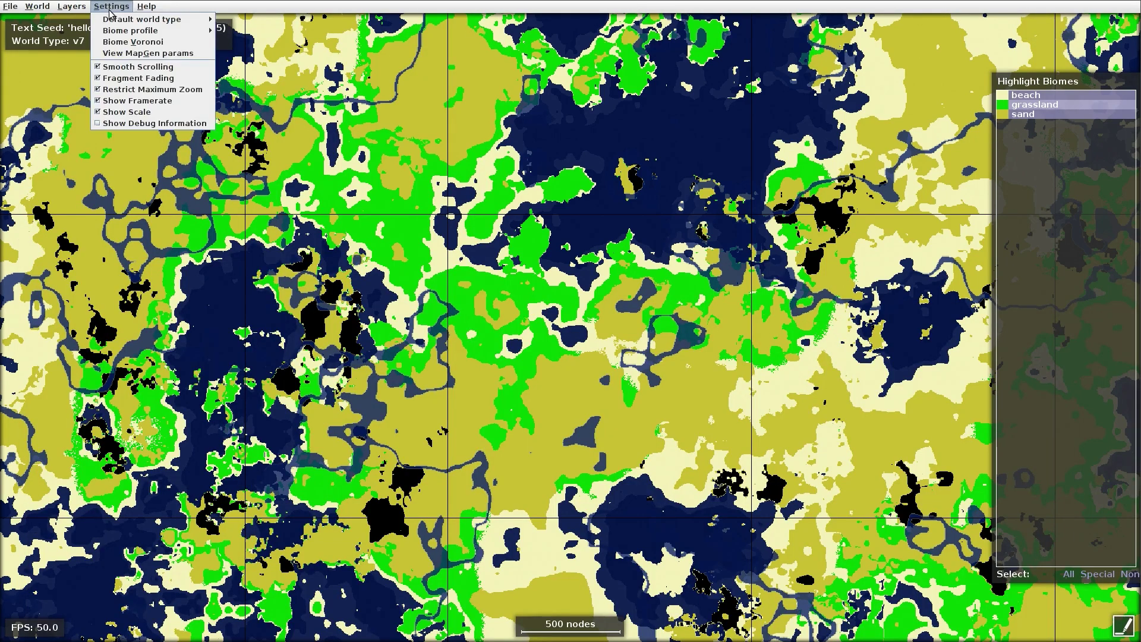
mouse_move(123, 31)
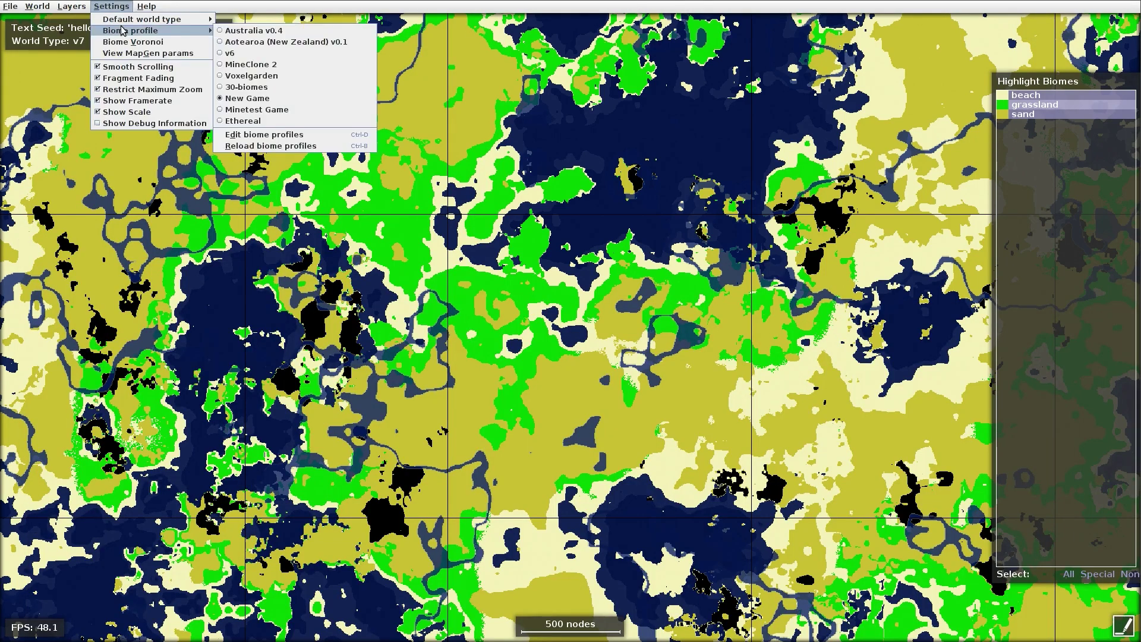
click(267, 147)
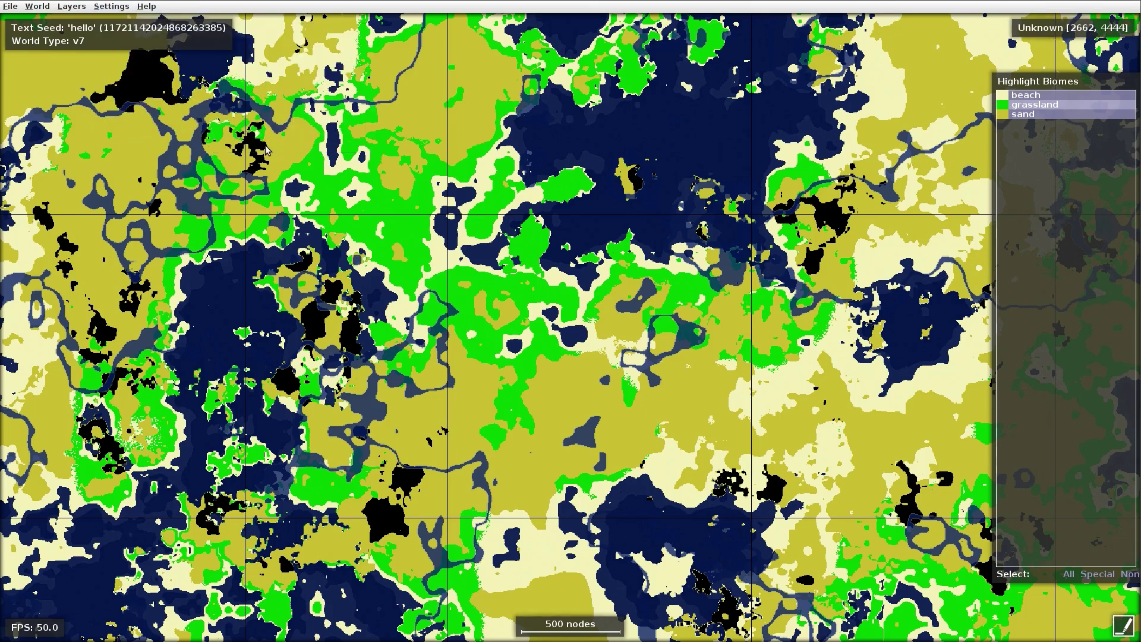
Check the list of available biome profiles for the New Game profile.
click(111, 6)
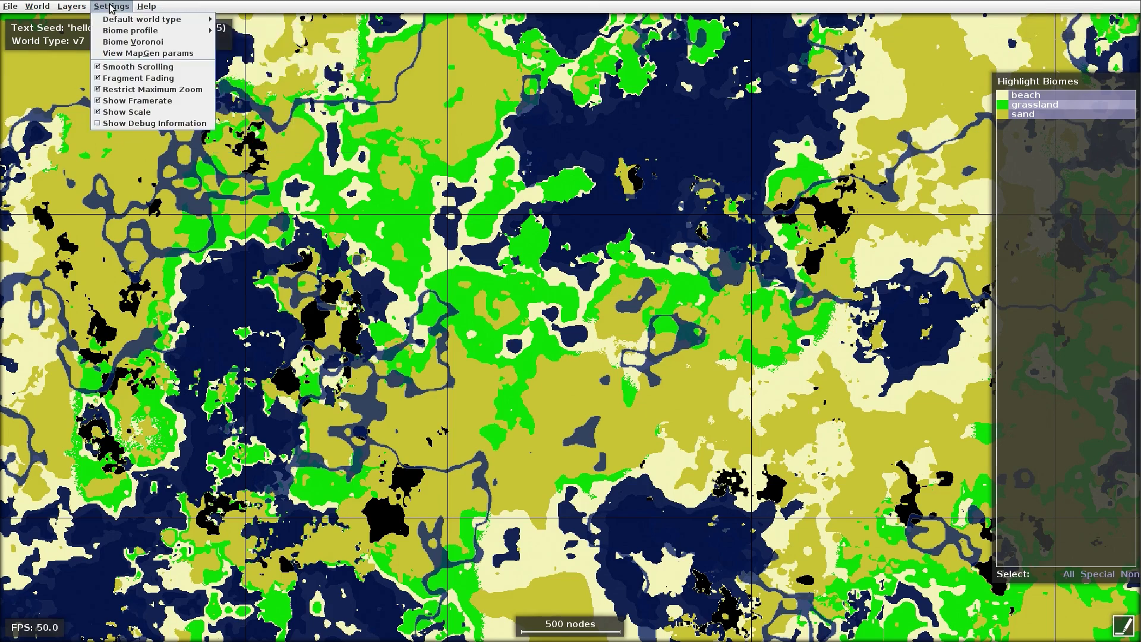
mouse_move(117, 32)
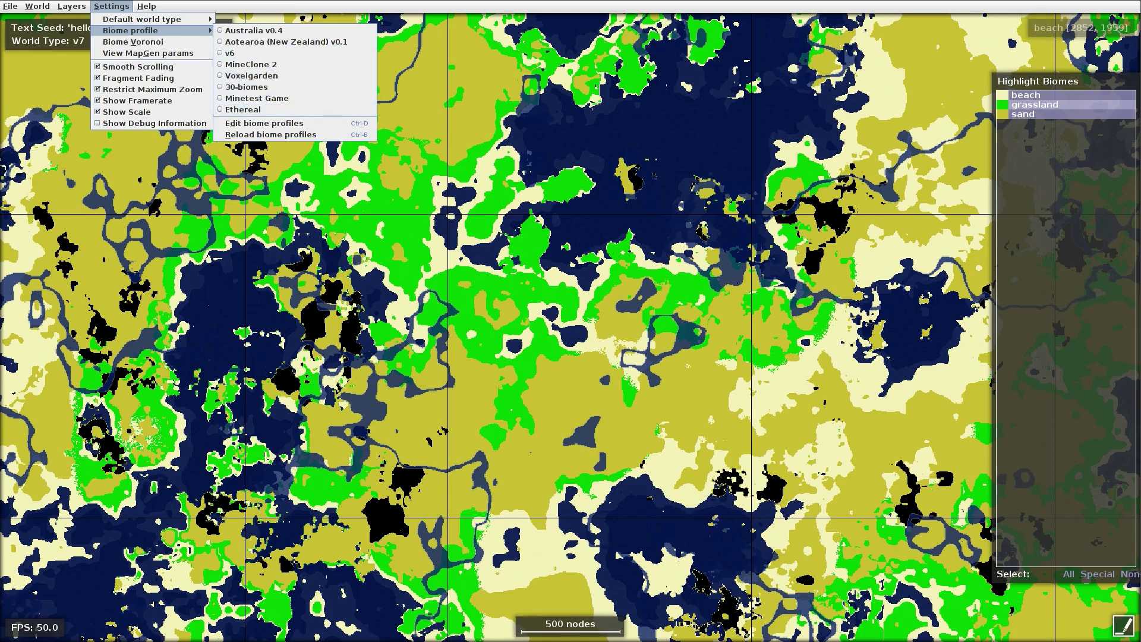
key(Escape)
Correct the commas and colons of the snowy tundra entry in newgame.mt, and select the New Game biome profile in the mapper.
key(alt+Tab)
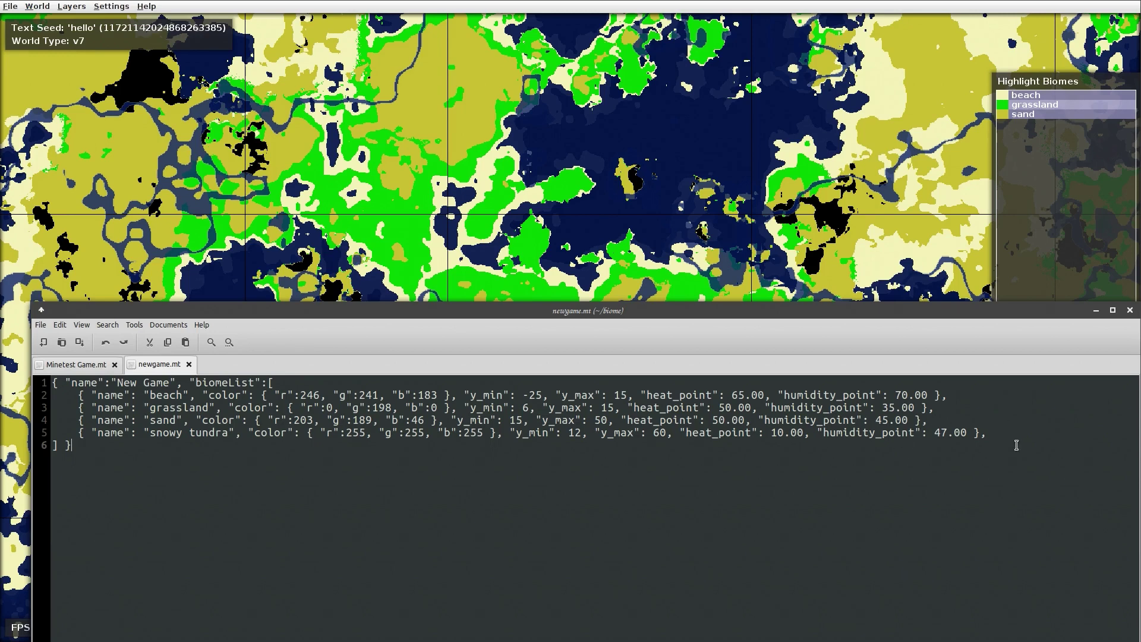
click(153, 7)
click(111, 6)
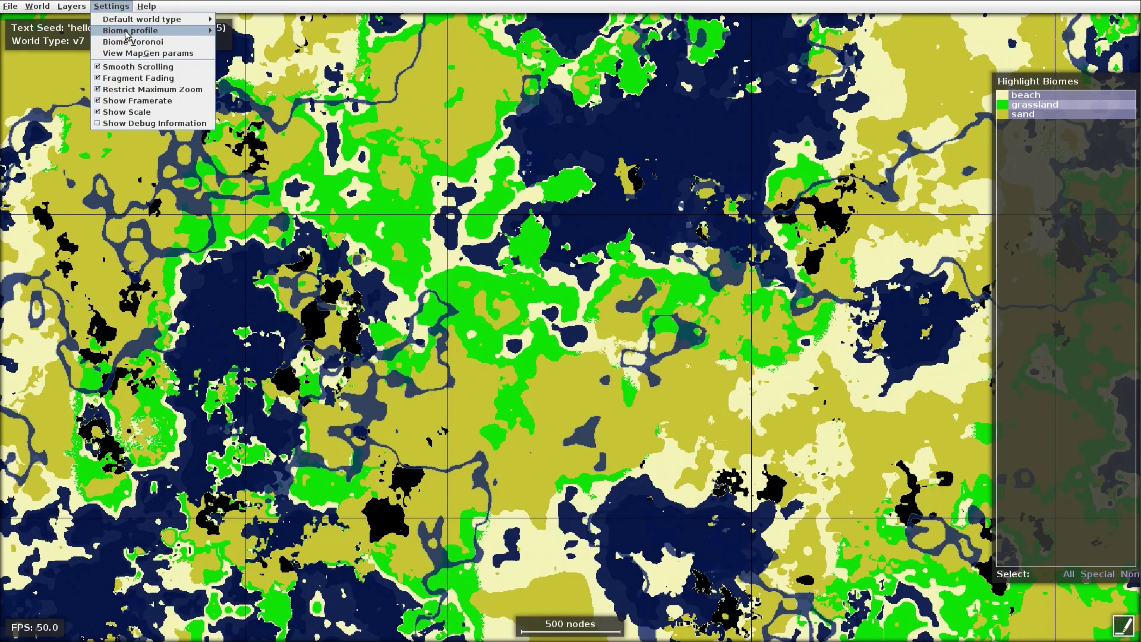
mouse_move(148, 30)
click(246, 100)
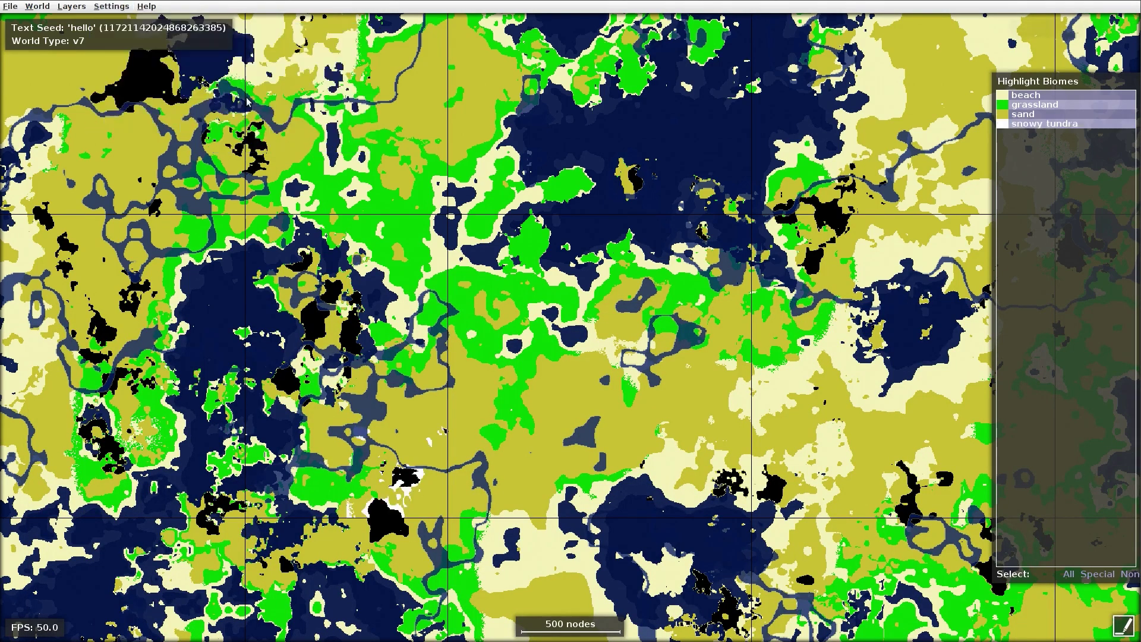
Highlight sand alone, add snowy tundra, toggle the other biomes in the highlighter, and finish with all four highlighted.
click(1046, 116)
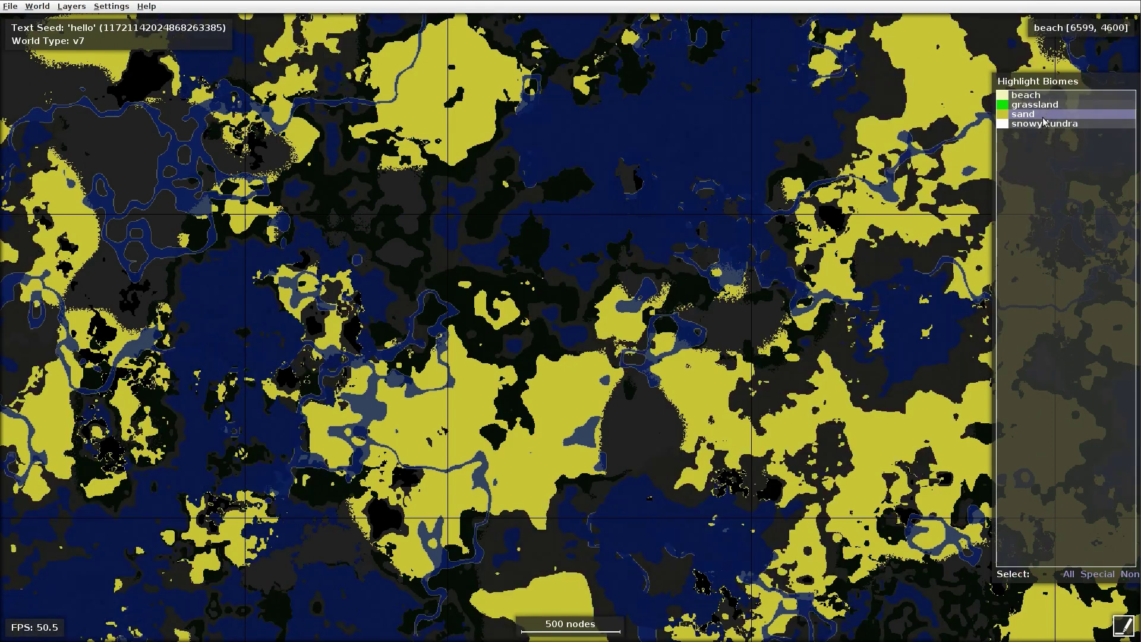
ctrl+click(1041, 125)
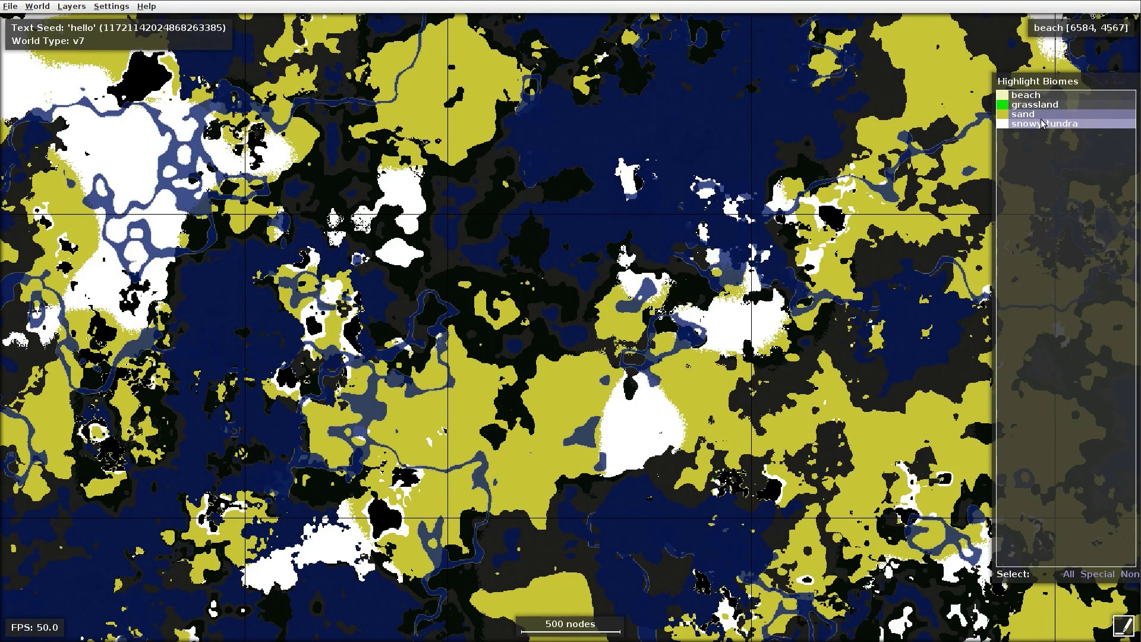
ctrl+click(1044, 116)
ctrl+click(1046, 106)
ctrl+click(1045, 95)
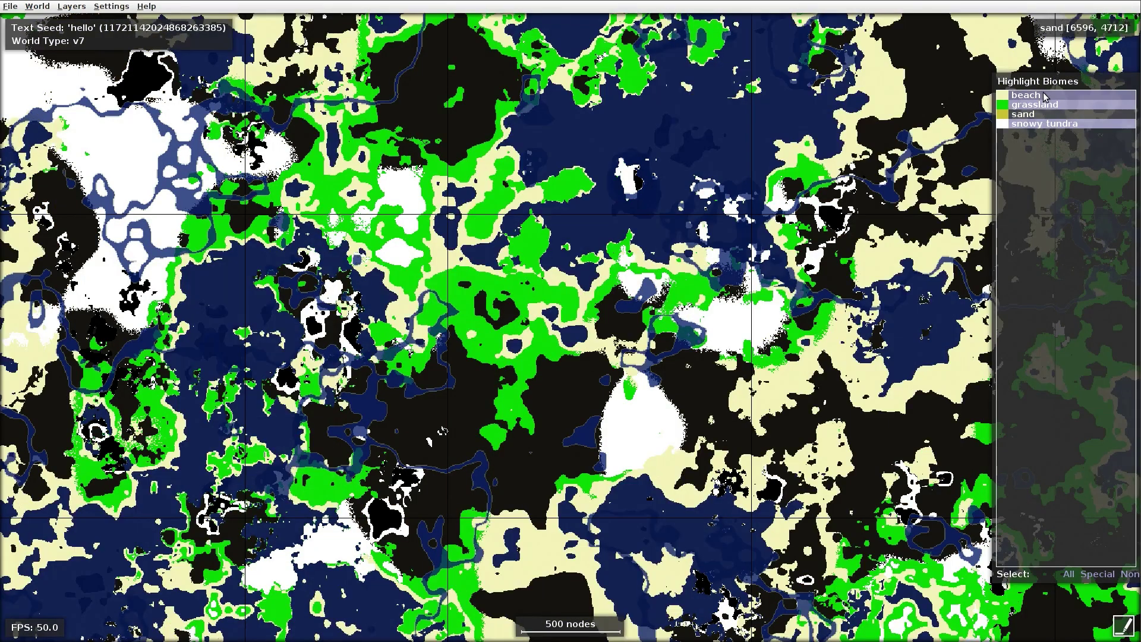
ctrl+click(1032, 115)
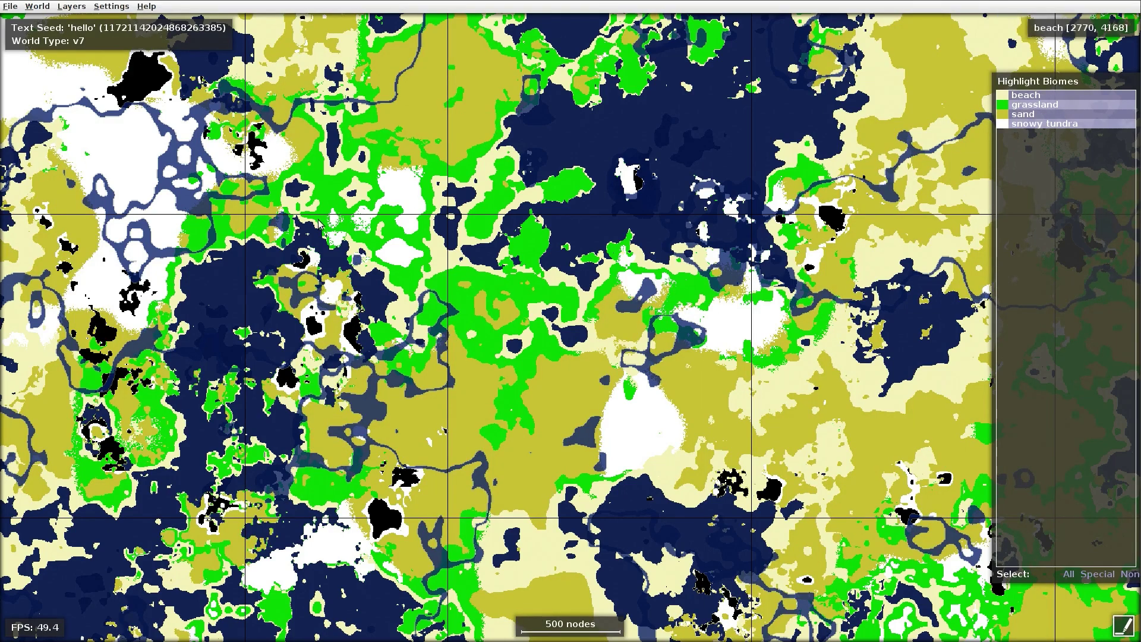
Open the Voronoi diagram for the New Game profile, raise its altitude to about 170, and close the diagram.
key(alt+Tab)
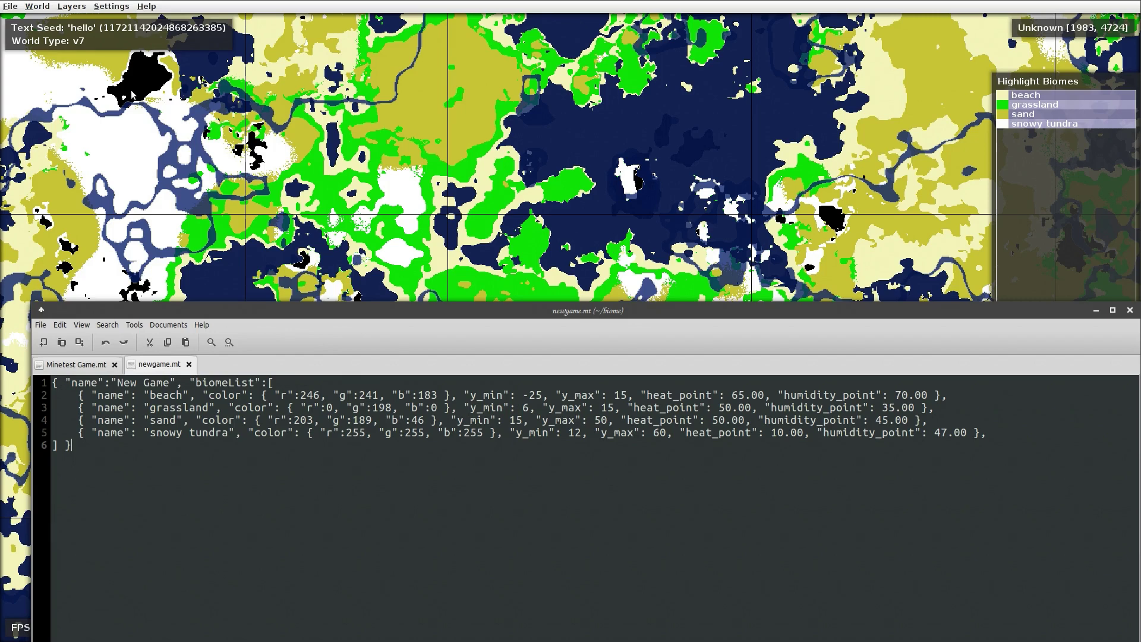
click(119, 8)
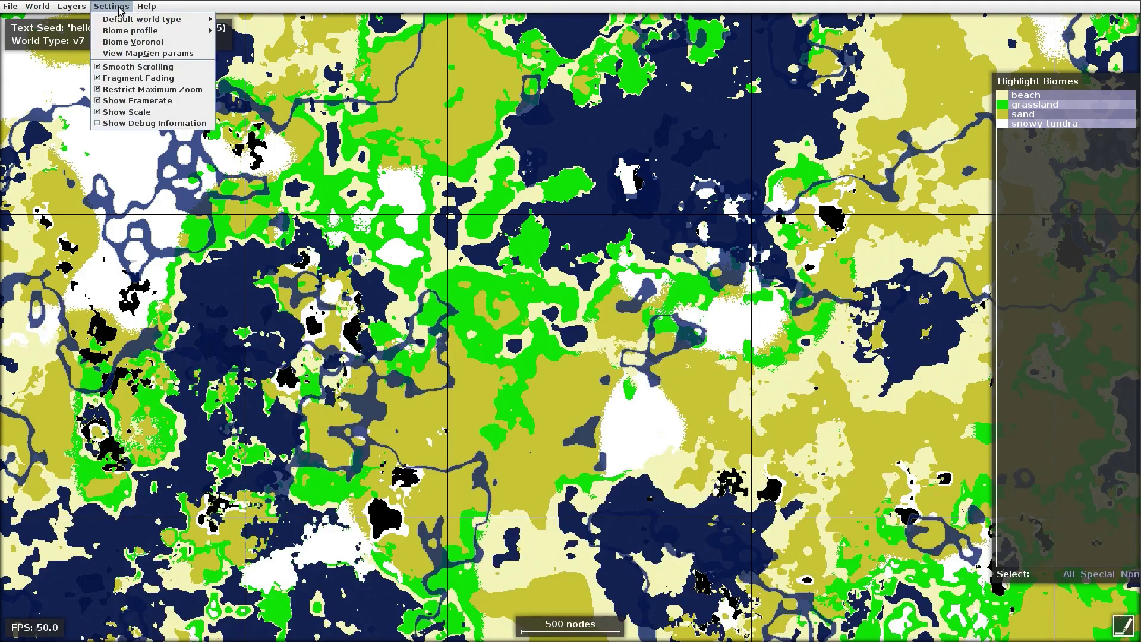
click(125, 43)
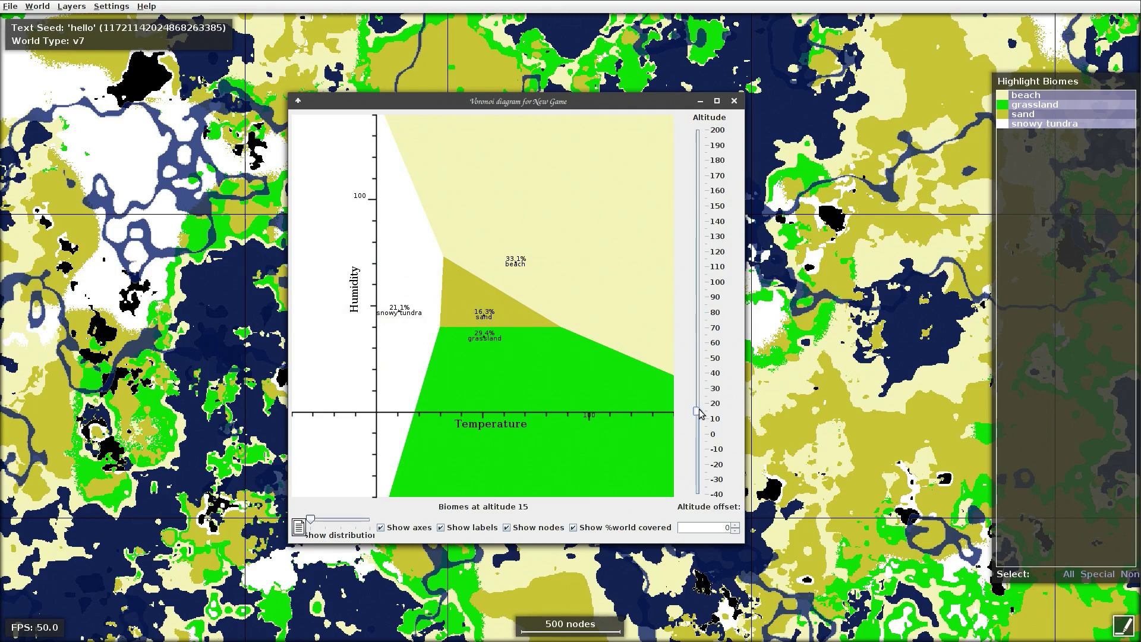
drag(700, 413, 708, 174)
click(735, 102)
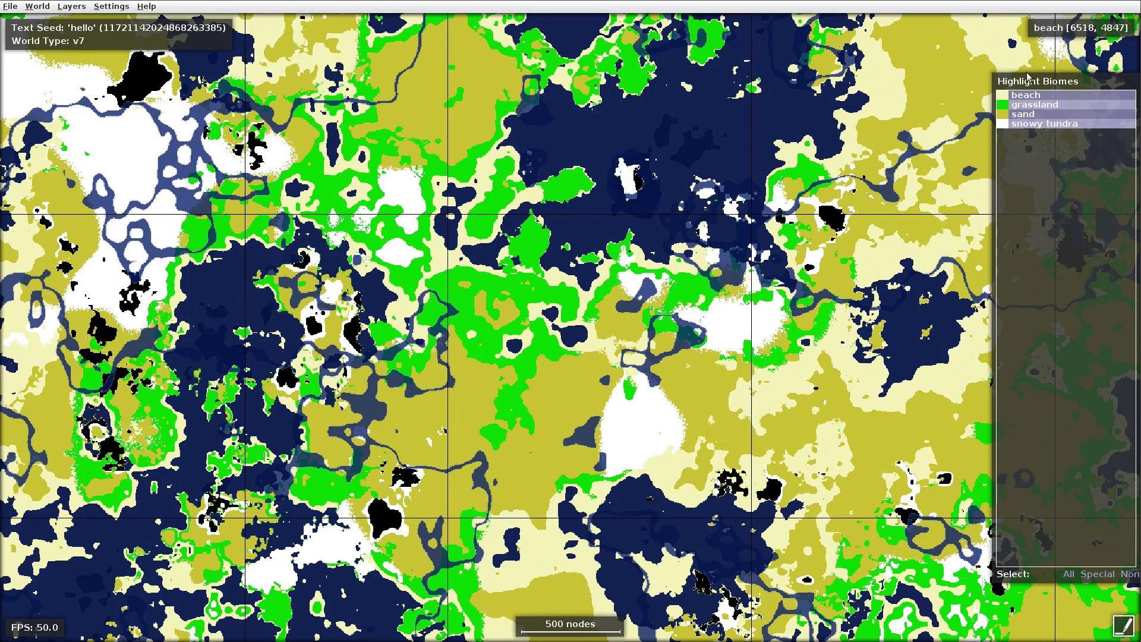
Switch to the text editor, show Minetest Game.mt, and examine the grassland, grassland_dunes, snowy_tundra and beach biome definitions in mapgen.lua.
key(alt+Tab)
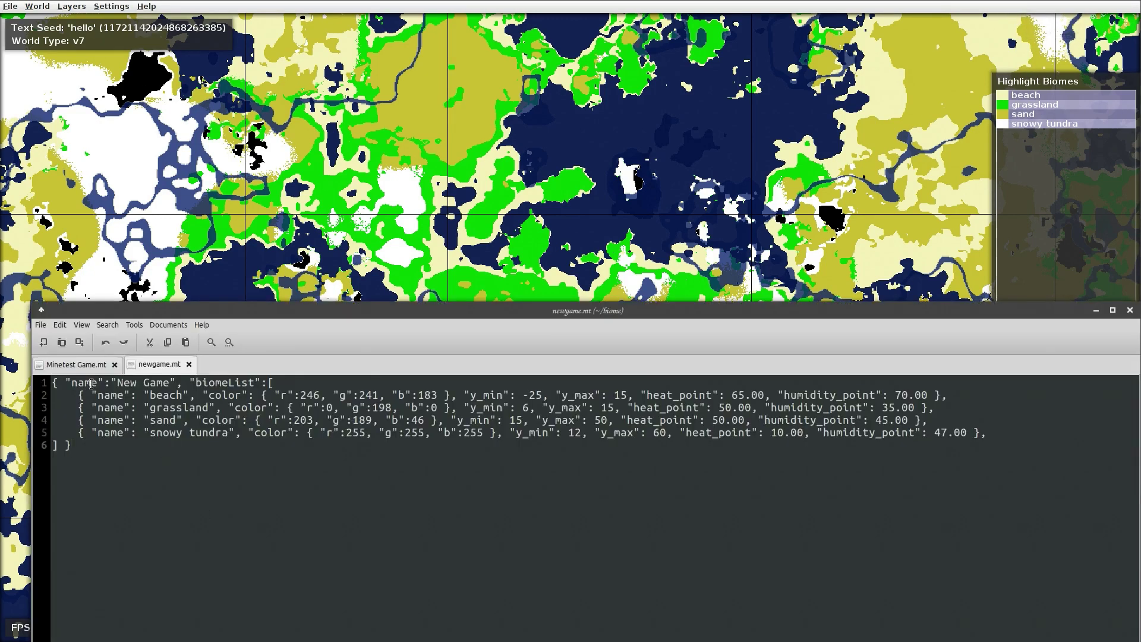
click(89, 365)
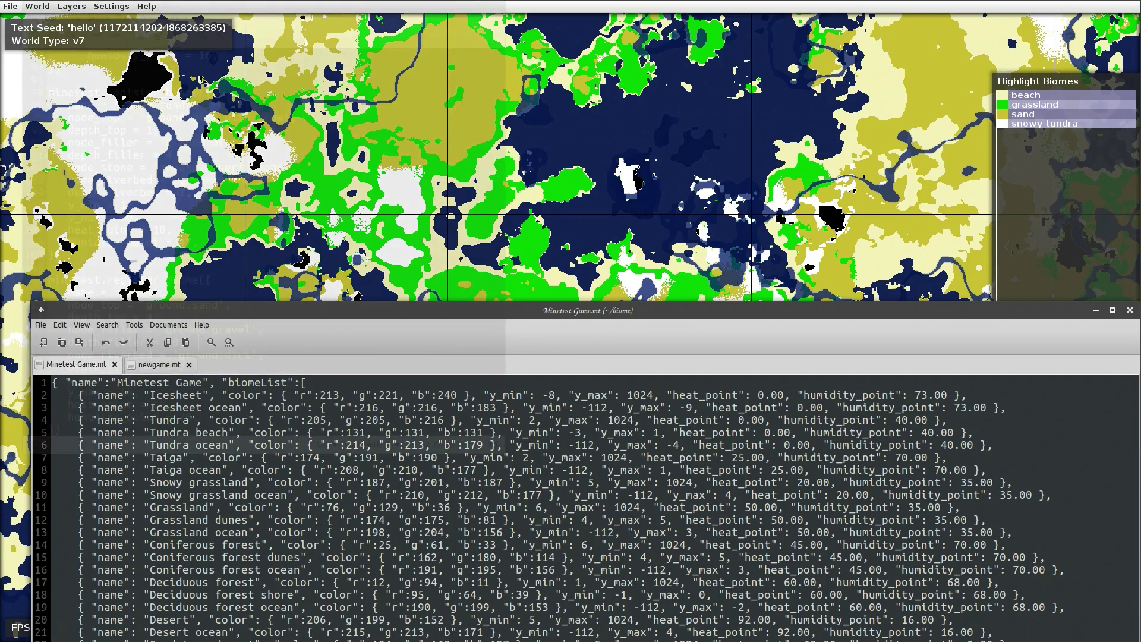
key(alt+Tab)
scroll(320, 221, up, 12)
scroll(319, 221, up, 11)
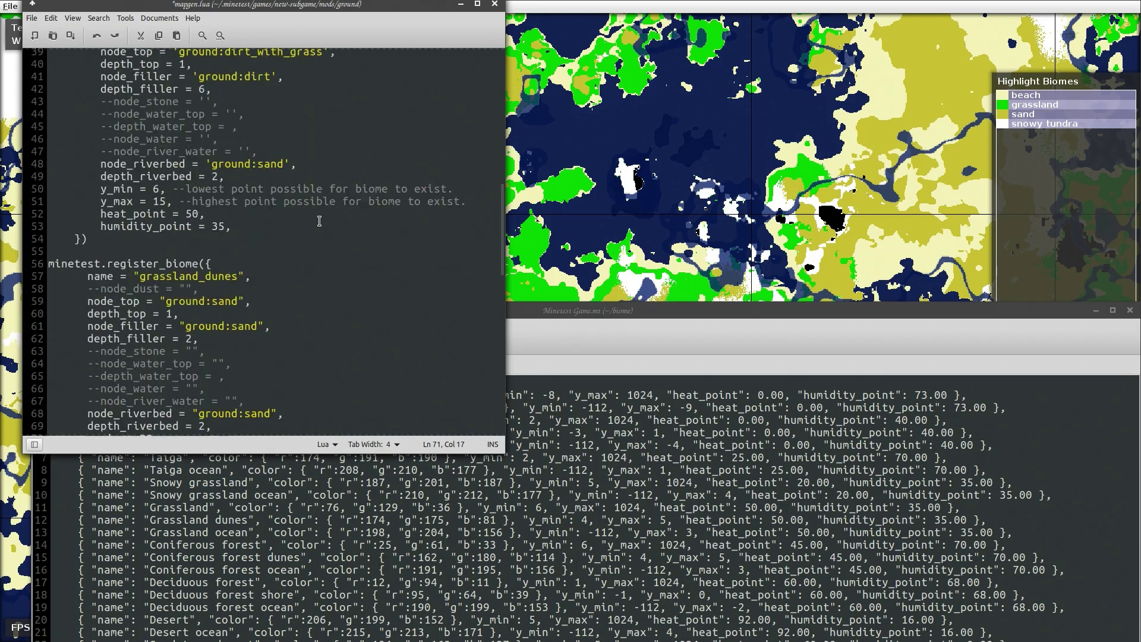
scroll(266, 290, down, 13)
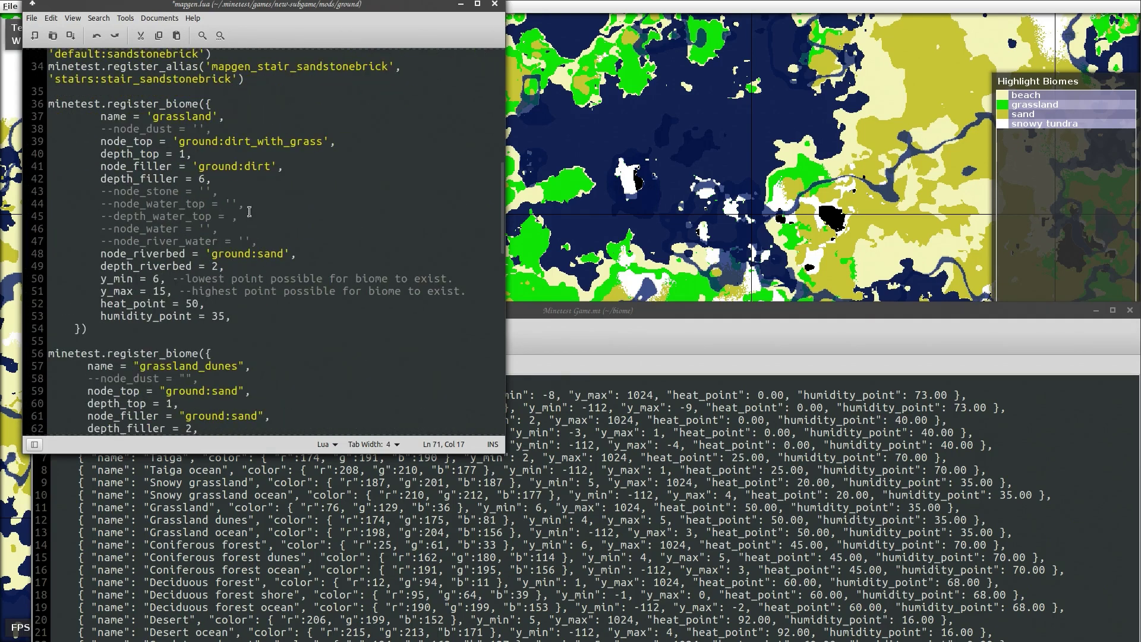
scroll(148, 316, down, 10)
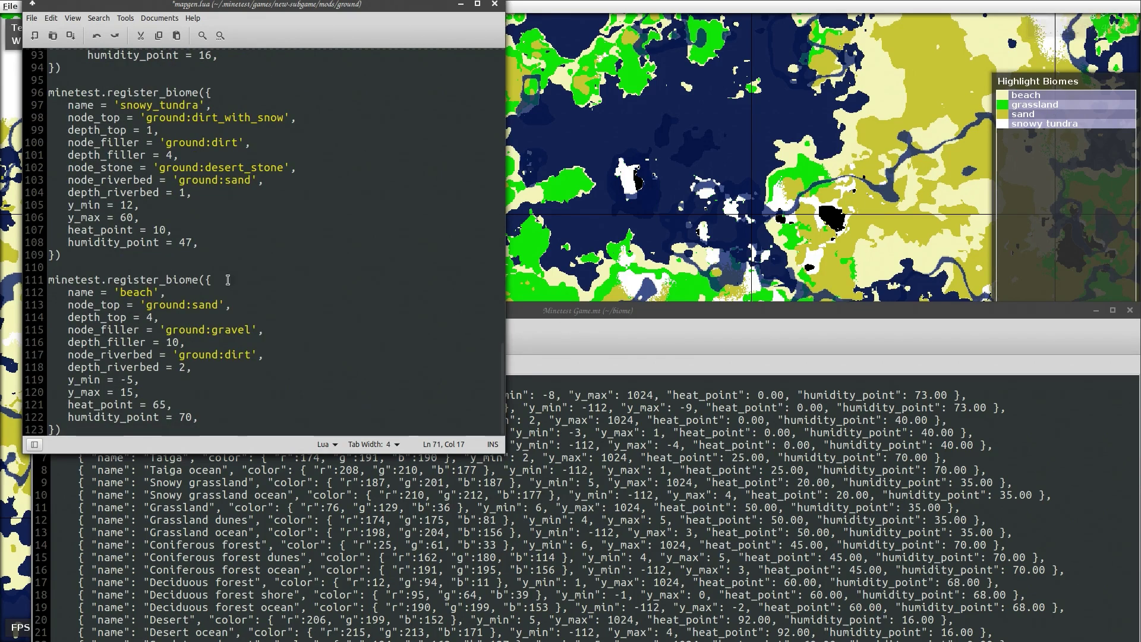
scroll(277, 276, up, 20)
scroll(276, 276, down, 5)
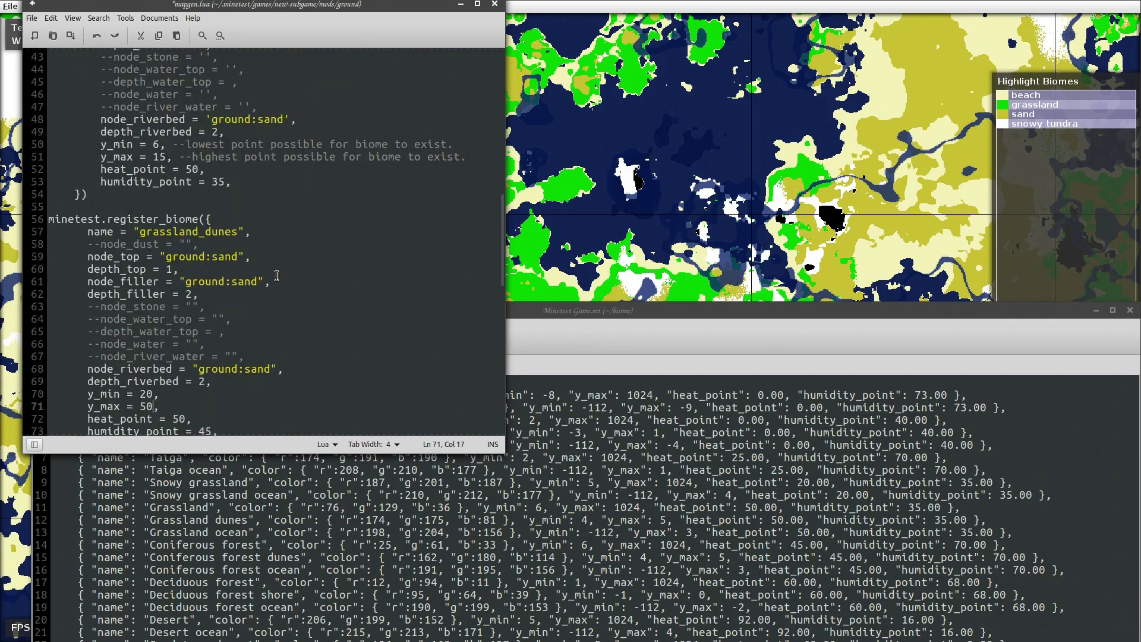
scroll(277, 276, up, 5)
scroll(322, 287, down, 20)
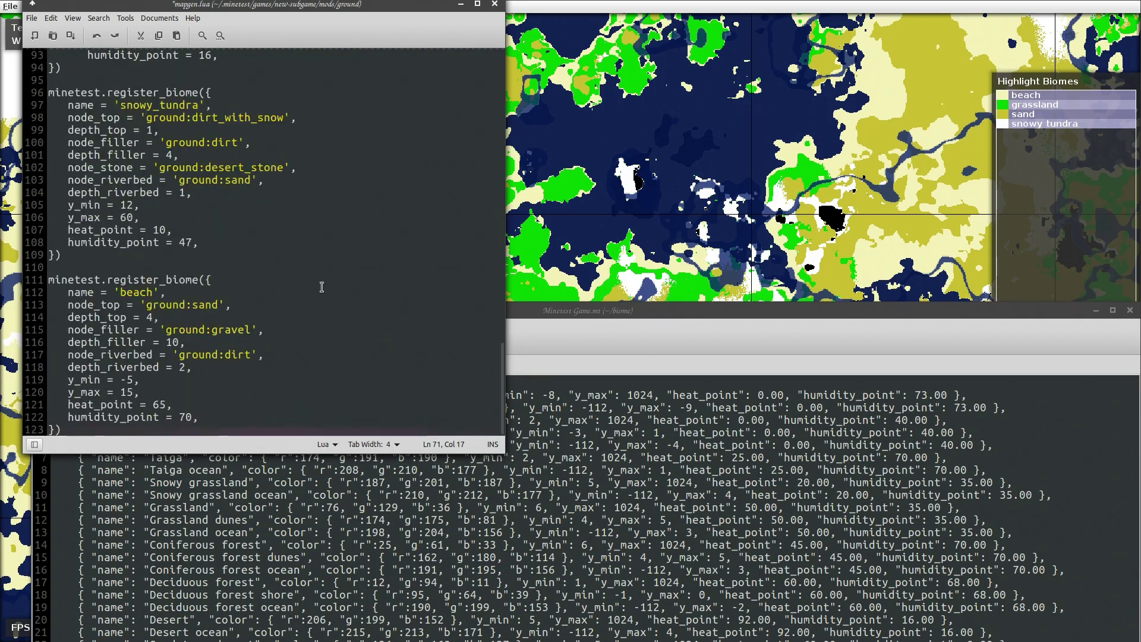
scroll(322, 287, up, 12)
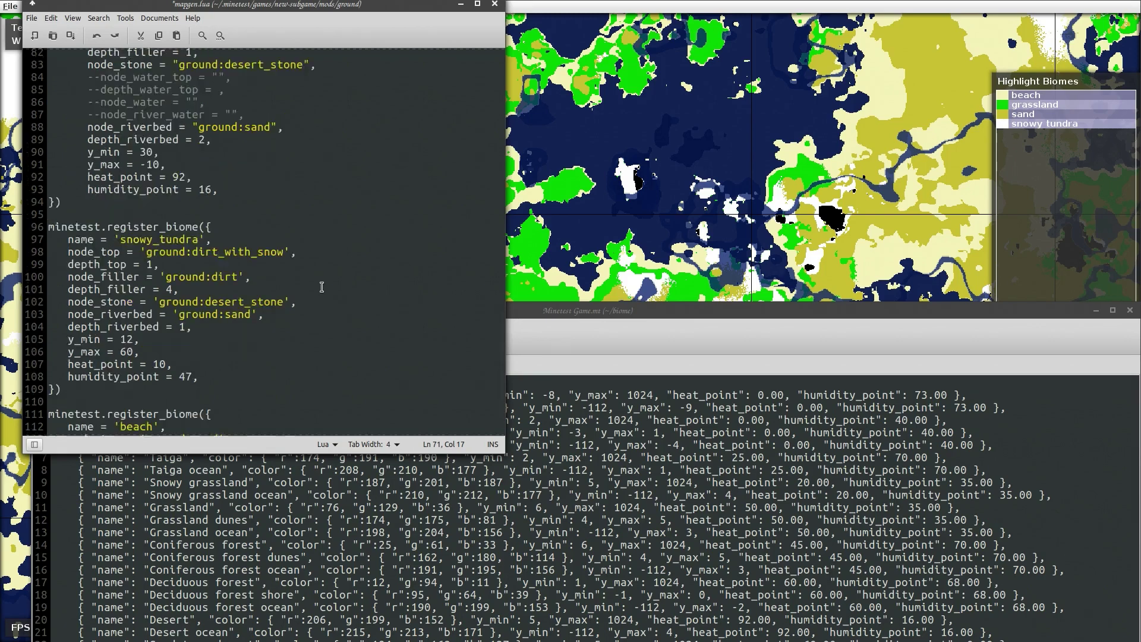
scroll(321, 287, down, 7)
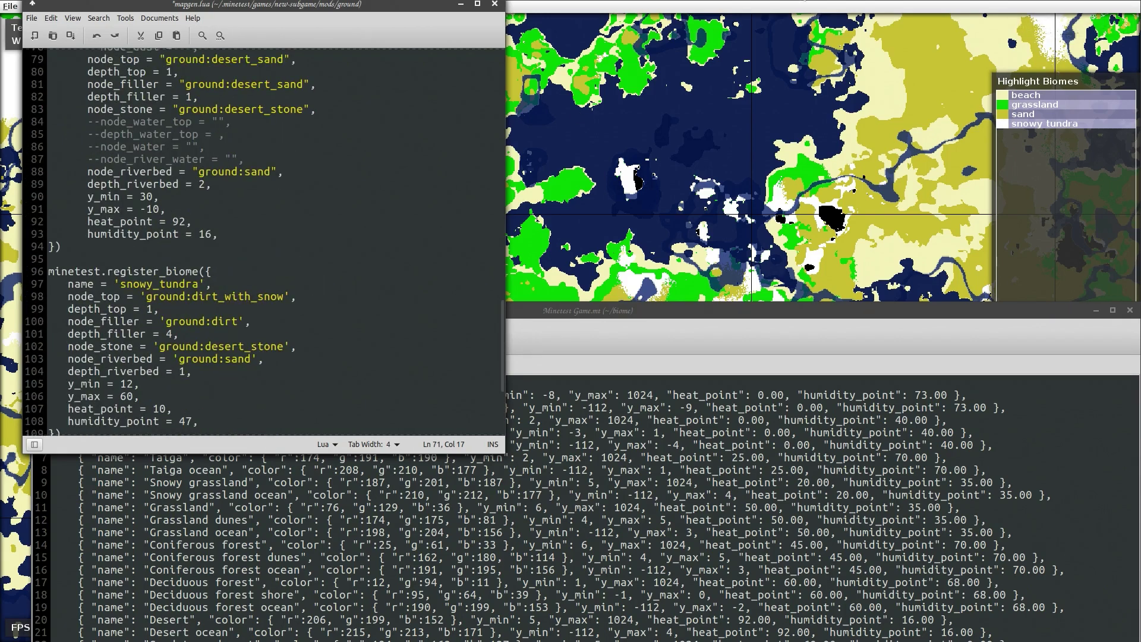
Switch to the world mapper and compare the map under the Minetest Game biome profile with the New Game profile.
key(alt+Tab)
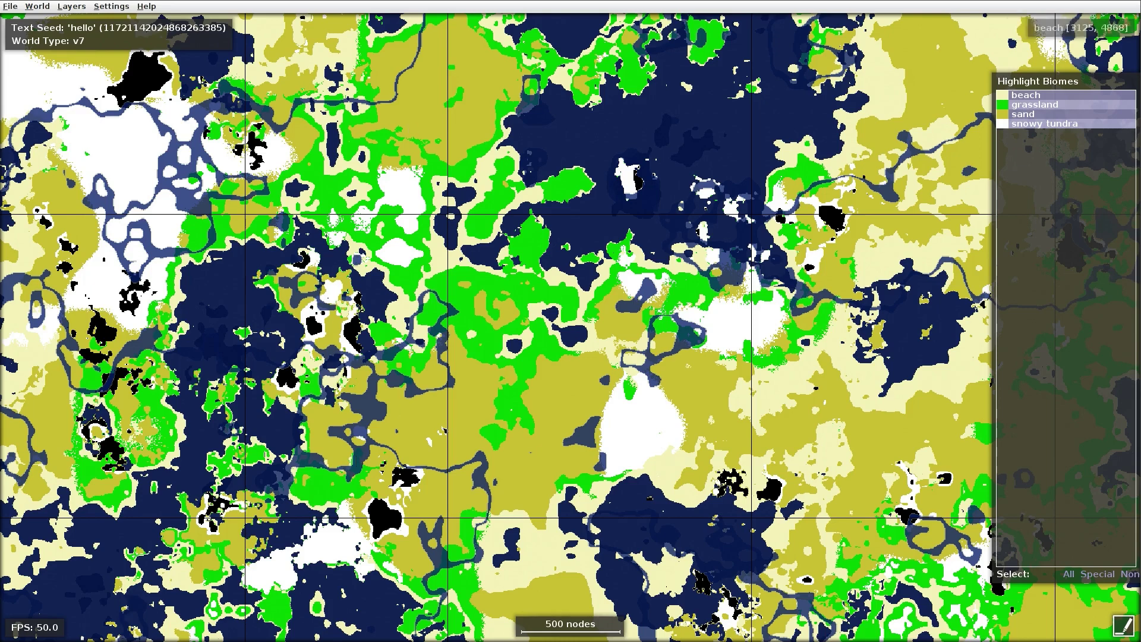
click(102, 8)
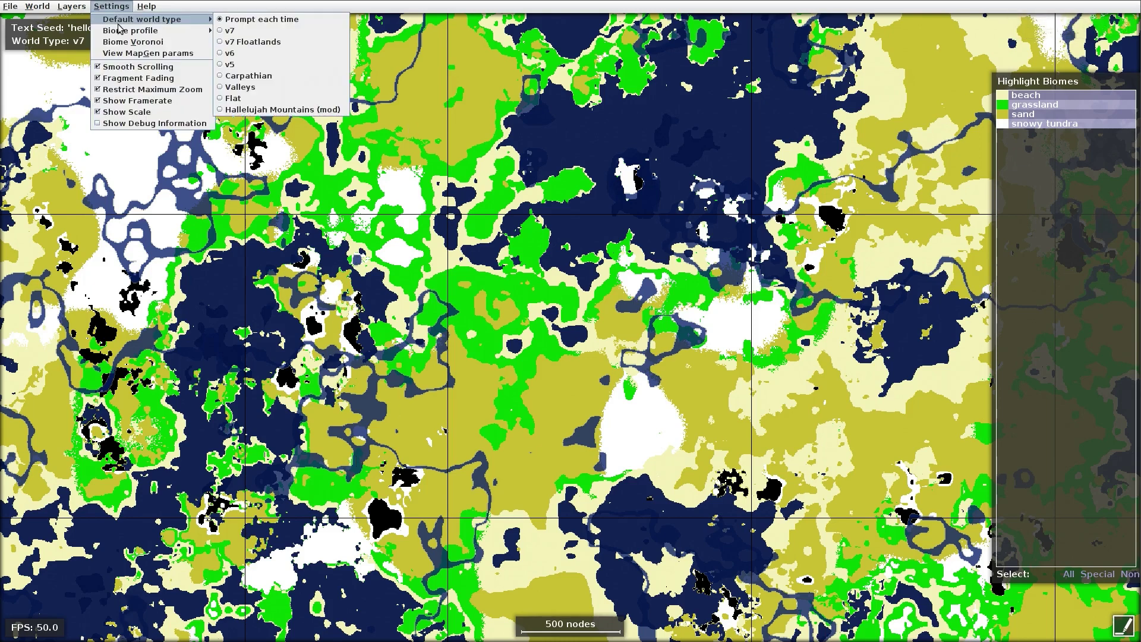
mouse_move(196, 30)
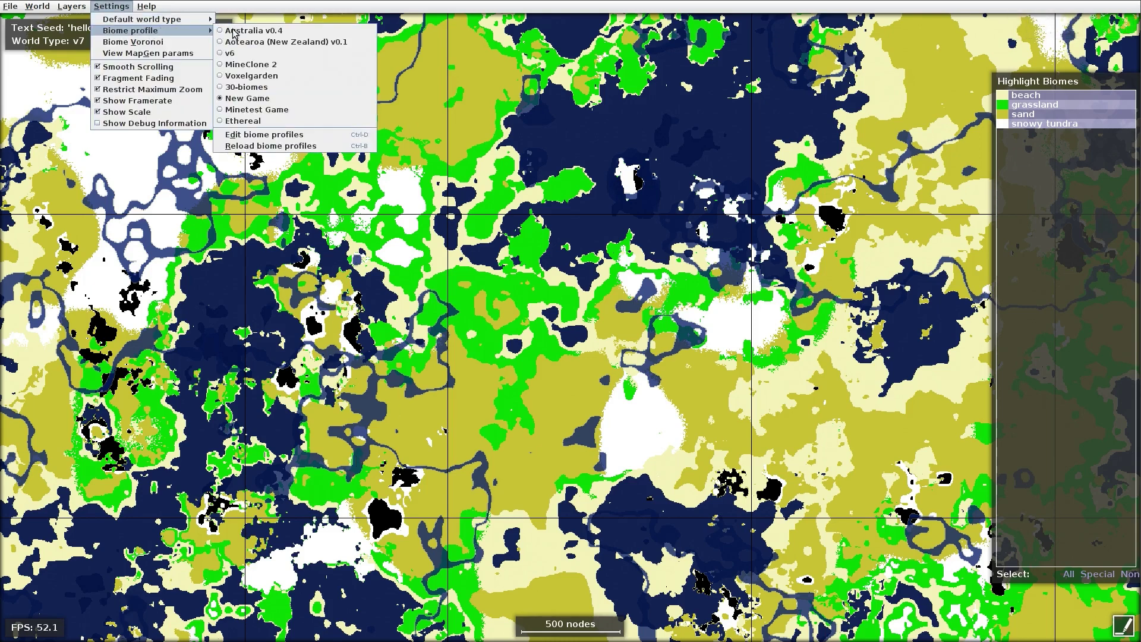
click(266, 109)
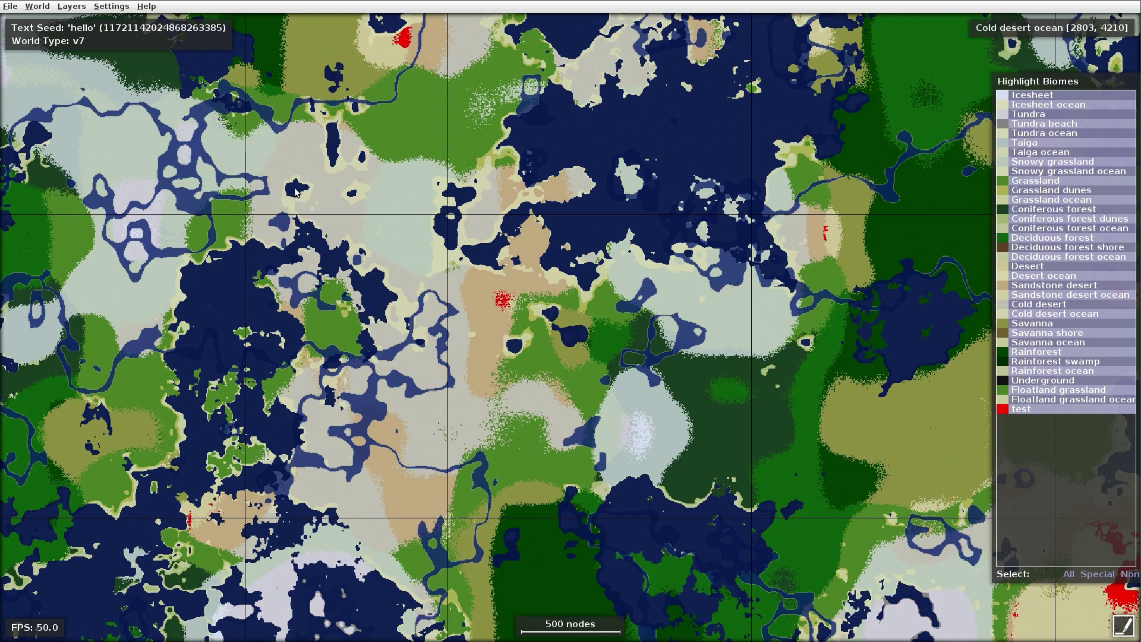
click(112, 6)
mouse_move(119, 31)
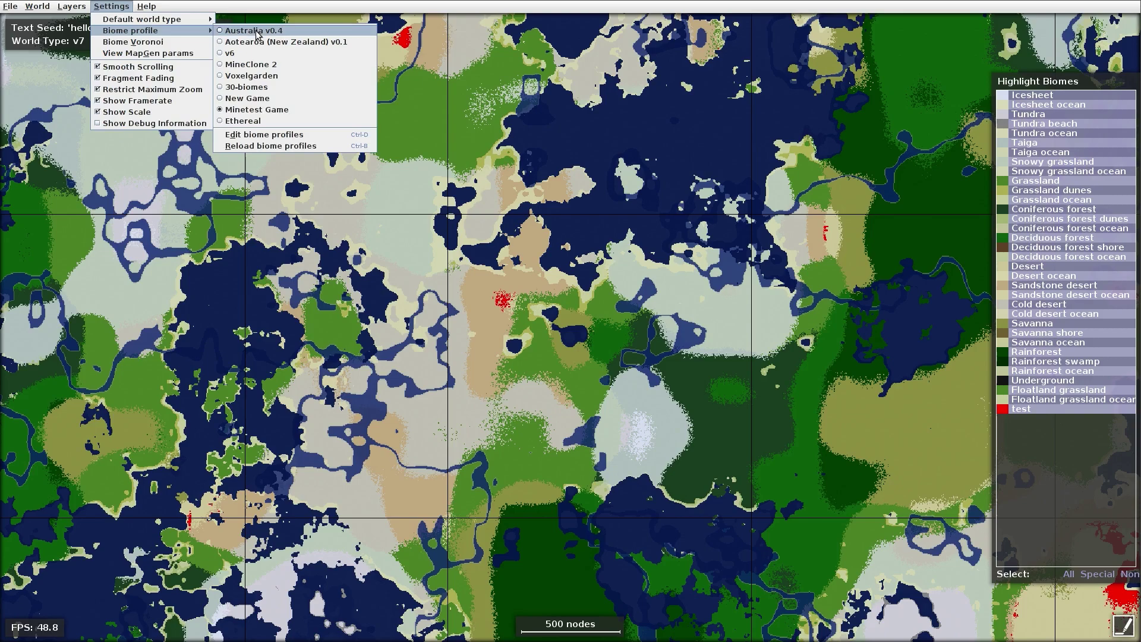
click(277, 100)
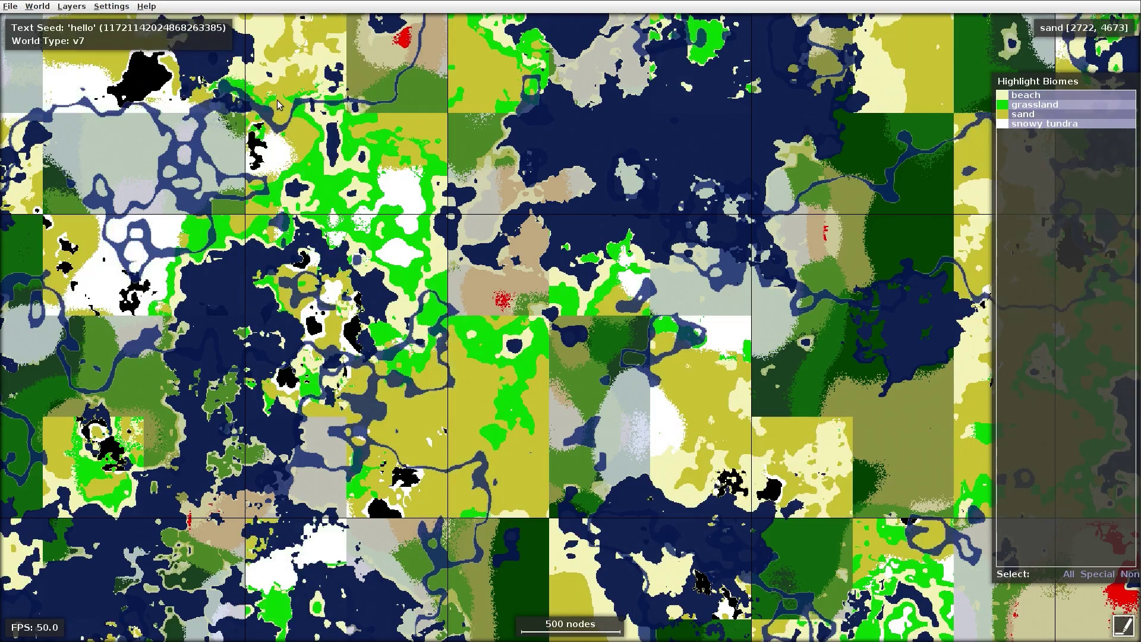
Centre the map on the black unassigned area inside the snowy tundra and select the Minetest Game biome profile.
scroll(256, 149, up, 5)
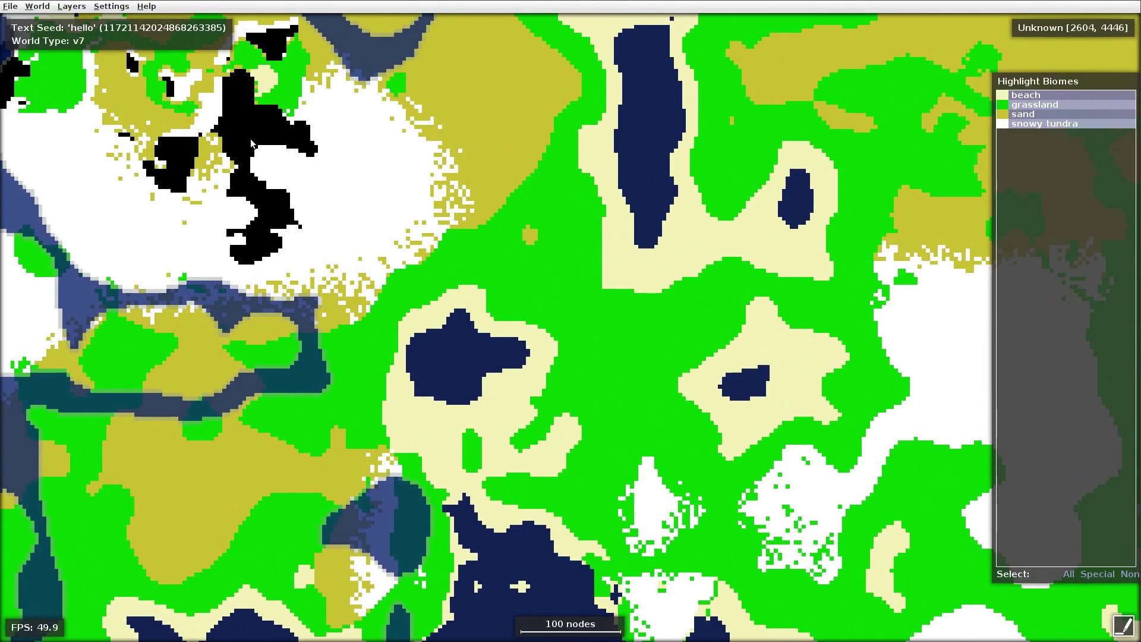
drag(252, 144, 562, 337)
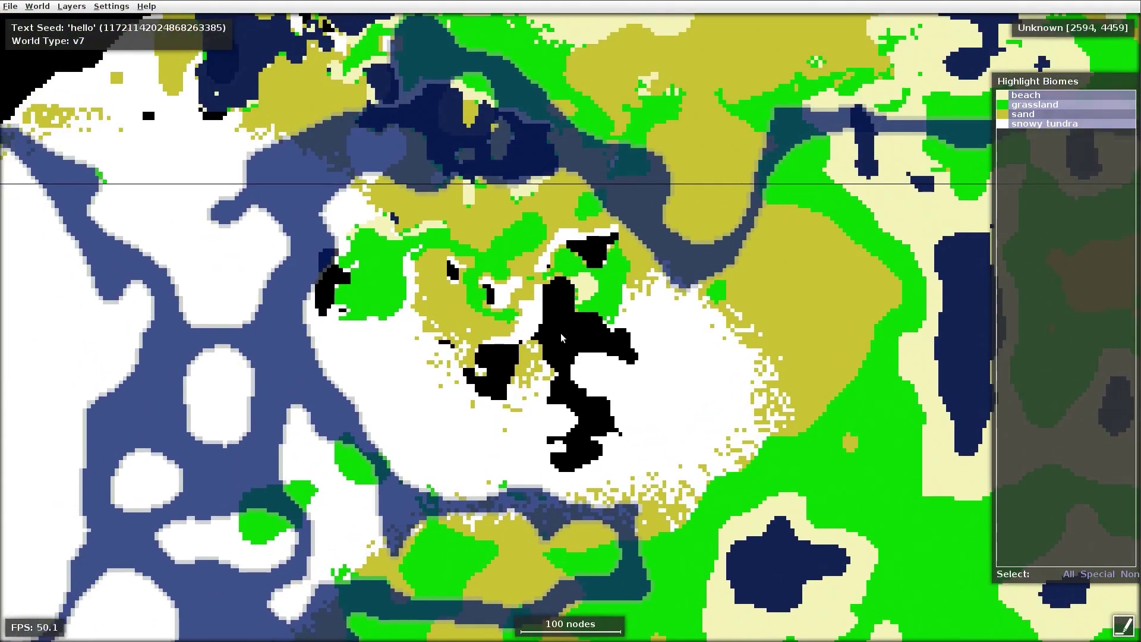
click(111, 6)
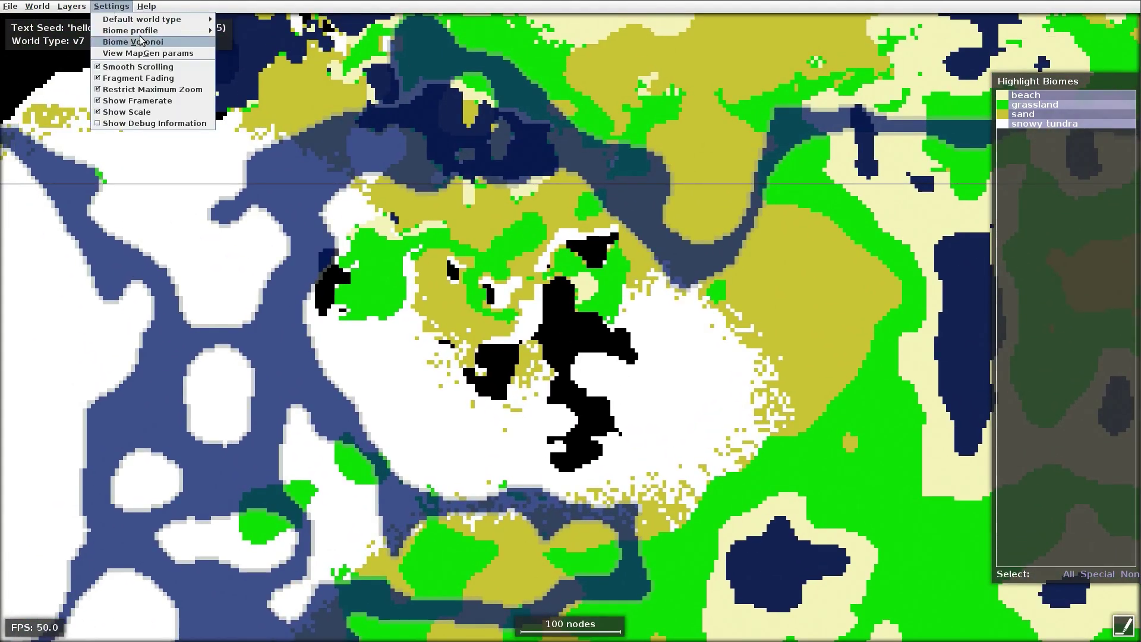
mouse_move(142, 31)
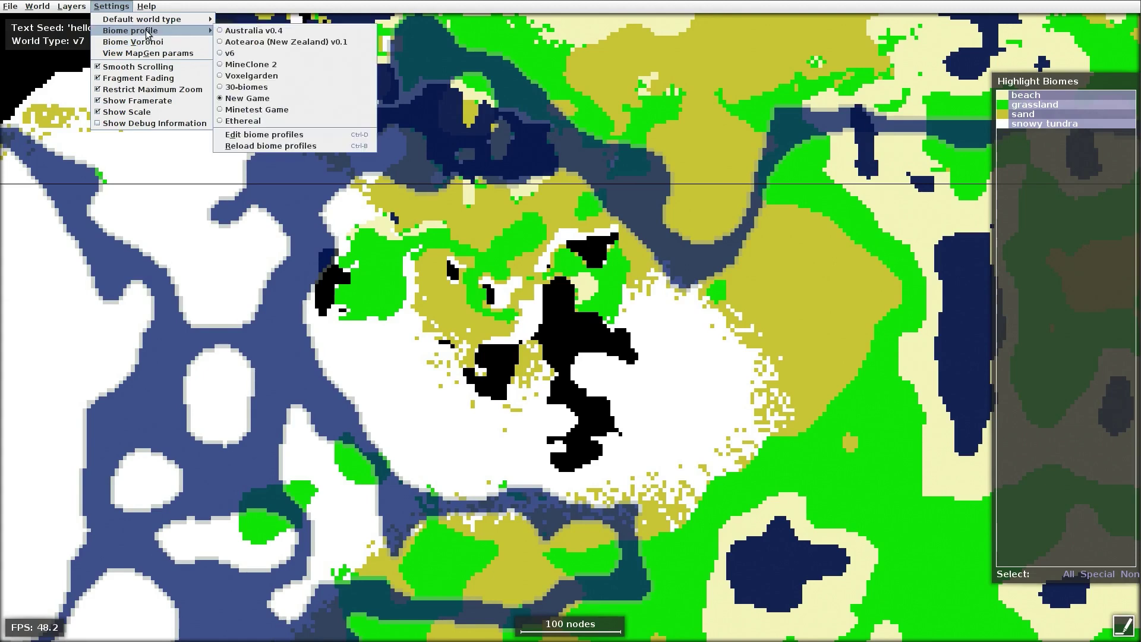
click(260, 110)
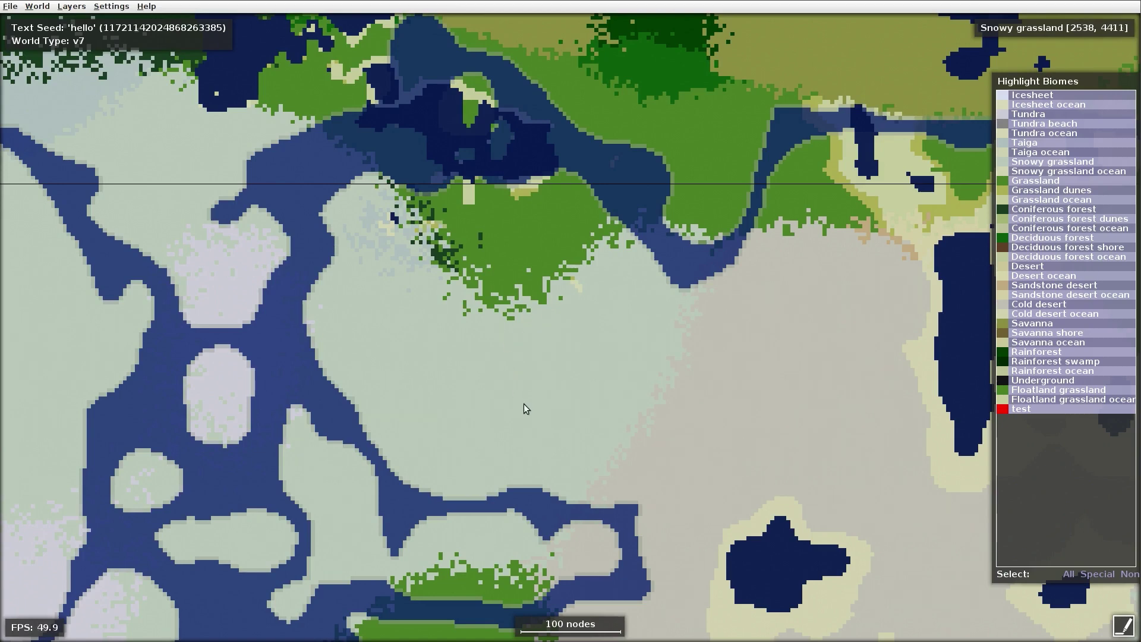
Reselect the New Game biome profile and inspect the black unassigned area with its surroundings.
click(104, 6)
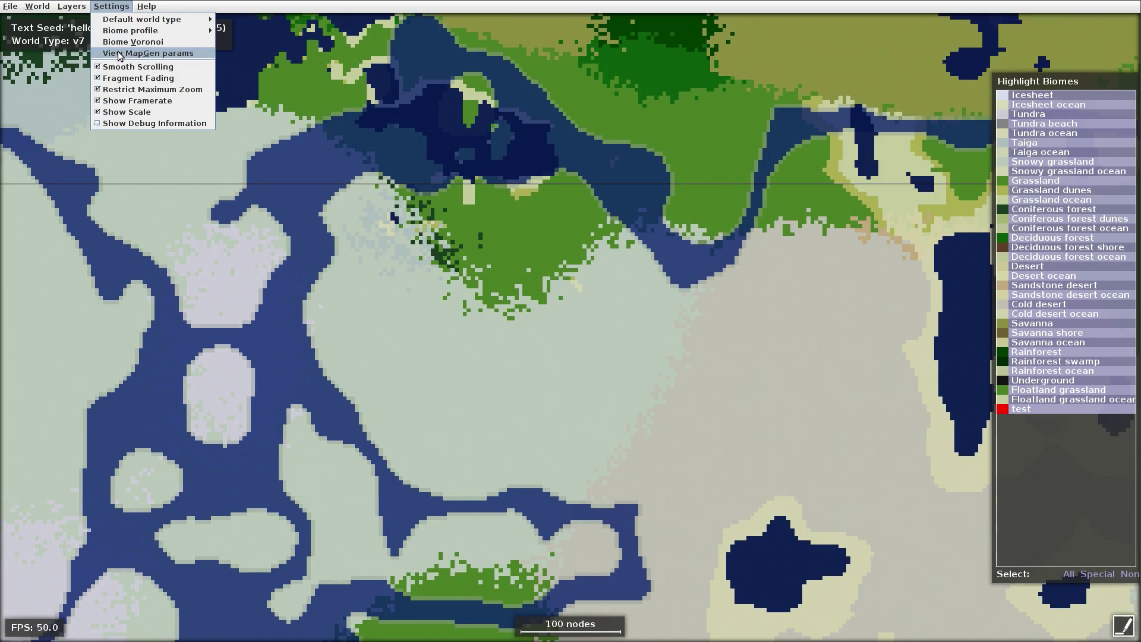
mouse_move(123, 22)
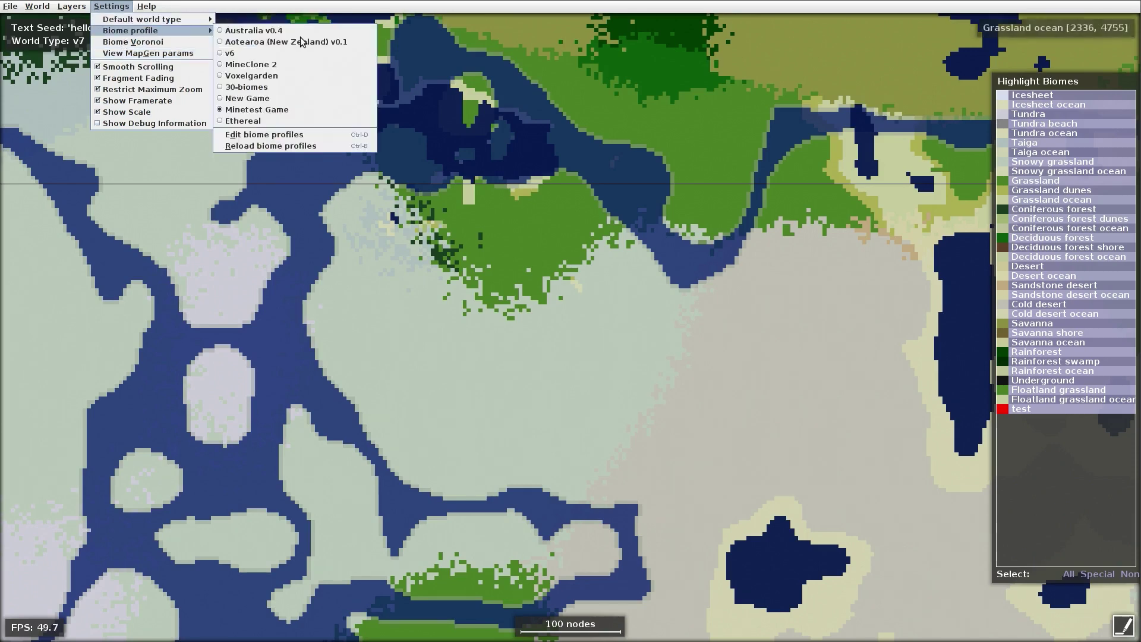
mouse_move(166, 31)
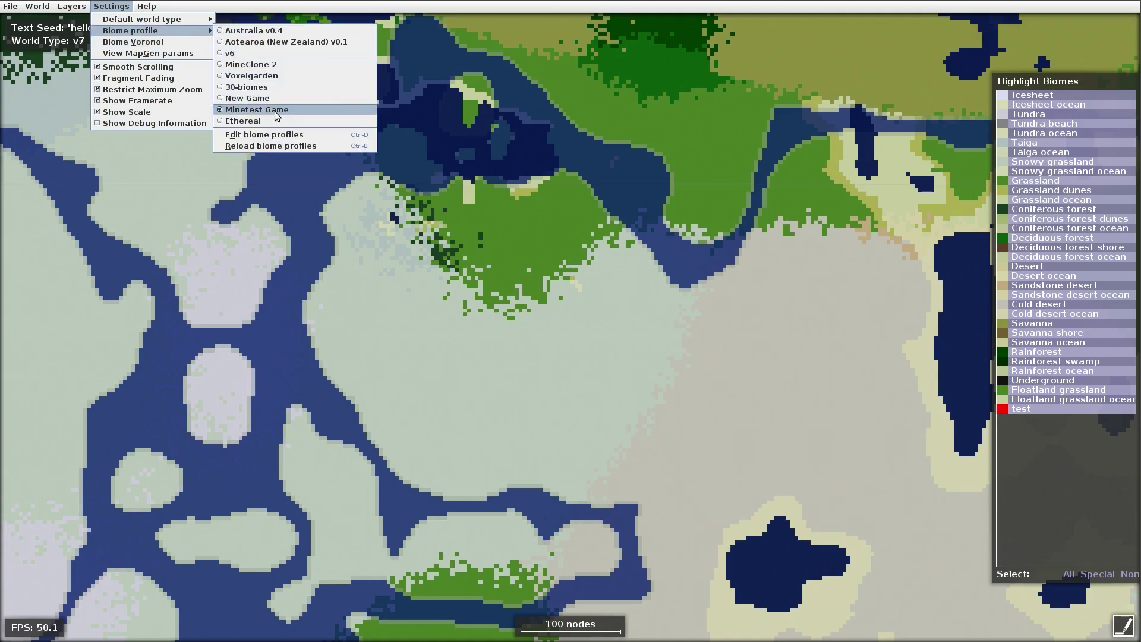
click(281, 97)
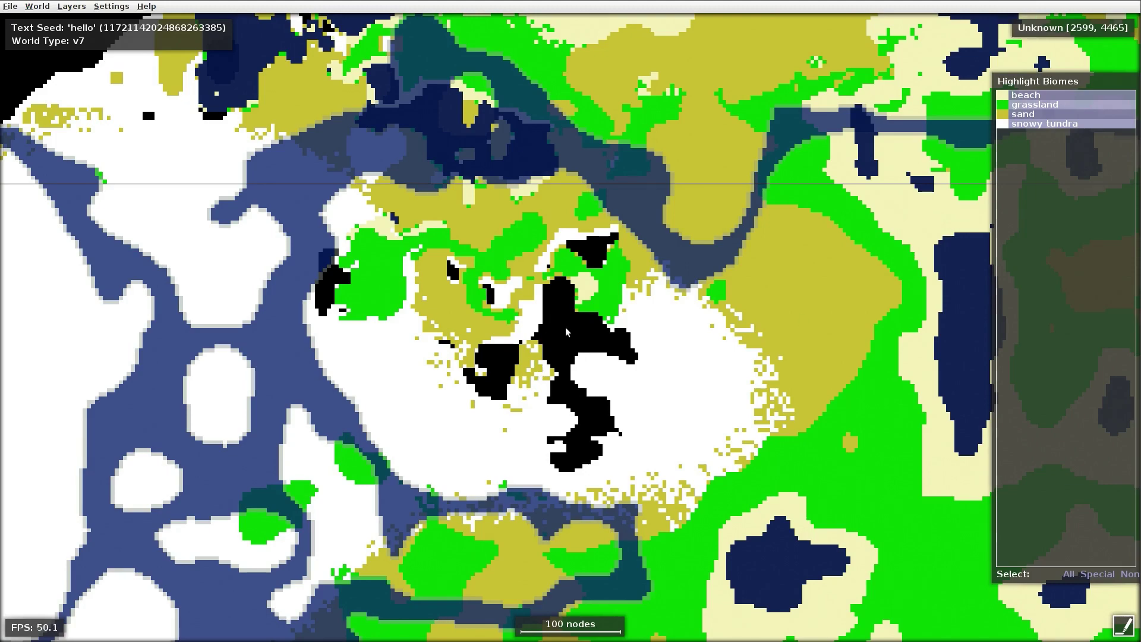
scroll(565, 331, down, 2)
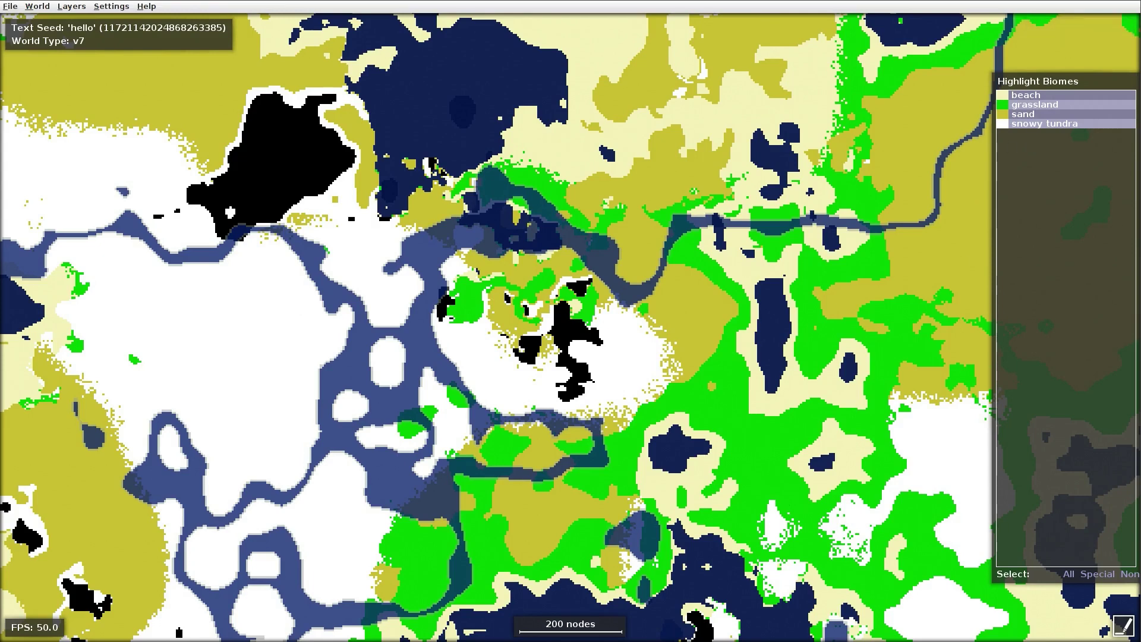
Switch to the text editor, show newgame.mt, and move the editor window up over the map.
key(alt+Tab)
click(149, 361)
drag(483, 307, 467, 243)
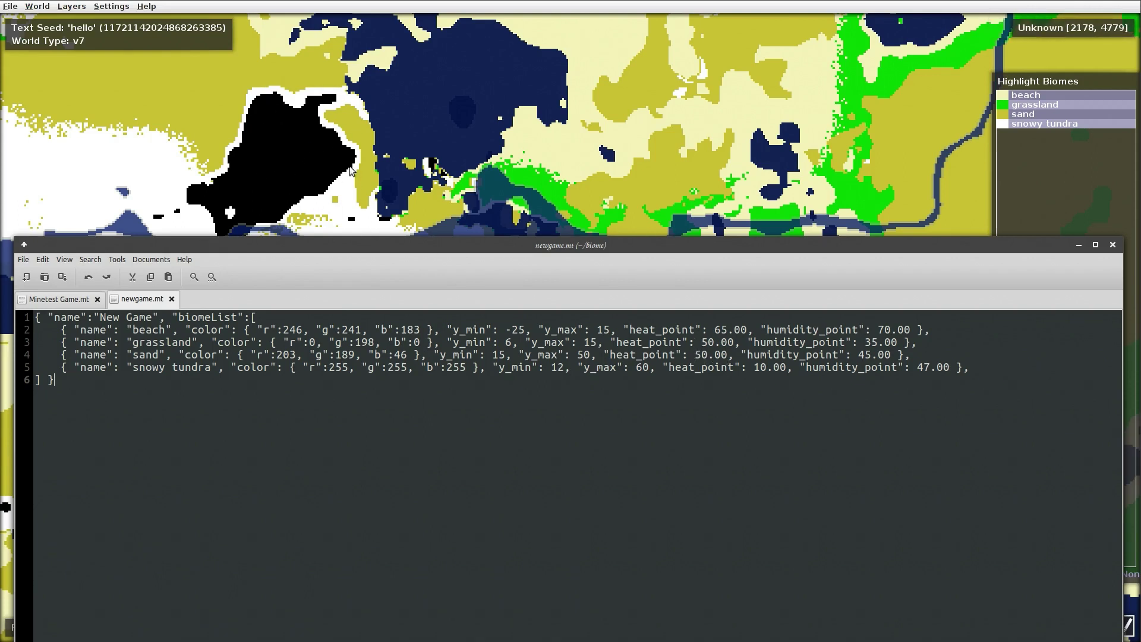
Return to the world mapper and examine the New Game biome distribution out to the 2000-node scale.
click(442, 156)
scroll(442, 156, down, 5)
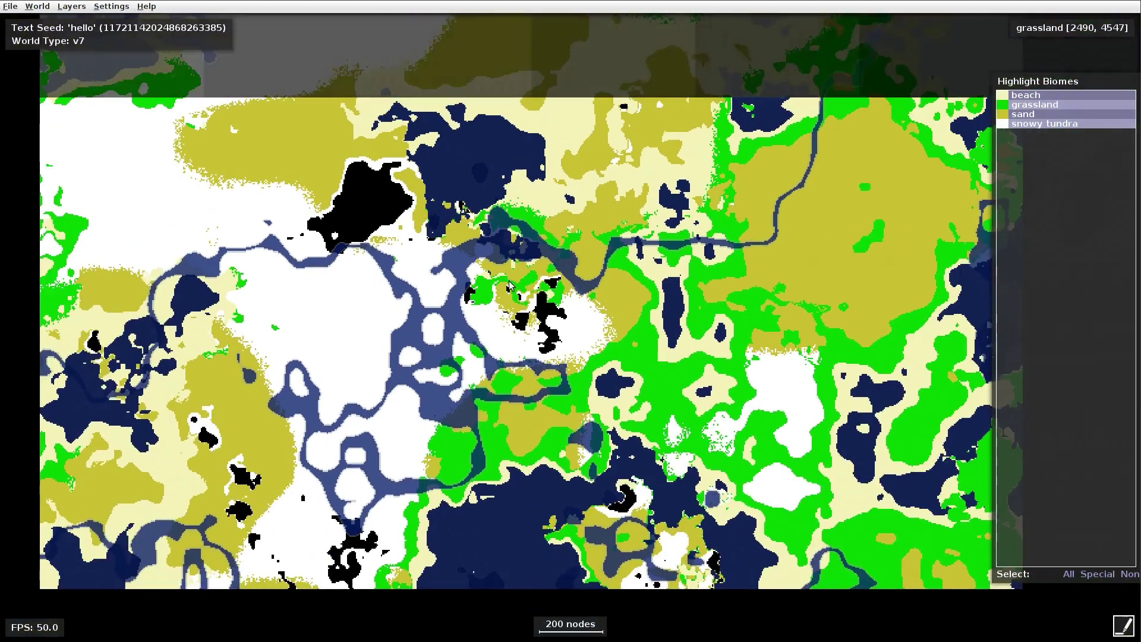
scroll(509, 297, down, 3)
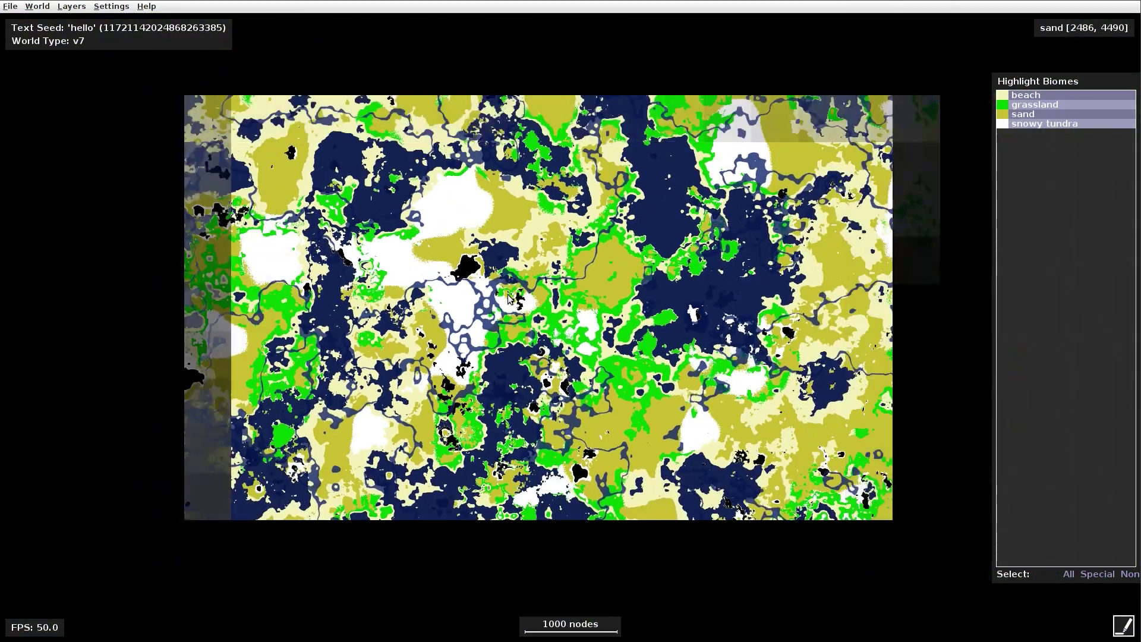
scroll(510, 305, down, 1)
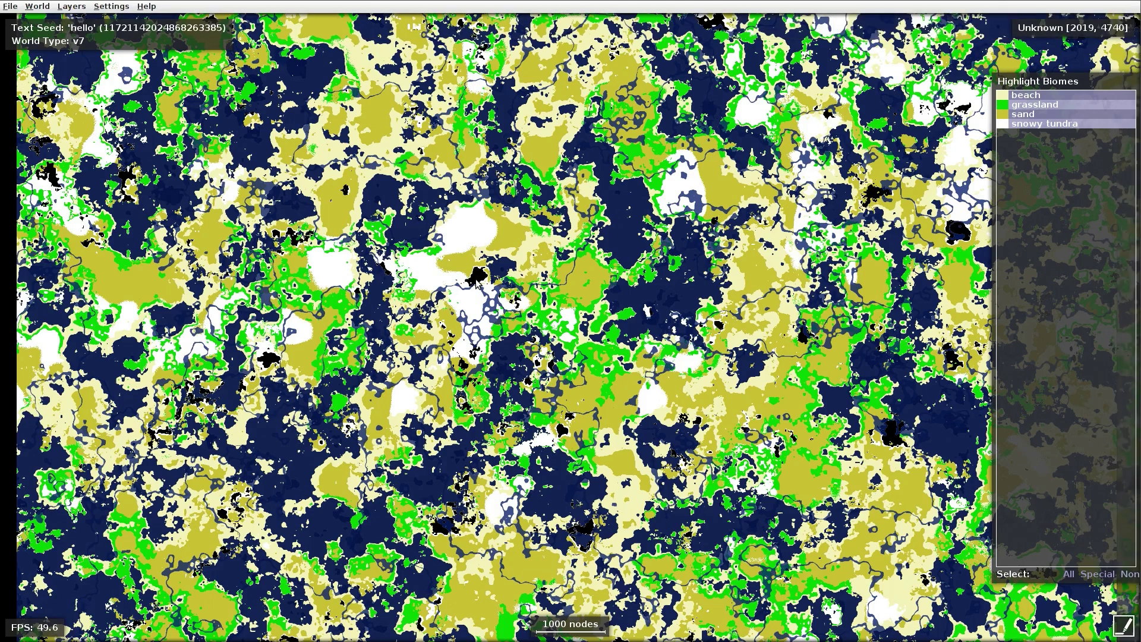
scroll(477, 283, down, 1)
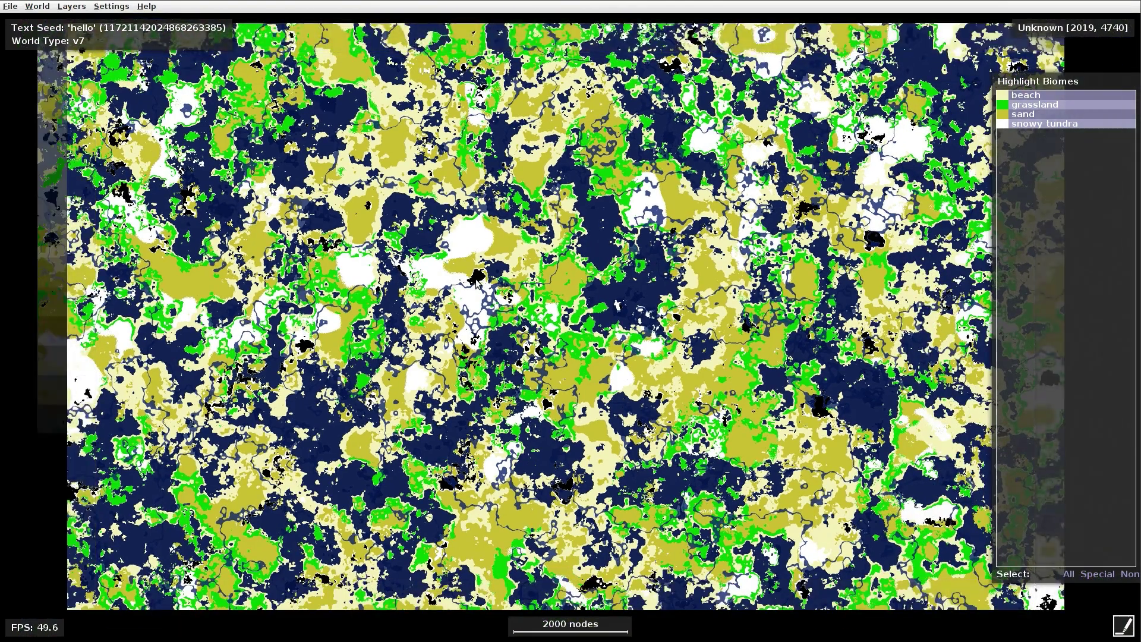